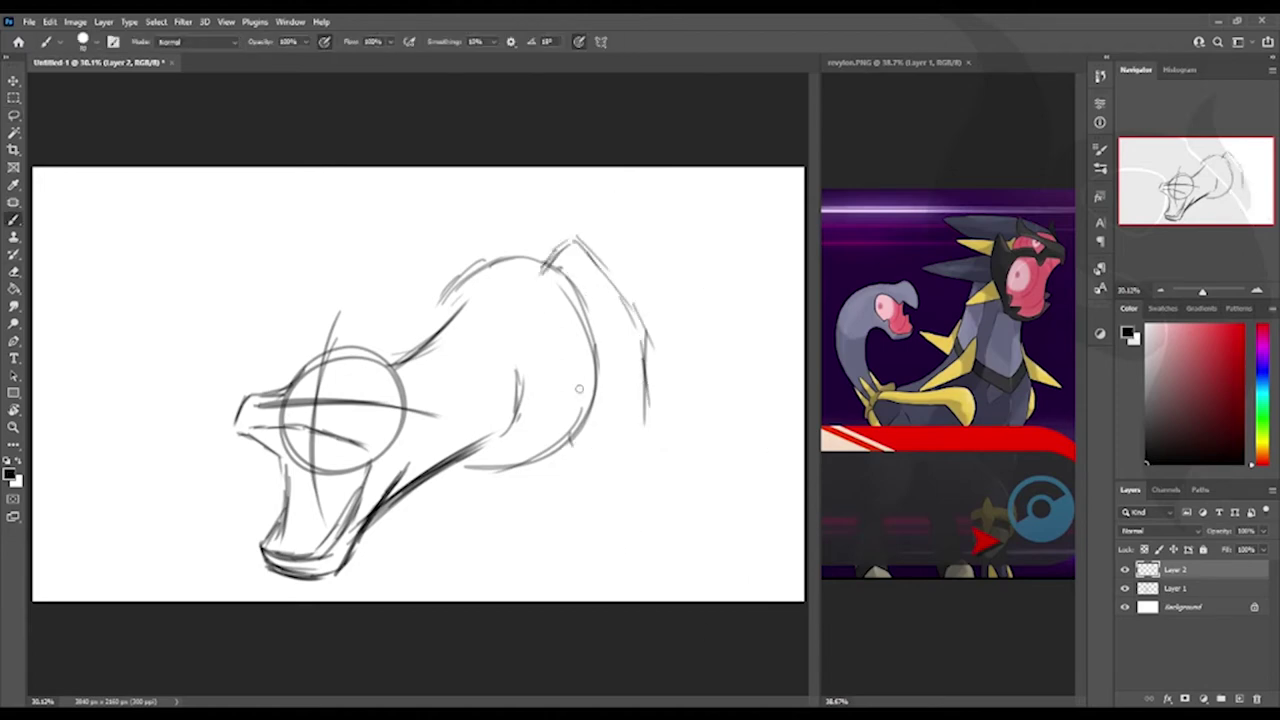
- Sketch the hind leg's front and back contours running from the body down to the canvas's bottom edge
left_click_drag(578, 389, 575, 460)
left_click_drag(650, 440, 725, 594)
left_click_drag(585, 482, 665, 600)
mouse_move(640, 312)
left_mouse_down()
mouse_move(650, 440)
mouse_move(750, 598)
left_mouse_up()
key("l")
left_click_drag(657, 434, 690, 598)
key("v")
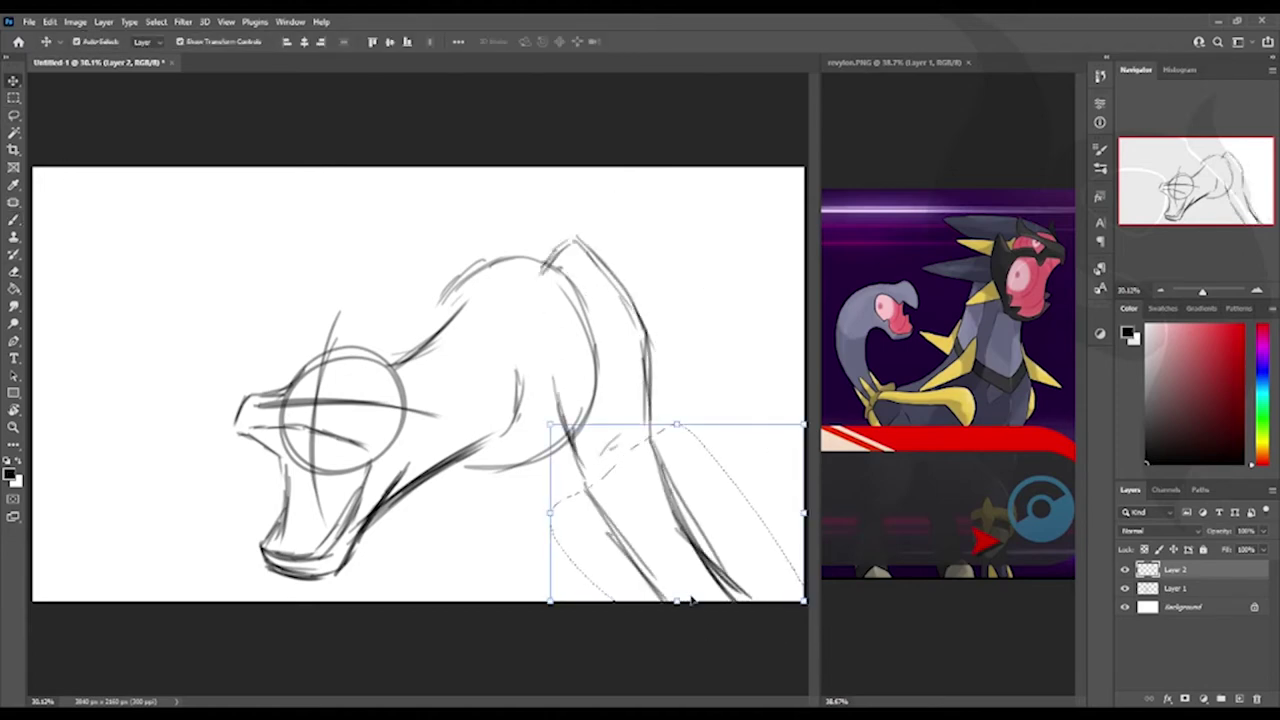
key("ctrl+d")
- Select the hindquarters and leg with the Lasso, scale them slightly smaller so the leg ends above the canvas's bottom edge, and deselect
key("l")
left_click_drag(580, 508, 693, 502)
key("ctrl+t")
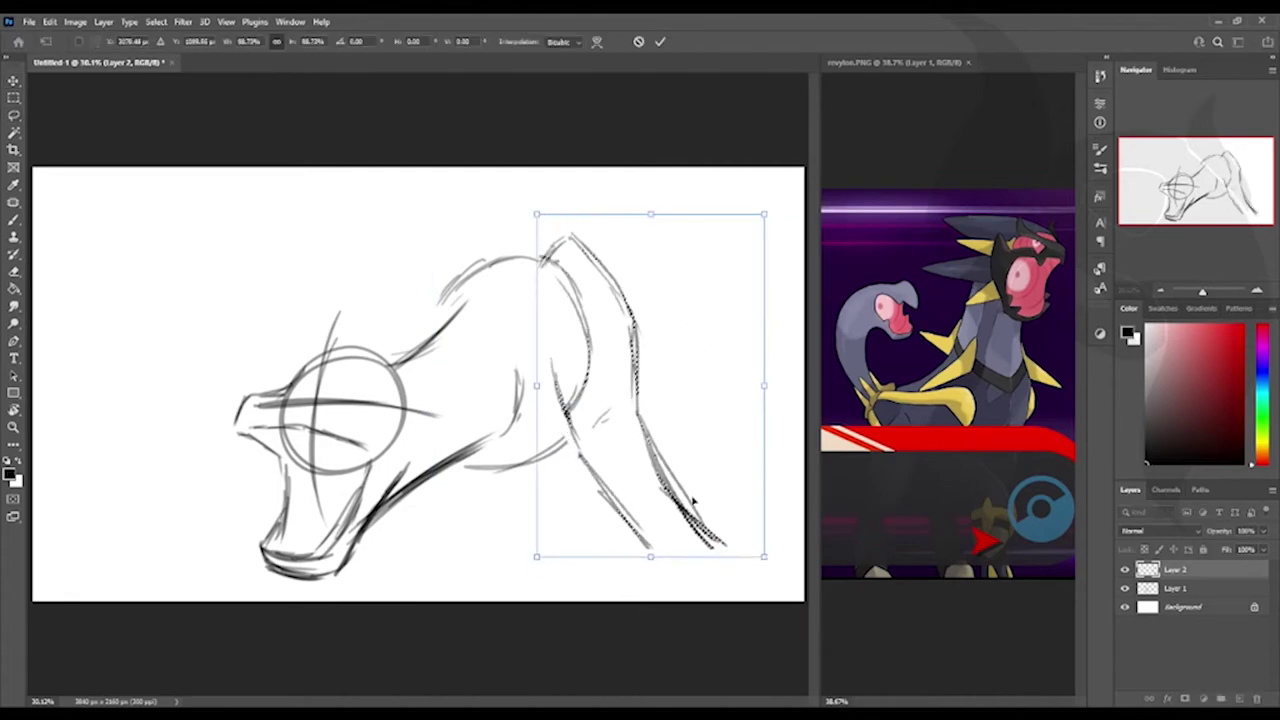
key("Return")
key("ctrl+d")
- Redraw the body's rear curve and sketch a foot at the end of the hind leg
key("b")
left_click_drag(588, 330, 560, 450)
left_click_drag(688, 518, 778, 592)
left_click_drag(634, 542, 675, 598)
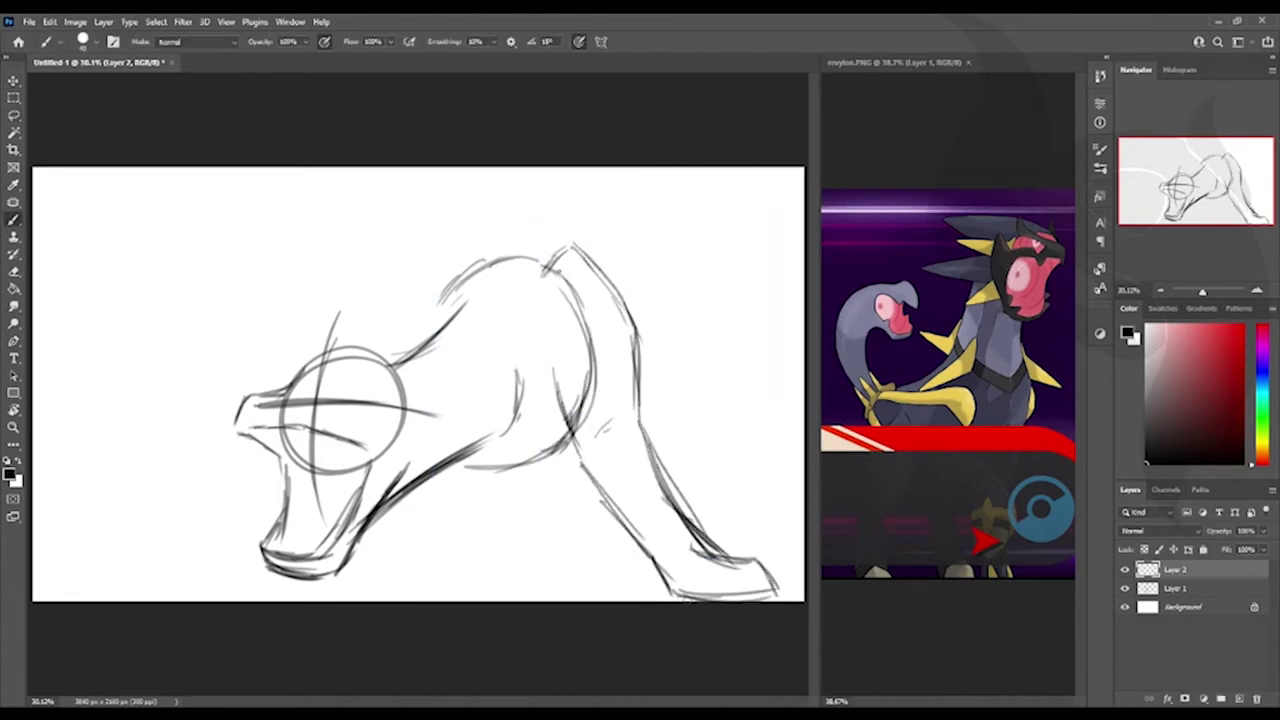
- Sketch a pointed shoulder hump above the head's neck and a front foot beside the lower jaw
left_click_drag(402, 338, 470, 264)
left_click_drag(264, 538, 170, 578)
left_click_drag(168, 584, 230, 587)
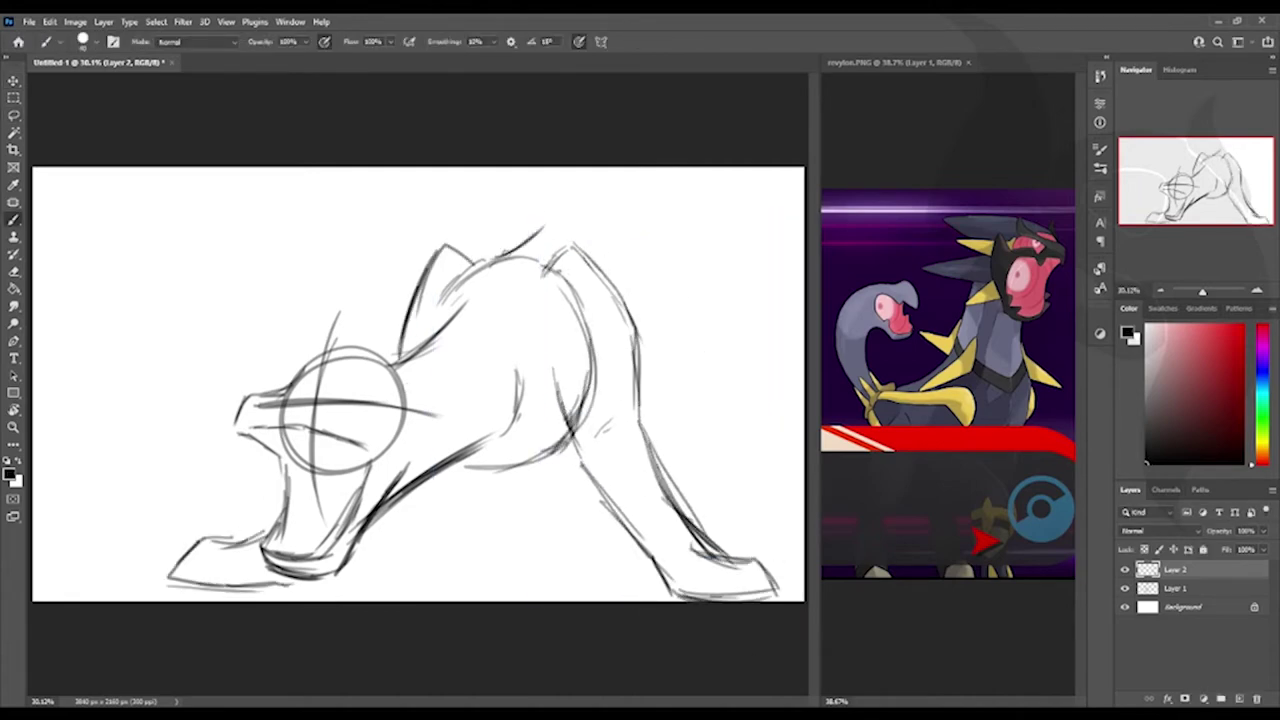
- Sketch the outer contour behind the hind leg down to its foot and a short leg beneath the belly
left_click_drag(605, 205, 662, 355)
mouse_move(655, 305)
left_mouse_down()
mouse_move(666, 350)
mouse_move(706, 514)
left_mouse_up()
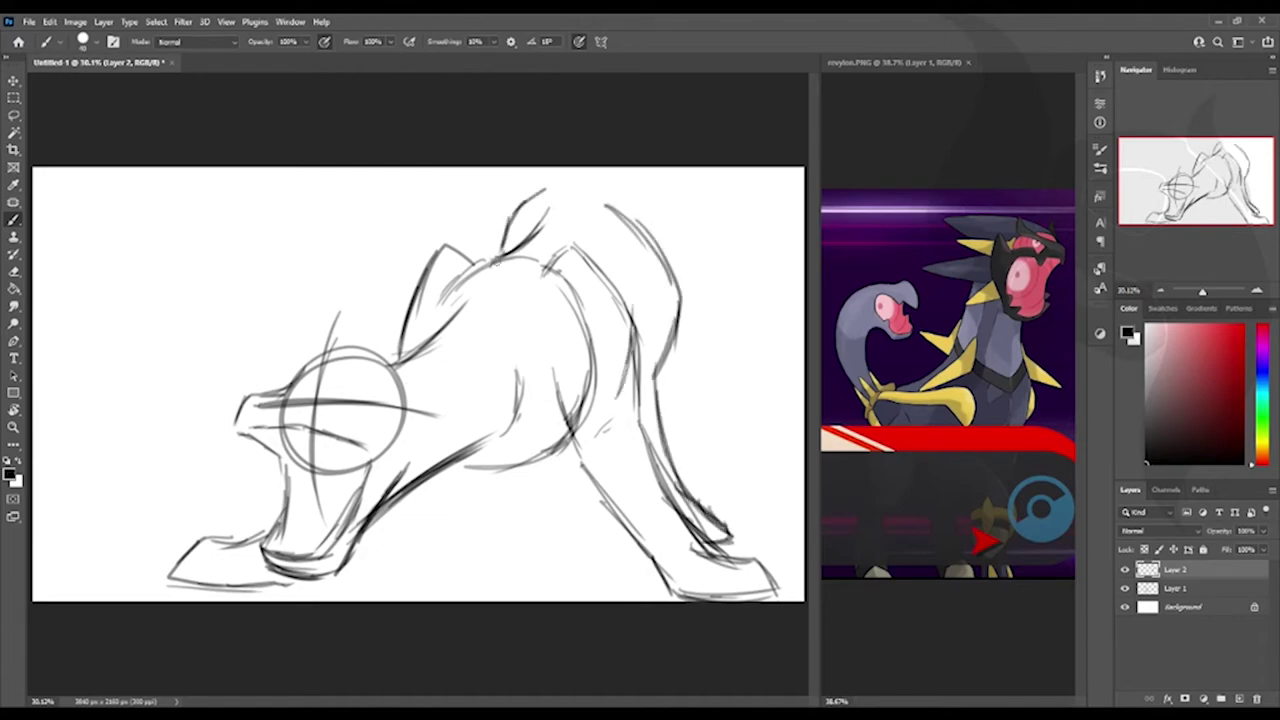
left_click_drag(500, 462, 445, 540)
left_click_drag(545, 455, 505, 530)
- Merge Layer 2 into Layer 1, then shrink the combined sketch slightly and move it toward the canvas's right edge
key("ctrl+e")
key("ctrl+t")
left_click_drag(785, 185, 738, 218)
key("Return")
- Sketch a second open-mouthed head above the body, transform it into place at the canvas's upper edge, and add its rear neck line
mouse_move(395, 183)
left_mouse_down()
mouse_move(447, 168)
mouse_move(545, 200)
left_mouse_up()
mouse_move(584, 222)
left_mouse_down()
mouse_move(572, 168)
mouse_move(607, 193)
mouse_move(675, 186)
left_mouse_up()
key("v")
key("l")
mouse_move(463, 168)
left_mouse_down()
mouse_move(757, 215)
mouse_move(755, 172)
mouse_move(726, 157)
mouse_move(606, 163)
mouse_move(656, 180)
left_mouse_up()
key("ctrl+t")
key("Return")
key("b")
left_click_drag(708, 168, 712, 192)
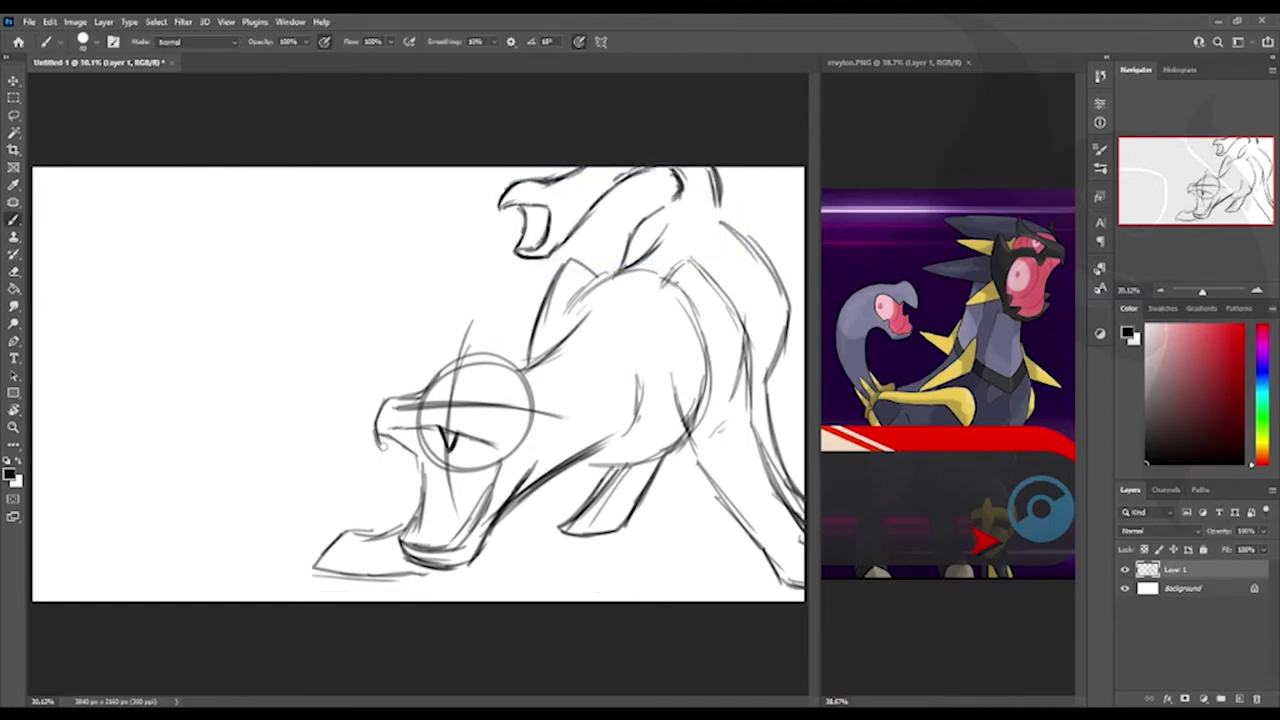
- Draw fangs and a round eye inside the second head's open mouth
scroll(382, 448, "down", 2)
scroll(461, 256, "up", 5)
scroll(461, 256, "down", 2)
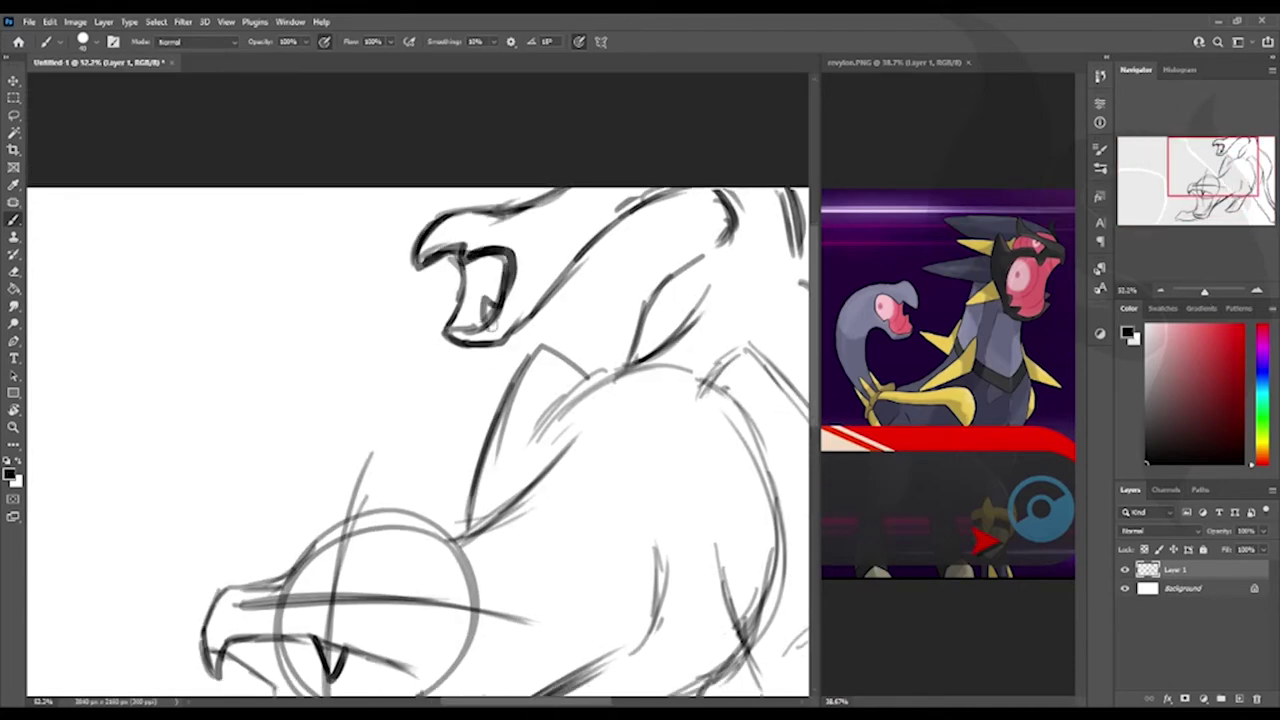
left_click_drag(447, 316, 498, 312)
left_click_drag(450, 250, 500, 325)
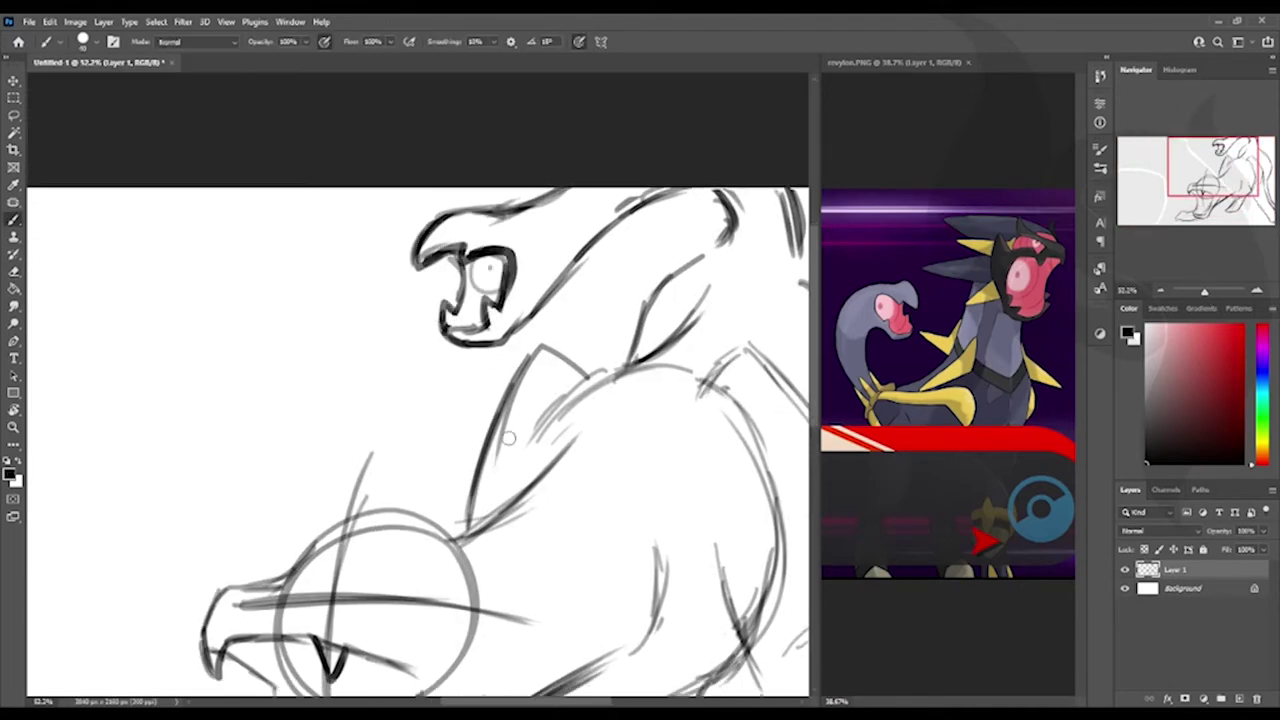
- Sketch pointed fangs along the main head's lower jaw and erase the stray strokes around them
scroll(508, 437, "down", 4)
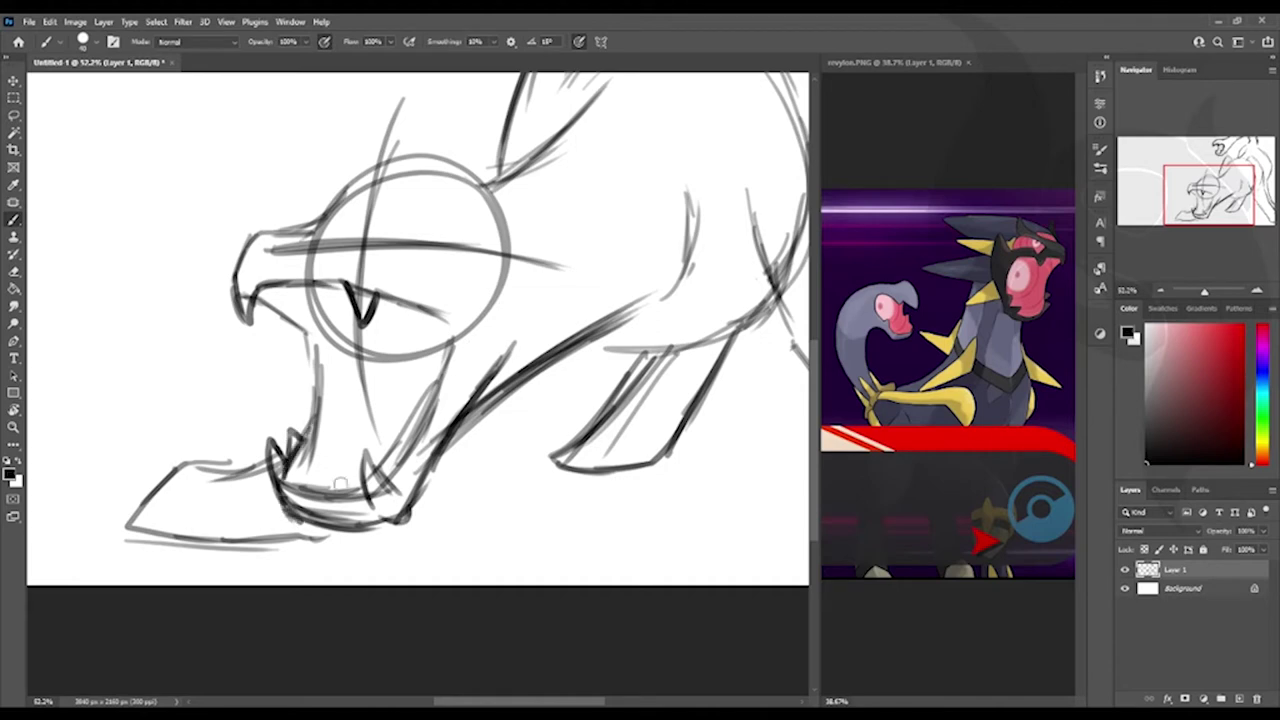
left_click_drag(392, 478, 406, 436)
key("e")
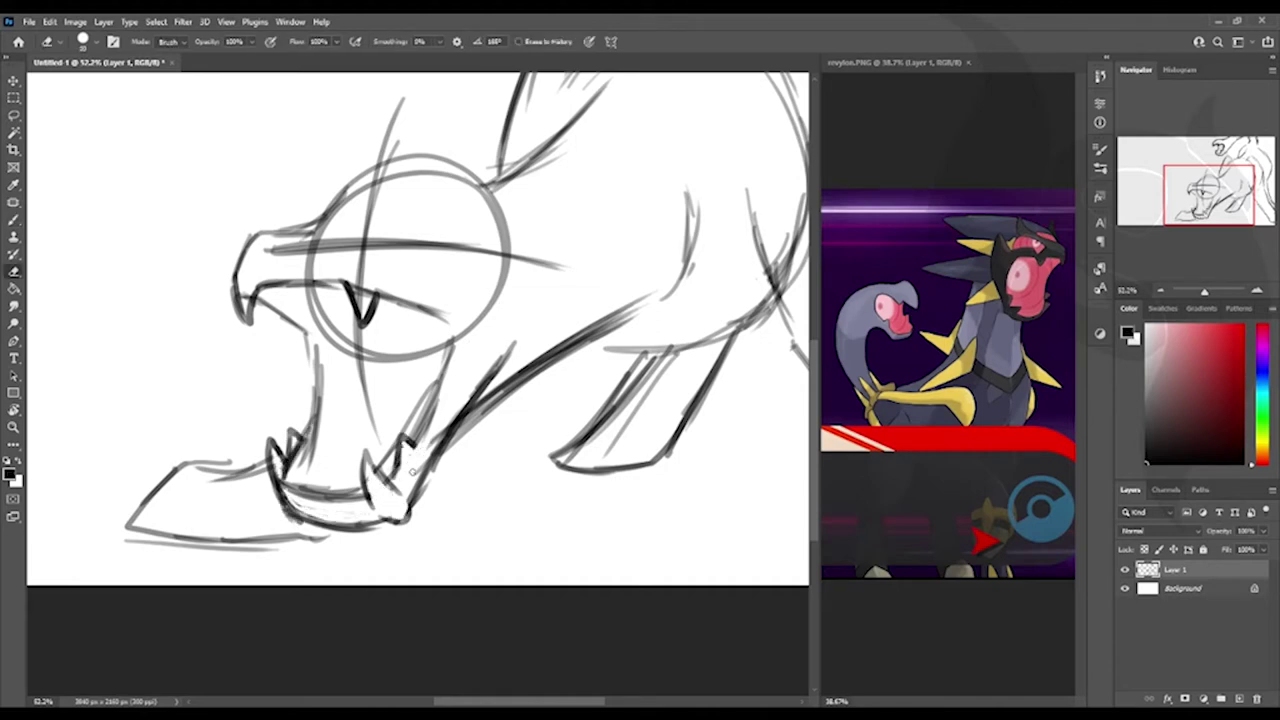
- Sketch a round eye inside the main head's mouth and redraw the mouth's inner edges, erasing the rough strokes
key("b")
left_click_drag(385, 308, 440, 390)
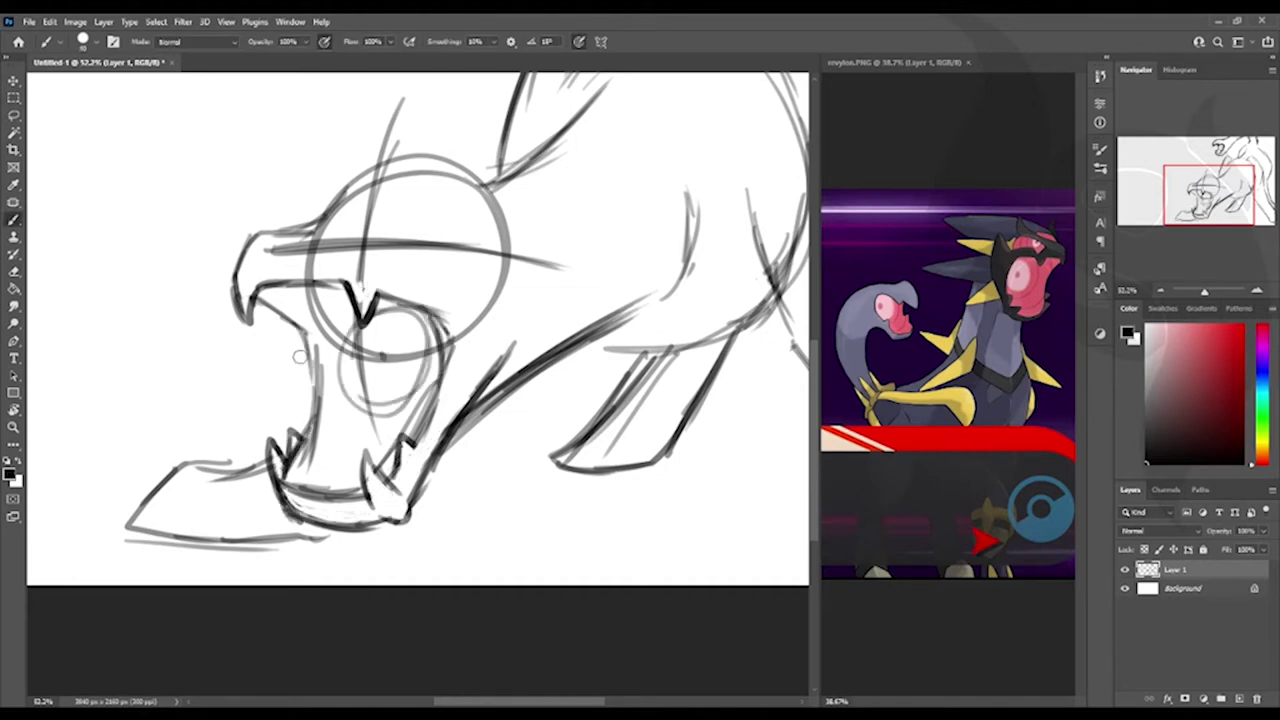
key("e")
left_click_drag(305, 340, 310, 430)
key("b")
left_click_drag(446, 304, 432, 340)
- Sketch the main head's brow ridge, swept-back crest, small horn and pointed cheek plate
left_click_drag(372, 236, 505, 226)
left_click_drag(348, 200, 515, 118)
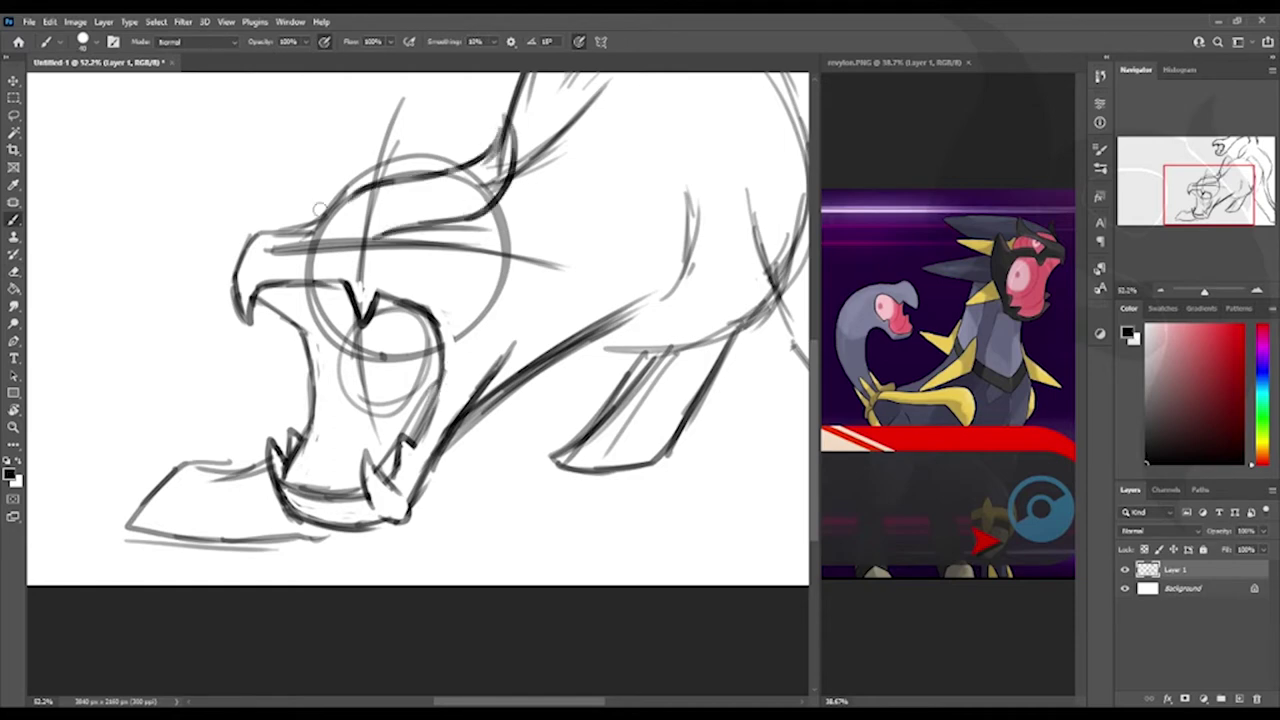
mouse_move(334, 190)
left_mouse_down()
mouse_move(544, 98)
mouse_move(512, 198)
left_mouse_up()
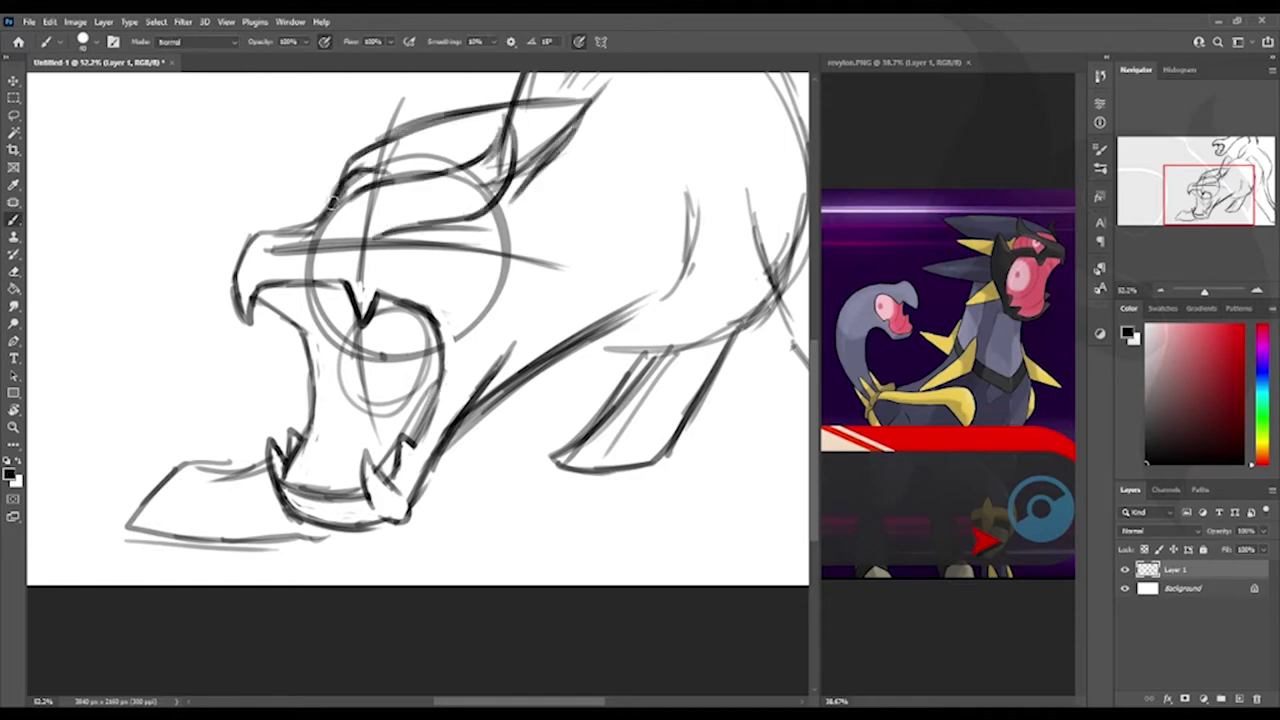
mouse_move(380, 244)
left_mouse_down()
mouse_move(552, 230)
mouse_move(487, 382)
left_mouse_up()
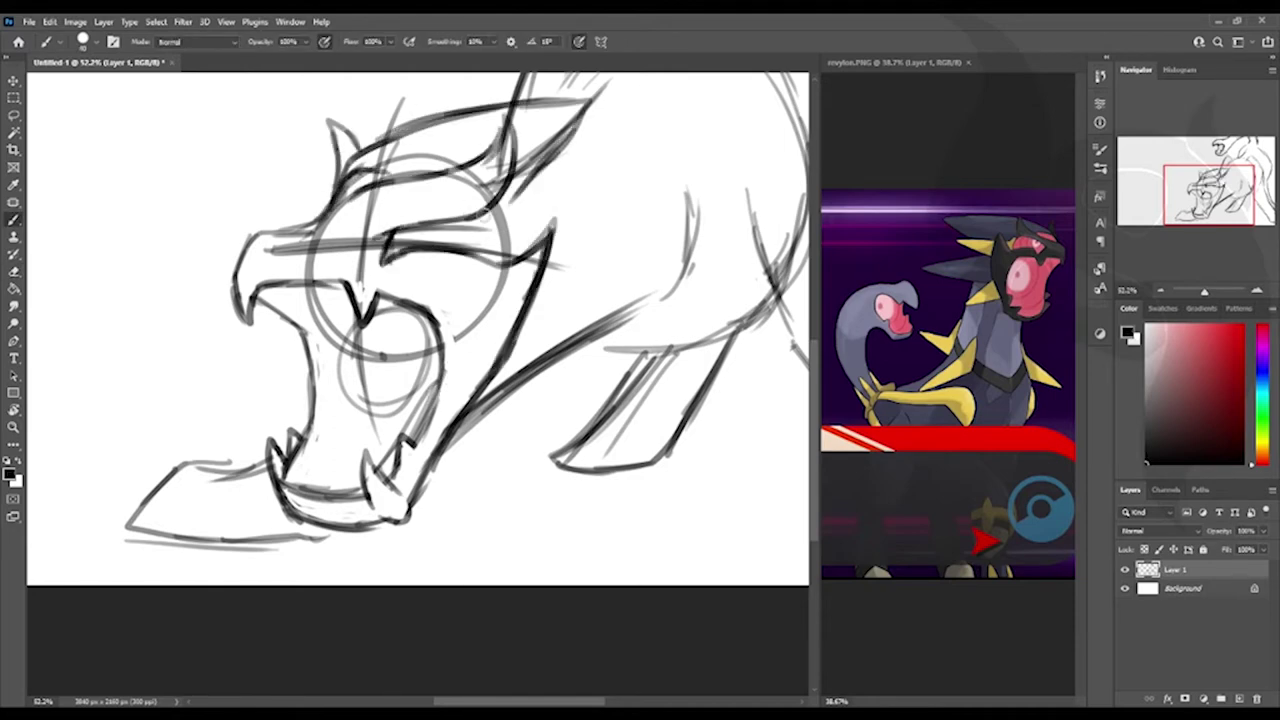
- Define the crest's rear edge and sketch long pointed spikes sweeping back from behind the main head
left_click_drag(525, 110, 495, 195)
key("e")
key("b")
mouse_move(505, 140)
left_mouse_down()
mouse_move(495, 200)
mouse_move(670, 157)
mouse_move(545, 228)
mouse_move(755, 254)
left_mouse_up()
left_click_drag(495, 345, 760, 262)
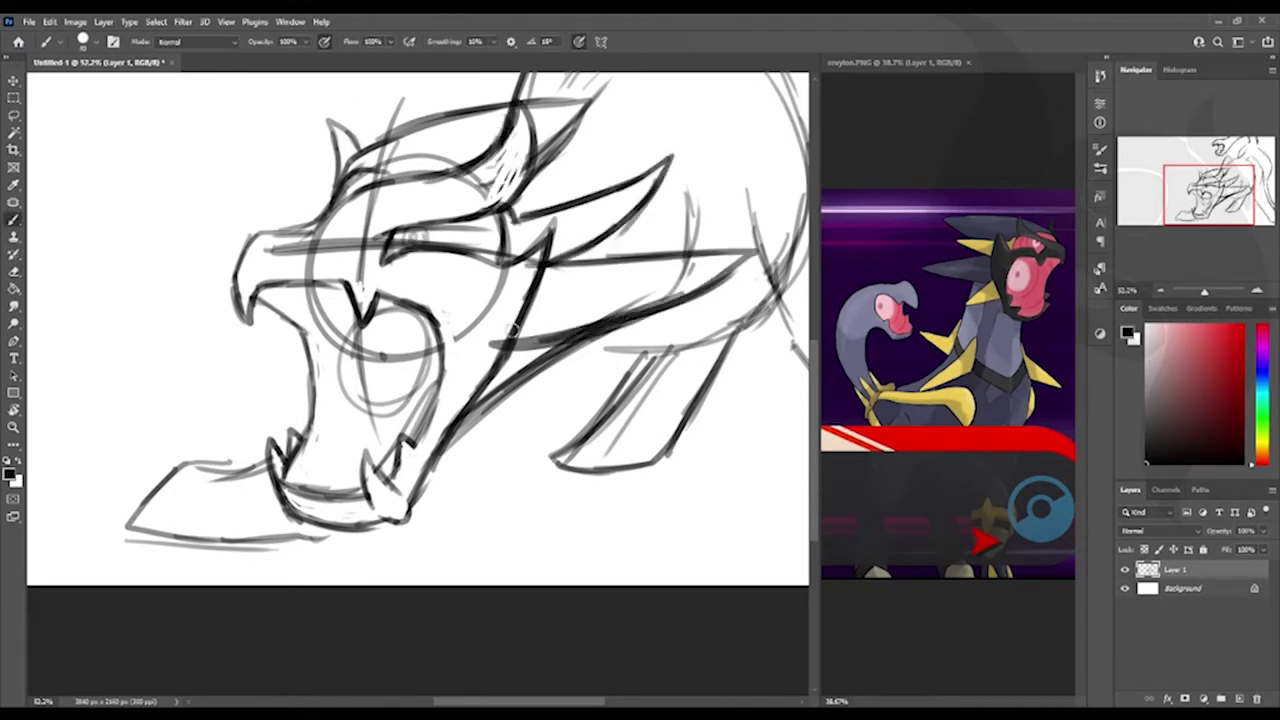
- Add a pointed spike beneath the main head's jaw and erase the overlapping strokes there and in the crest
key("e")
mouse_move(514, 349)
left_mouse_down()
mouse_move(489, 396)
mouse_move(272, 552)
left_mouse_up()
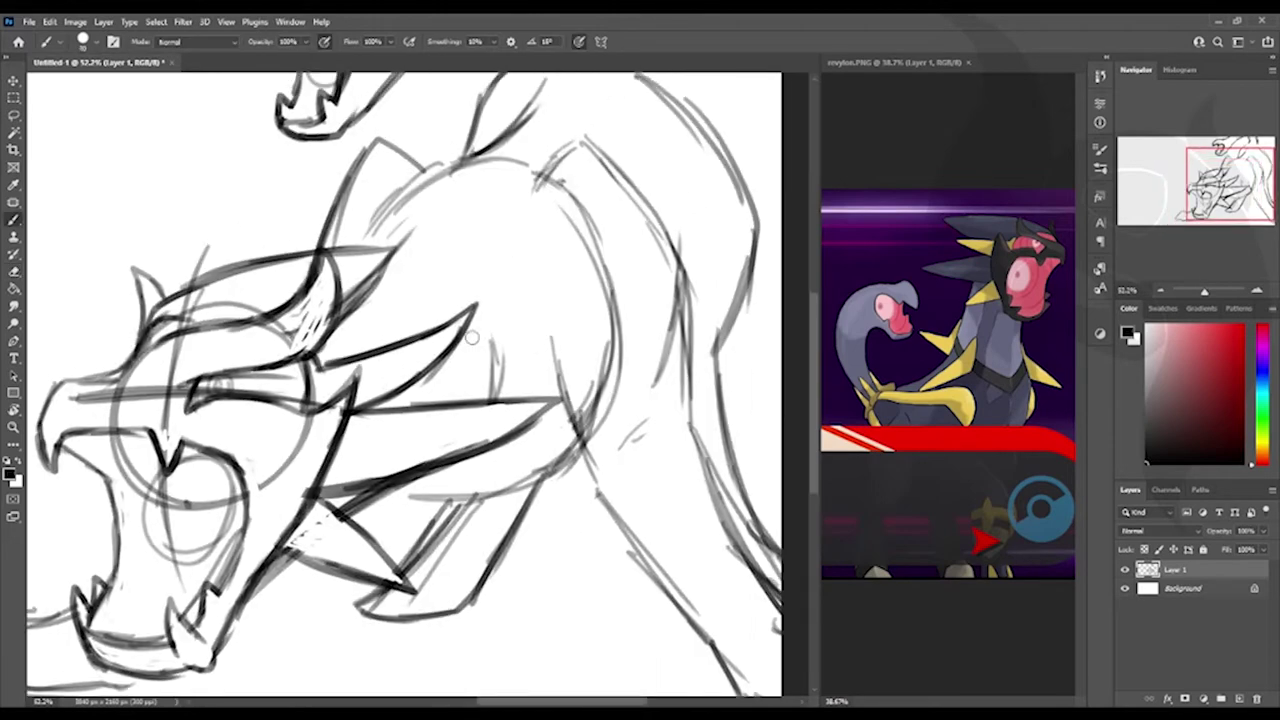
key("b")
key("e")
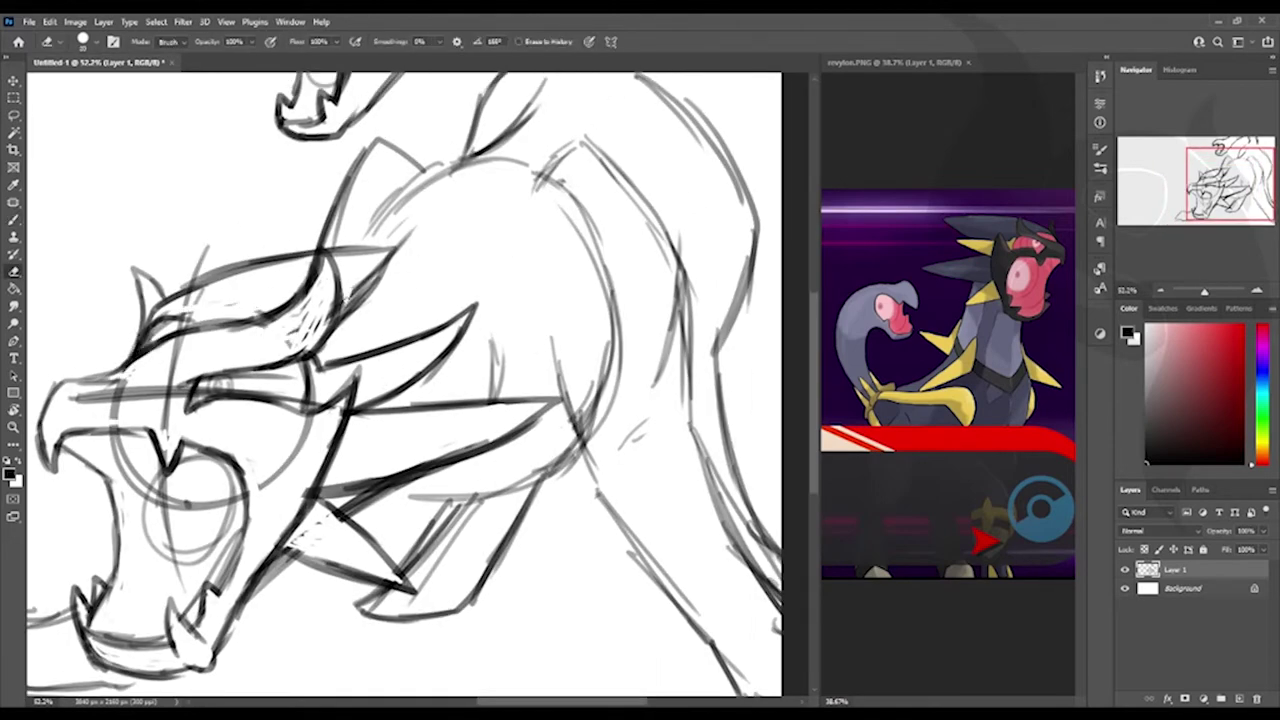
- Sketch a second row of pointed spikes behind the ones already sweeping back from the main head
key("b")
left_click_drag(540, 371, 608, 352)
left_click_drag(440, 380, 622, 356)
key("e")
key("b")
mouse_move(410, 334)
left_mouse_down()
mouse_move(457, 289)
mouse_move(470, 320)
mouse_move(420, 340)
left_mouse_up()
- Erase the body's circular guide lines and extra leg strokes around the spikes, then darken the belly line
key("e")
left_click_drag(637, 334, 578, 210)
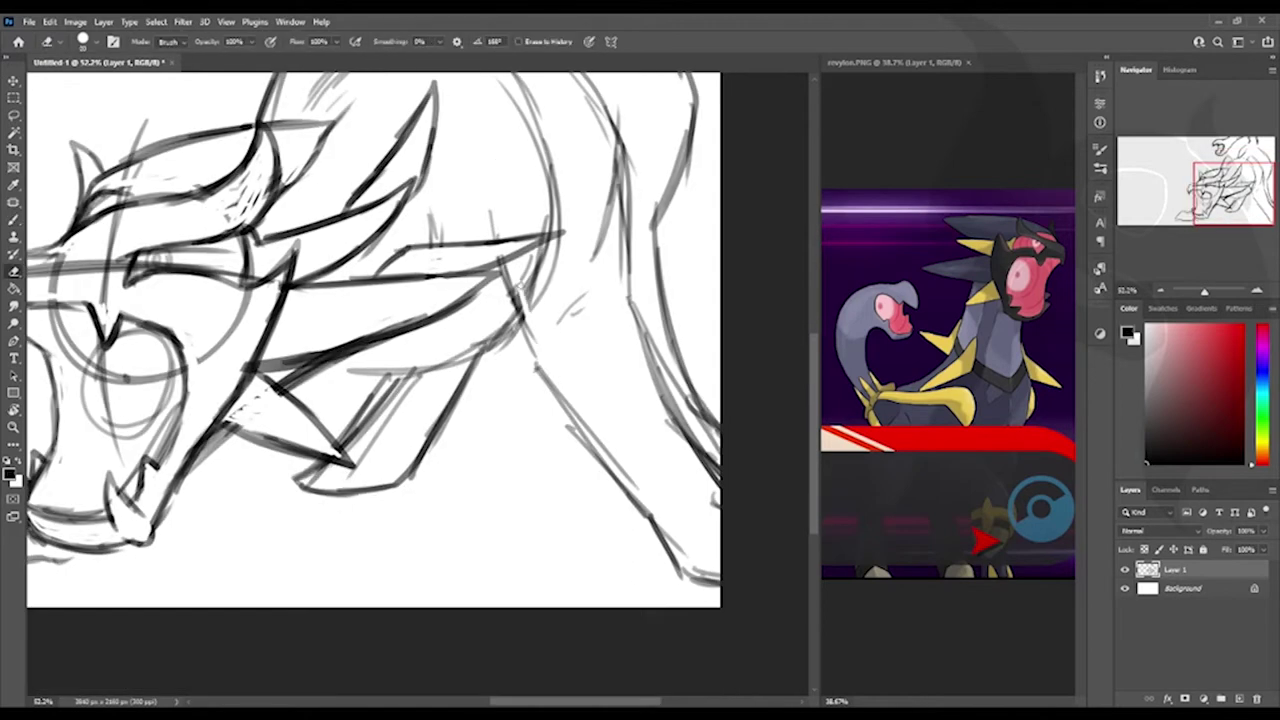
left_click_drag(540, 305, 551, 187)
key("b")
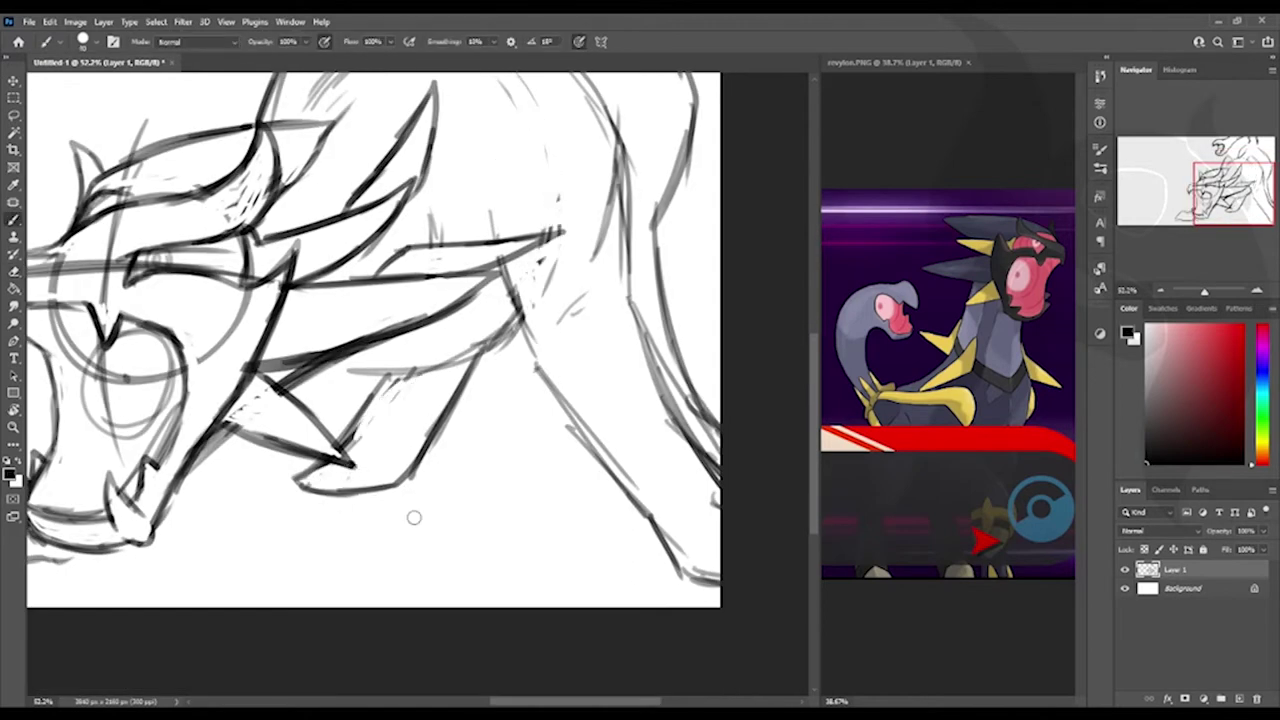
mouse_move(414, 517)
left_mouse_down()
mouse_move(357, 500)
mouse_move(385, 543)
mouse_move(375, 680)
left_mouse_up()
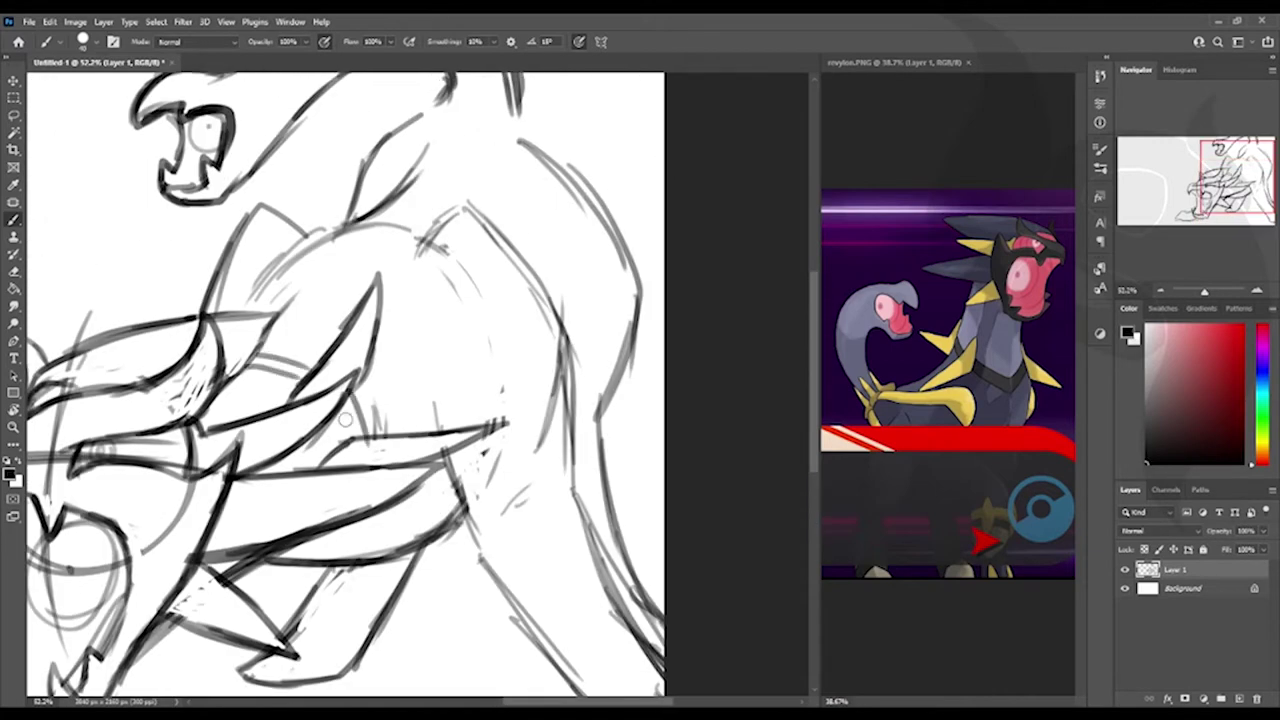
- Redraw the front foot with a curved claw plate and ankle band, erasing the old strokes
mouse_move(220, 600)
left_mouse_down()
mouse_move(420, 330)
mouse_move(418, 310)
left_mouse_up()
left_click_drag(120, 495, 215, 436)
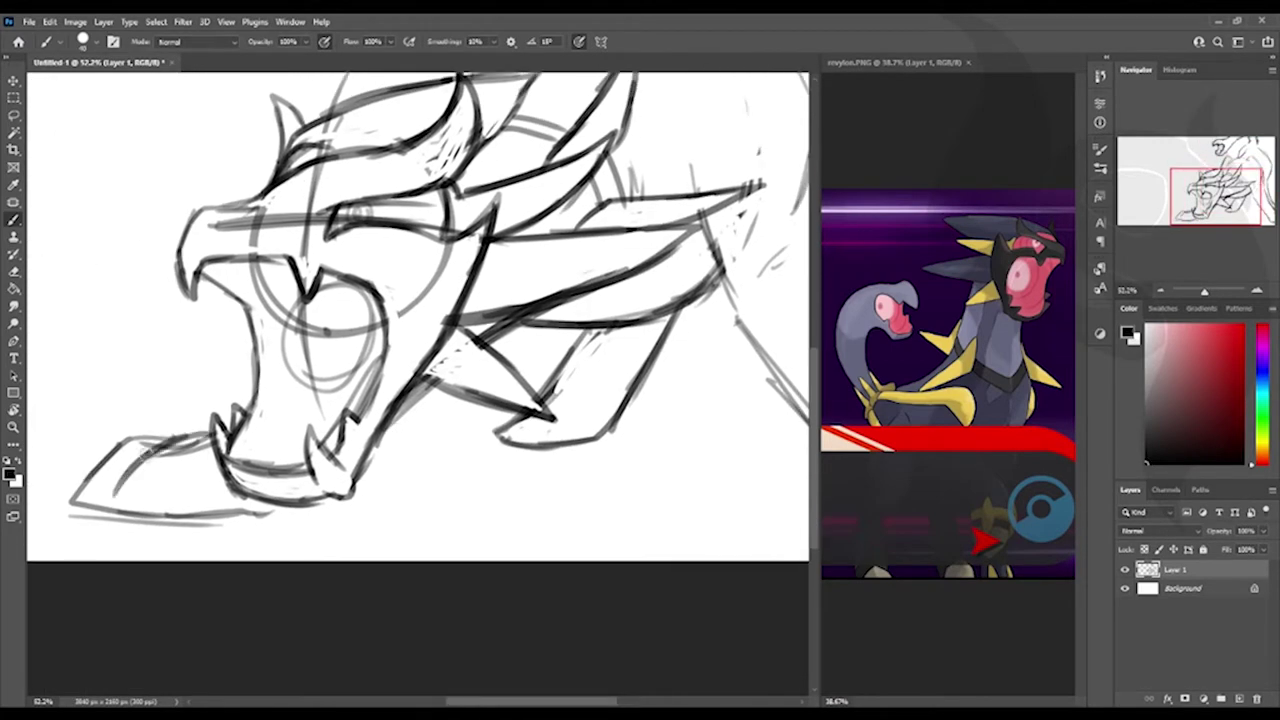
key("e")
mouse_move(115, 470)
left_mouse_down()
mouse_move(222, 446)
mouse_move(214, 510)
left_mouse_up()
key("b")
left_click_drag(75, 503, 222, 510)
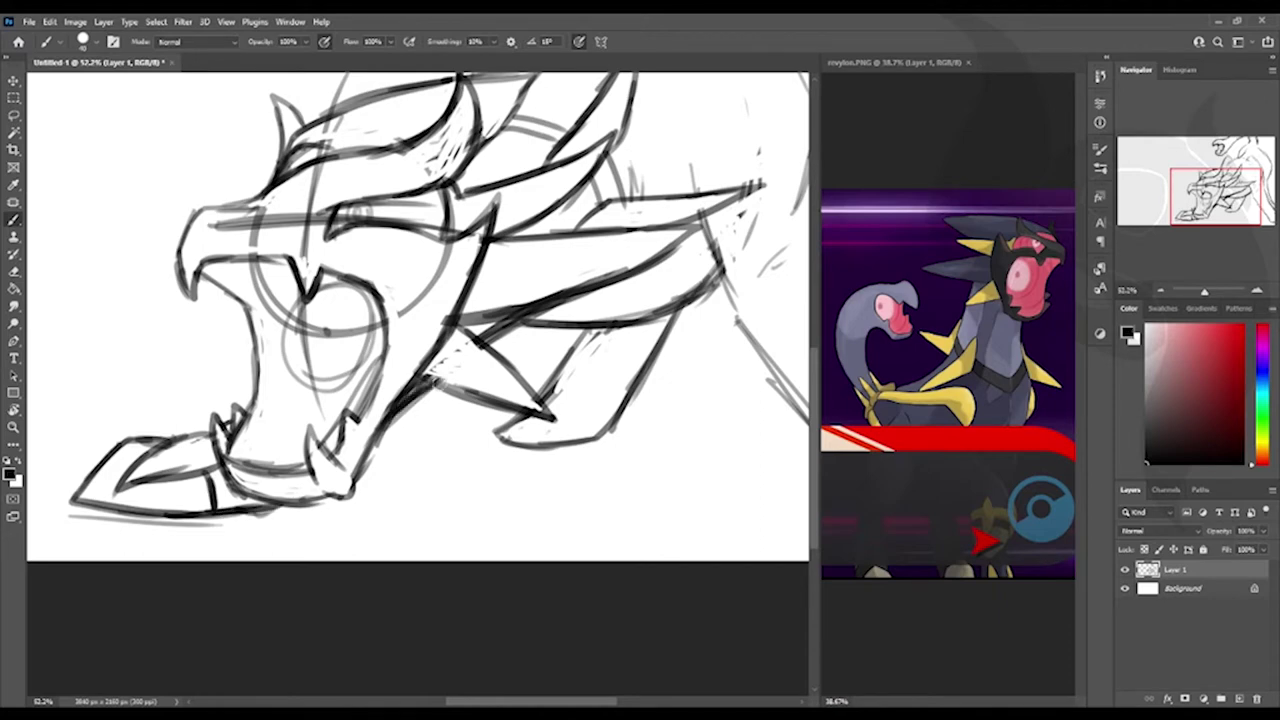
- Draw the toe plate and band on the leg beneath the belly, and an ankle band with a spike on the hind foot
left_click_drag(560, 425, 305, 435)
left_click_drag(272, 396, 308, 446)
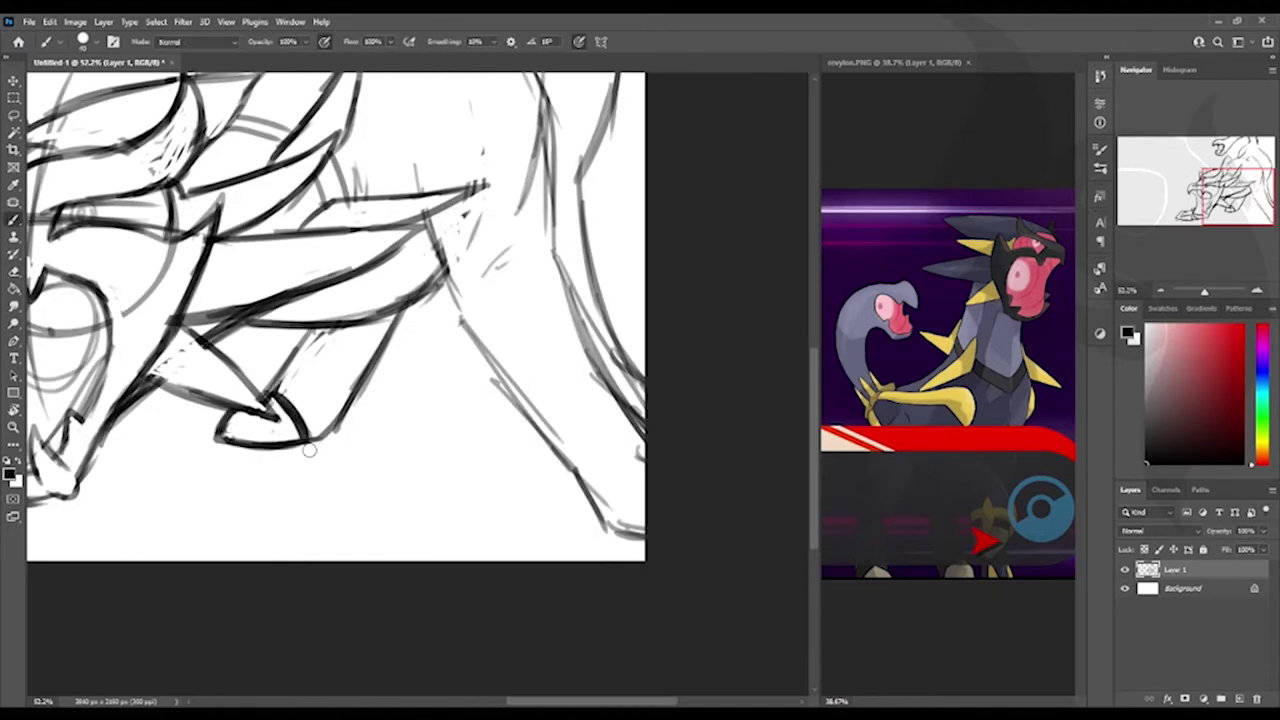
left_click_drag(645, 447, 585, 490)
key("e")
key("b")
left_click_drag(585, 362, 625, 432)
key("e")
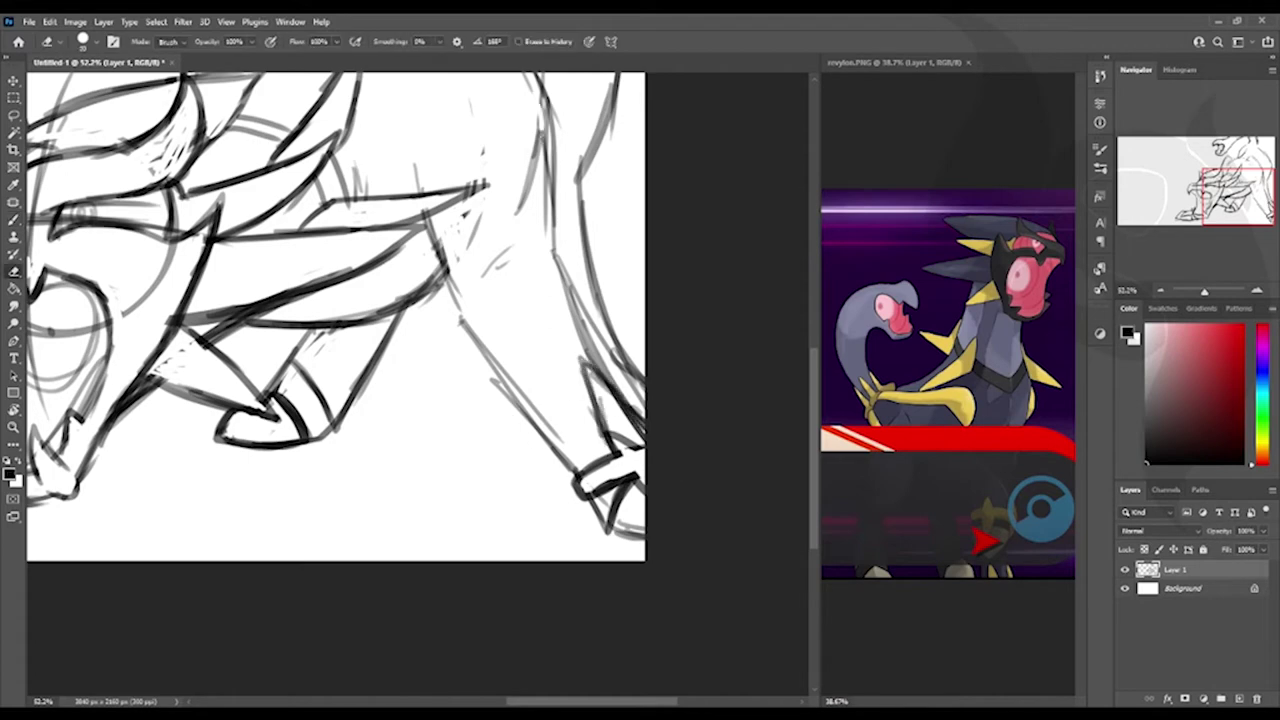
- Extend the rear neck line into the back, draw a rounded haunch plate above the hind leg, and erase the guide strokes inside it
left_click_drag(532, 310, 530, 572)
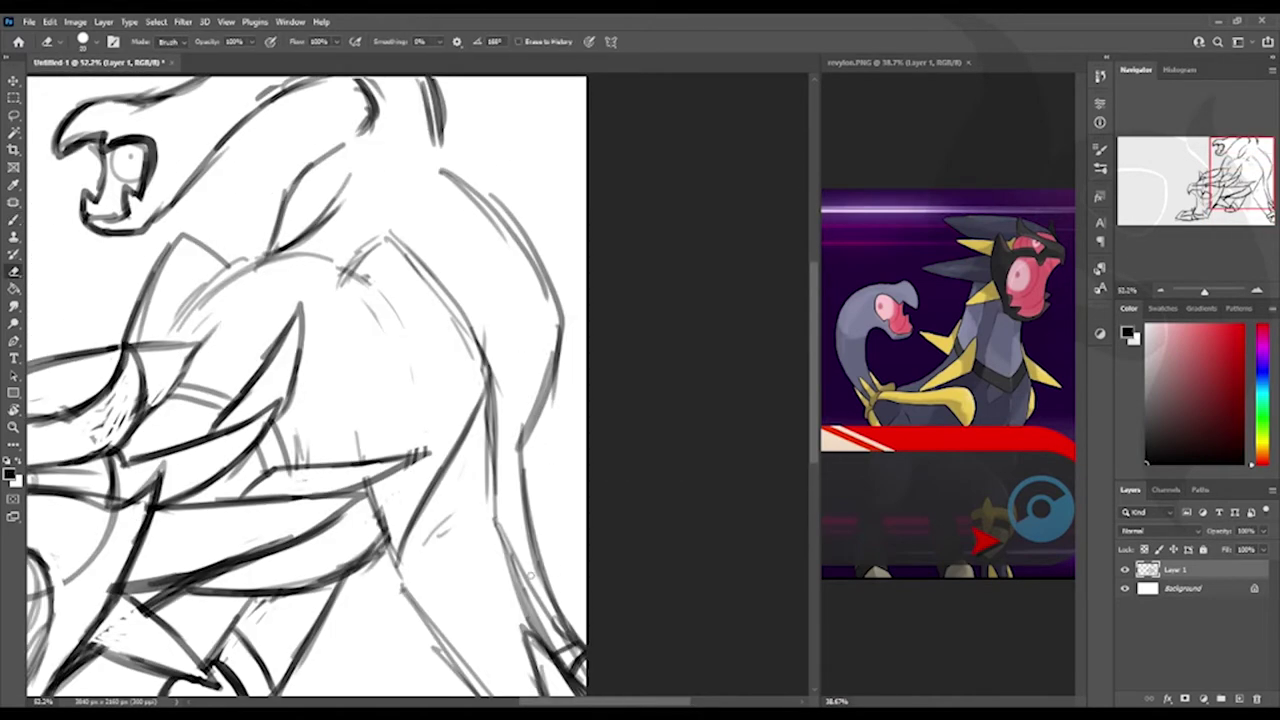
key("b")
left_click_drag(448, 150, 553, 298)
left_click_drag(362, 256, 488, 378)
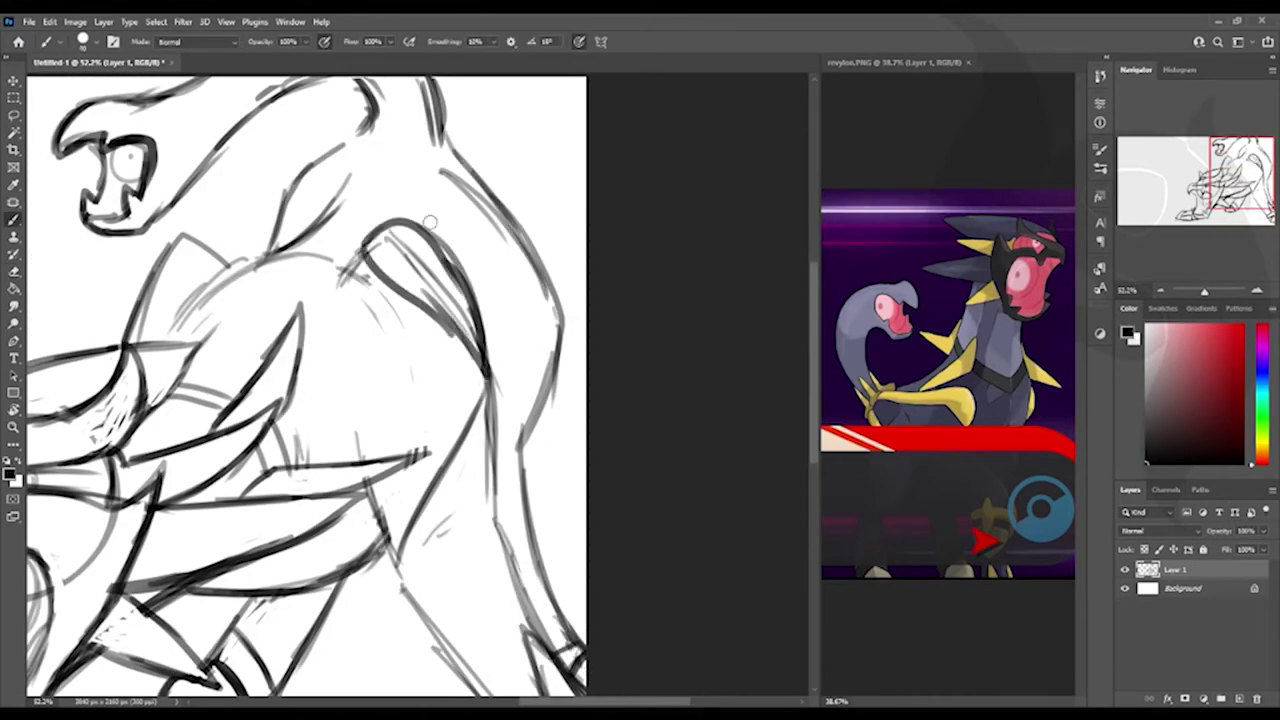
left_click_drag(455, 140, 472, 250)
key("e")
left_click_drag(386, 232, 466, 326)
- Redraw the second neck's base and a rounded shoulder, erasing the leftover strokes across the body
key("b")
mouse_move(355, 135)
left_mouse_down()
mouse_move(270, 247)
mouse_move(132, 305)
left_mouse_up()
key("e")
mouse_move(300, 250)
left_mouse_down()
mouse_move(216, 280)
mouse_move(335, 256)
mouse_move(429, 331)
left_mouse_up()
- Sketch a collar at the base of the second neck with vertical ridges above it, and erase the excess lines
key("b")
left_click_drag(500, 229, 548, 208)
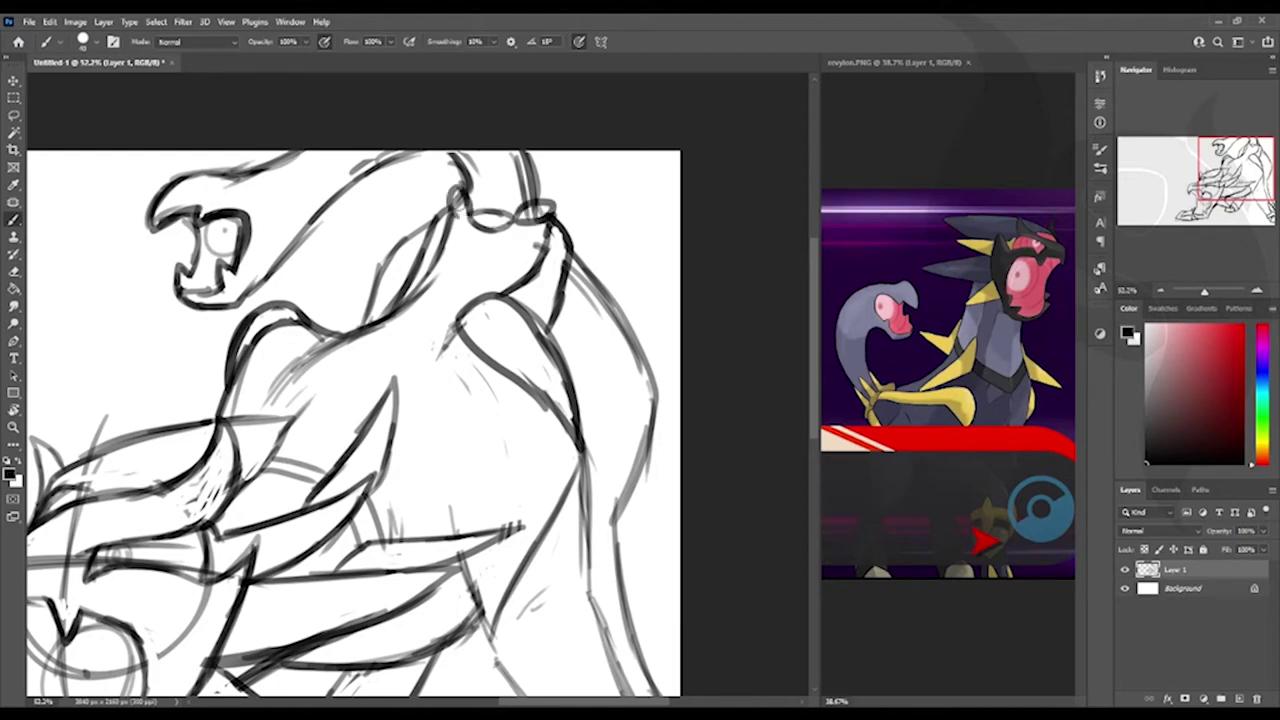
mouse_move(482, 145)
left_mouse_down()
mouse_move(530, 200)
mouse_move(528, 218)
left_mouse_up()
key("e")
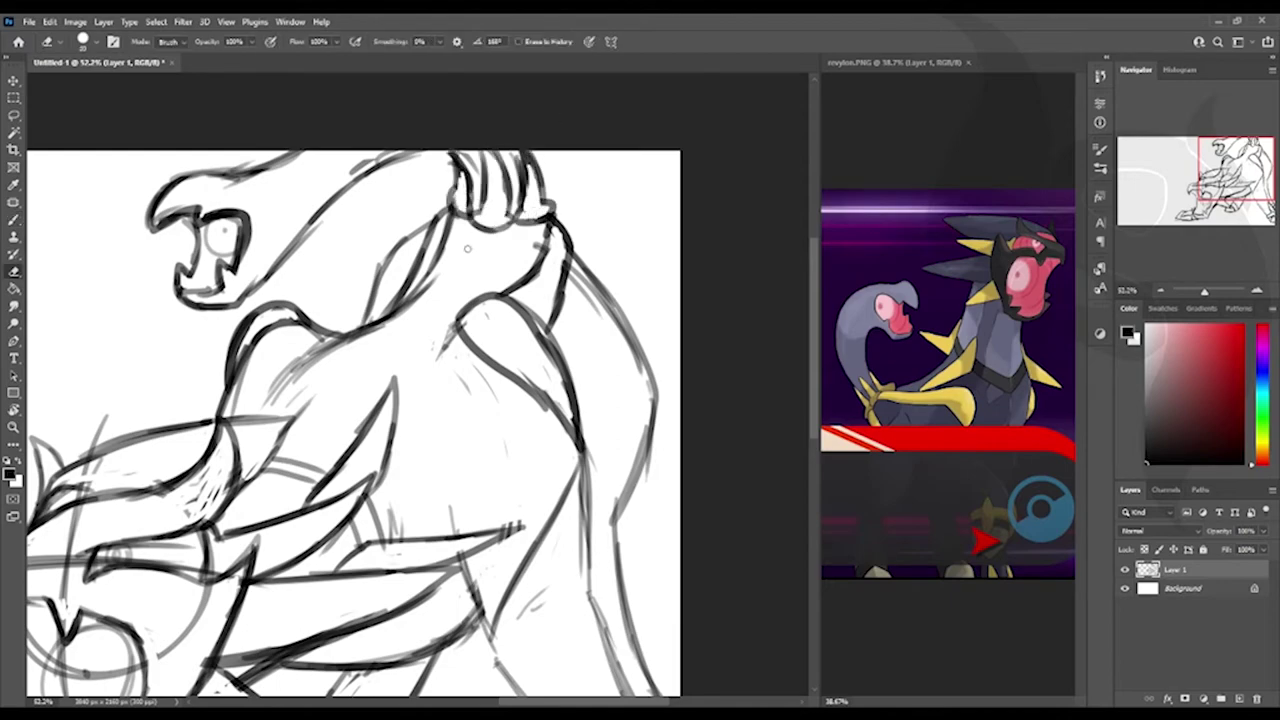
key("b")
- On a new layer, sketch a widening beam from each head's open mouth toward the canvas's left side
scroll(466, 248, "down", 5)
key("ctrl+shift+alt+n")
scroll(466, 248, "down", 3)
scroll(466, 248, "up", 2)
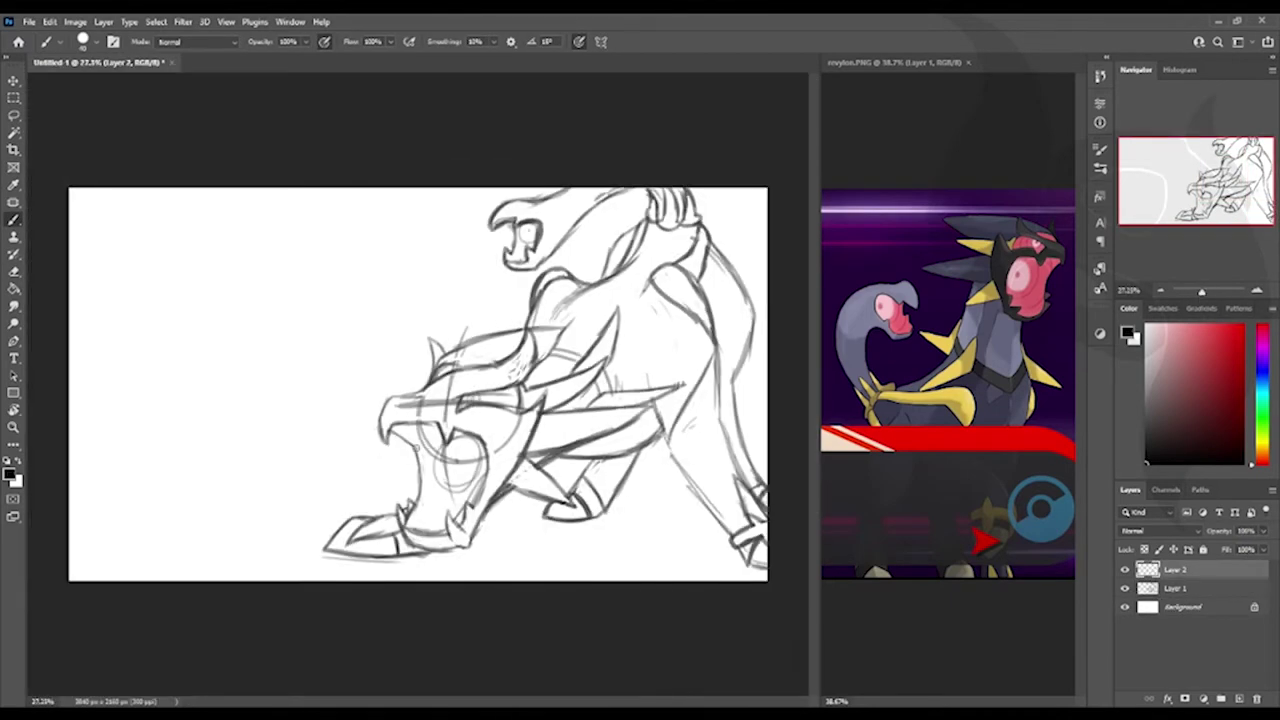
left_click_drag(438, 418, 66, 458)
key("ctrl+z")
left_click_drag(422, 462, 68, 453)
left_click_drag(432, 470, 68, 562)
mouse_move(490, 236)
left_mouse_down()
mouse_move(146, 266)
mouse_move(68, 290)
mouse_move(138, 343)
left_mouse_up()
key("ctrl+z")
- Sketch a foreground ledge in the lower-right corner on a new layer and background slopes on another new layer beneath the creature
key("ctrl+shift+alt+n")
left_click_drag(625, 580, 762, 455)
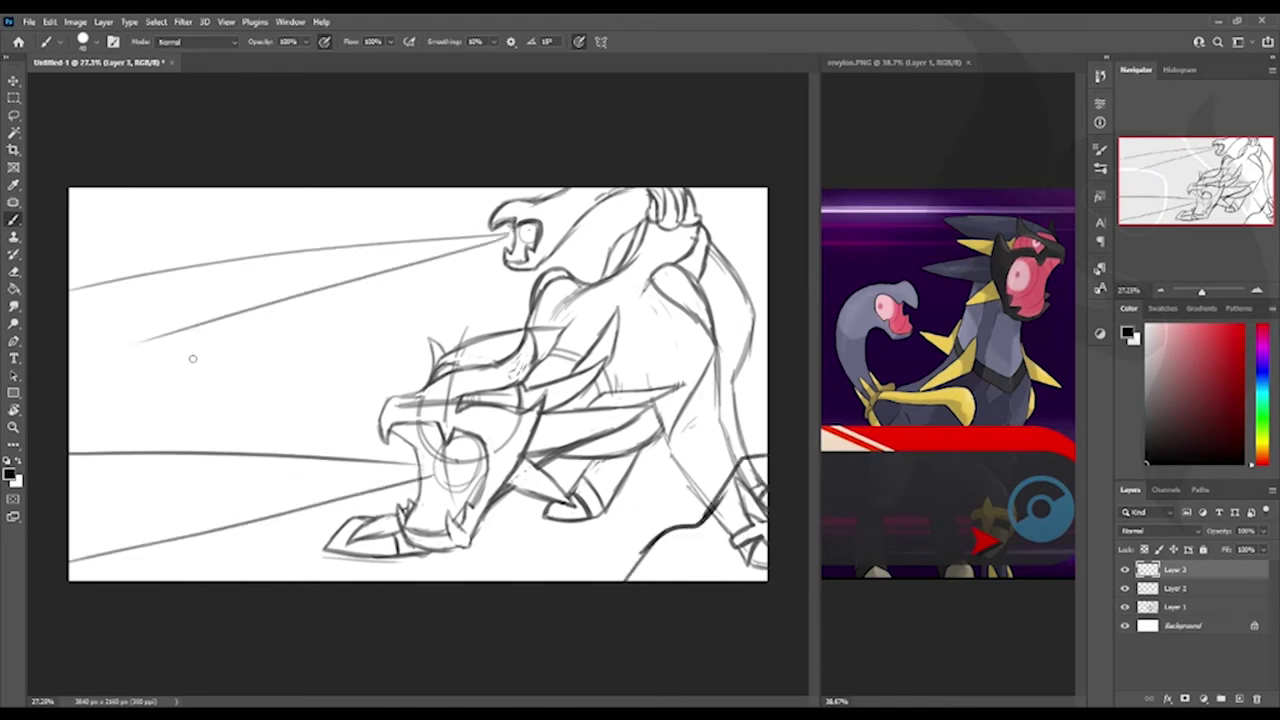
key("ctrl+shift+alt+n")
key("ctrl+shift+bracketleft")
left_click_drag(68, 373, 300, 512)
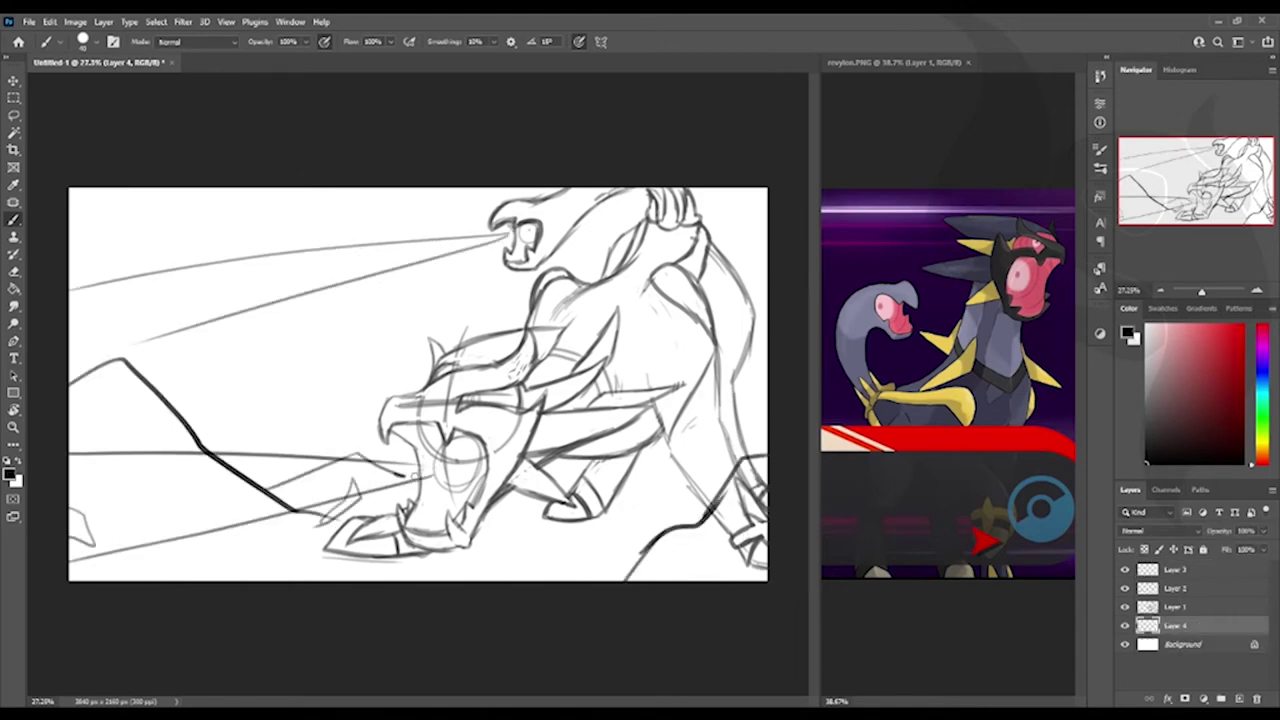
- Sketch tall mountain outlines behind both heads on the background layer
left_click_drag(405, 196, 576, 312)
key("ctrl+z")
left_click_drag(205, 437, 408, 188)
left_click_drag(514, 190, 592, 340)
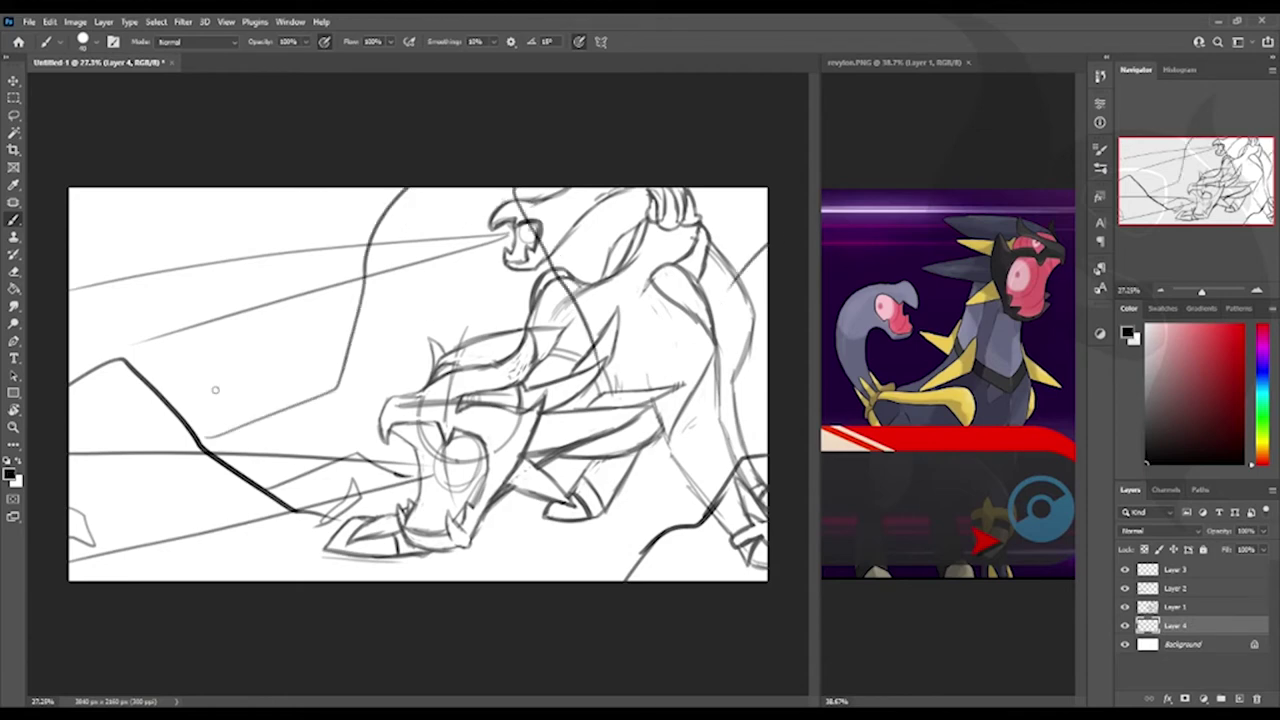
- Fade the mountain and creature sketch layers, and hide Layers 2, 3 and 4
left_click_drag(1248, 553, 1215, 553)
left_click(1203, 572)
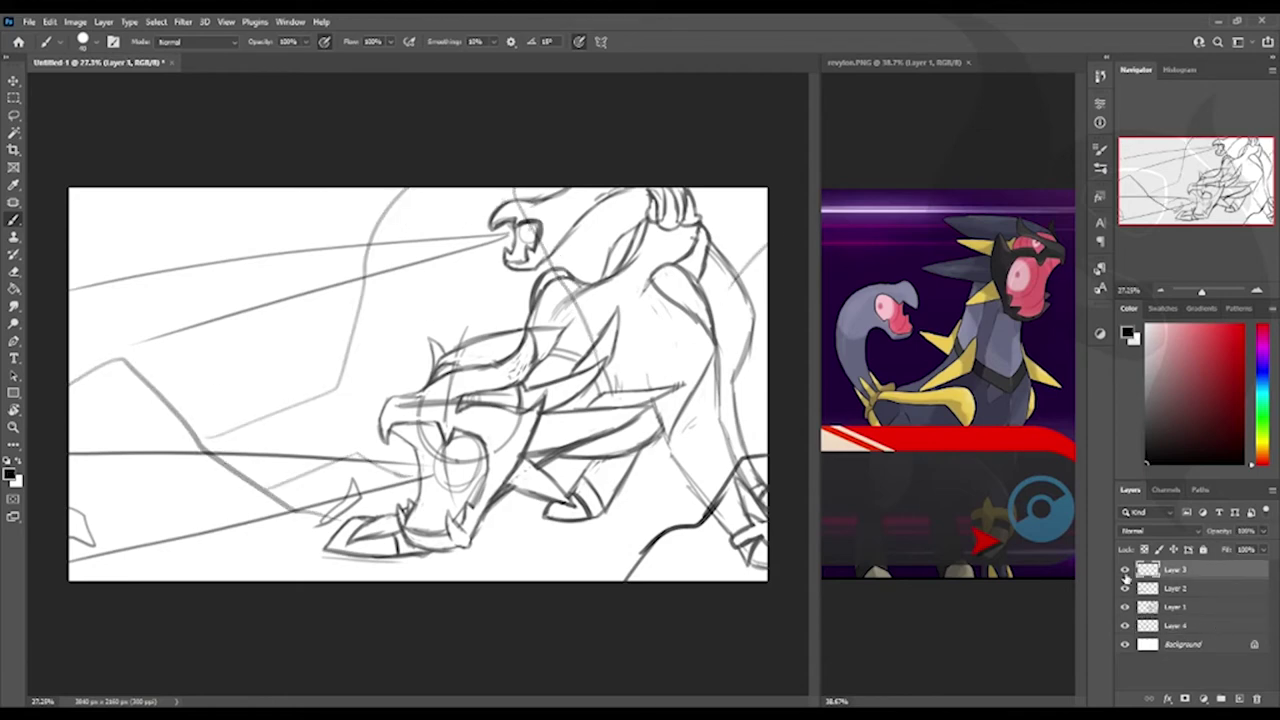
left_click(1125, 625)
left_click(1200, 607)
left_click_drag(1125, 569, 1125, 588)
- On a new layer above the creature sketch, ink clean lines over the main head's brow, hooked snout and upper fangs
key("ctrl+shift+alt+n")
scroll(396, 240, "up", 5)
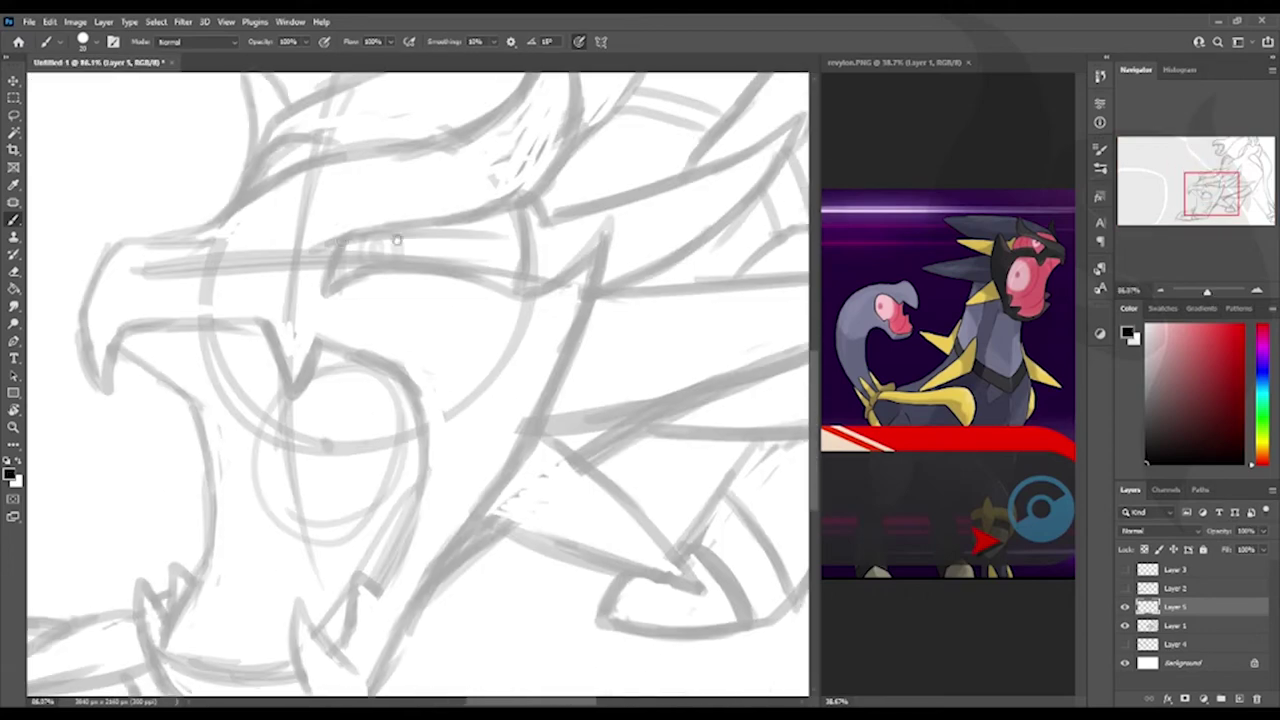
scroll(396, 240, "down", 2)
left_click_drag(510, 103, 298, 348)
left_click_drag(215, 333, 92, 512)
mouse_move(88, 428)
left_mouse_down()
mouse_move(278, 432)
mouse_move(286, 532)
left_mouse_up()
left_click_drag(306, 430, 257, 535)
left_click_drag(95, 530, 107, 427)
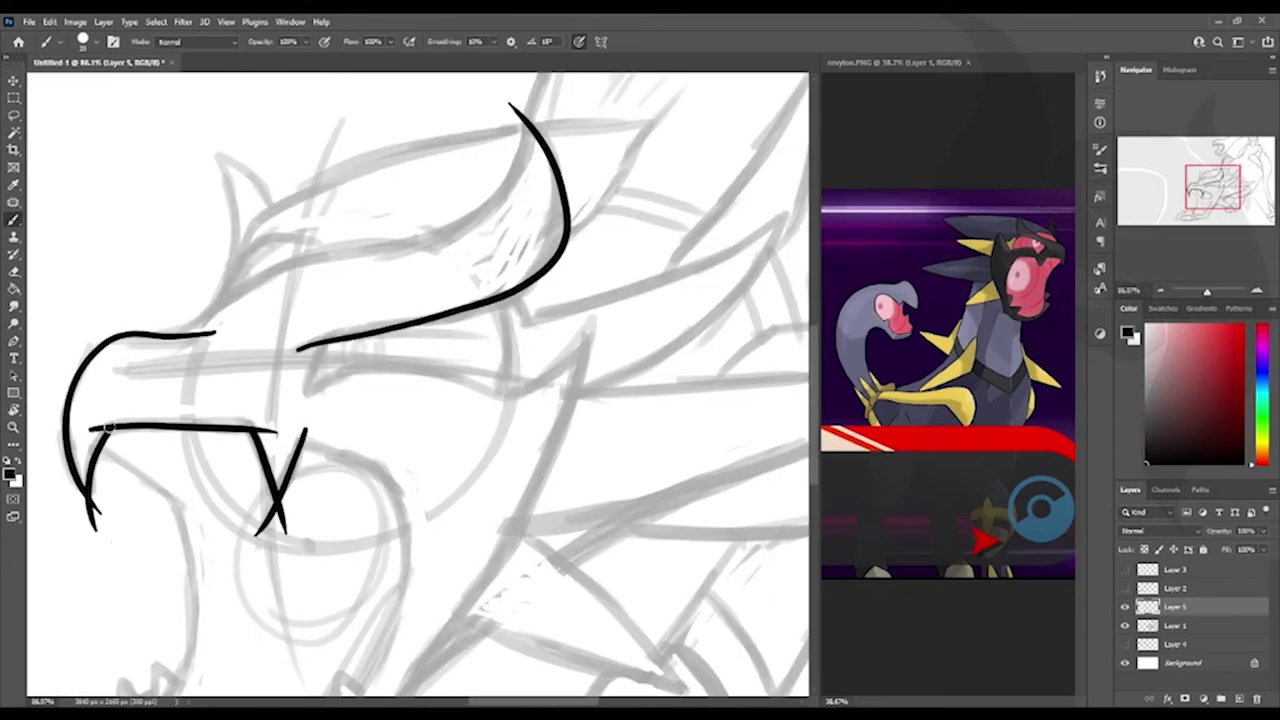
- Erase the overshooting line ends around the main head's hooked snout, brow and upper fang
key("e")
left_click(92, 428)
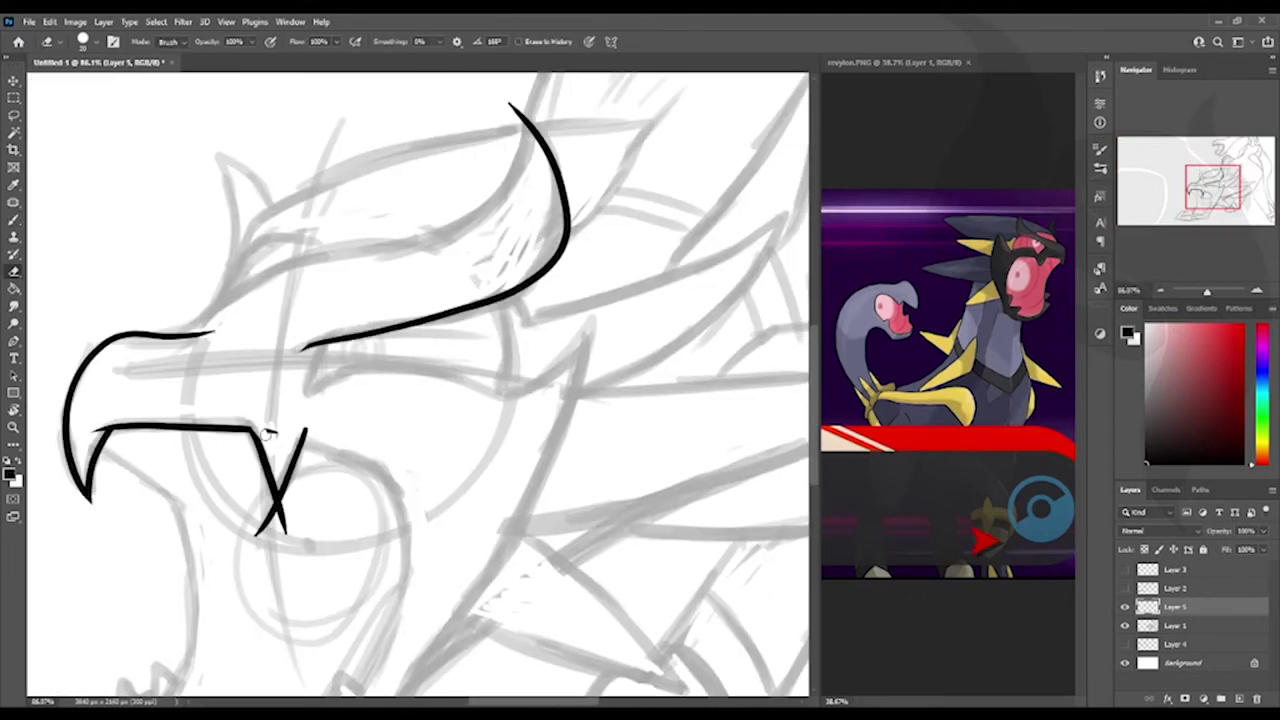
left_click_drag(270, 495, 262, 532)
- Ink the upper edge of the main head's curved brow horn and the pointed crest behind it
key("b")
left_click_drag(512, 110, 185, 328)
left_click_drag(230, 276, 210, 312)
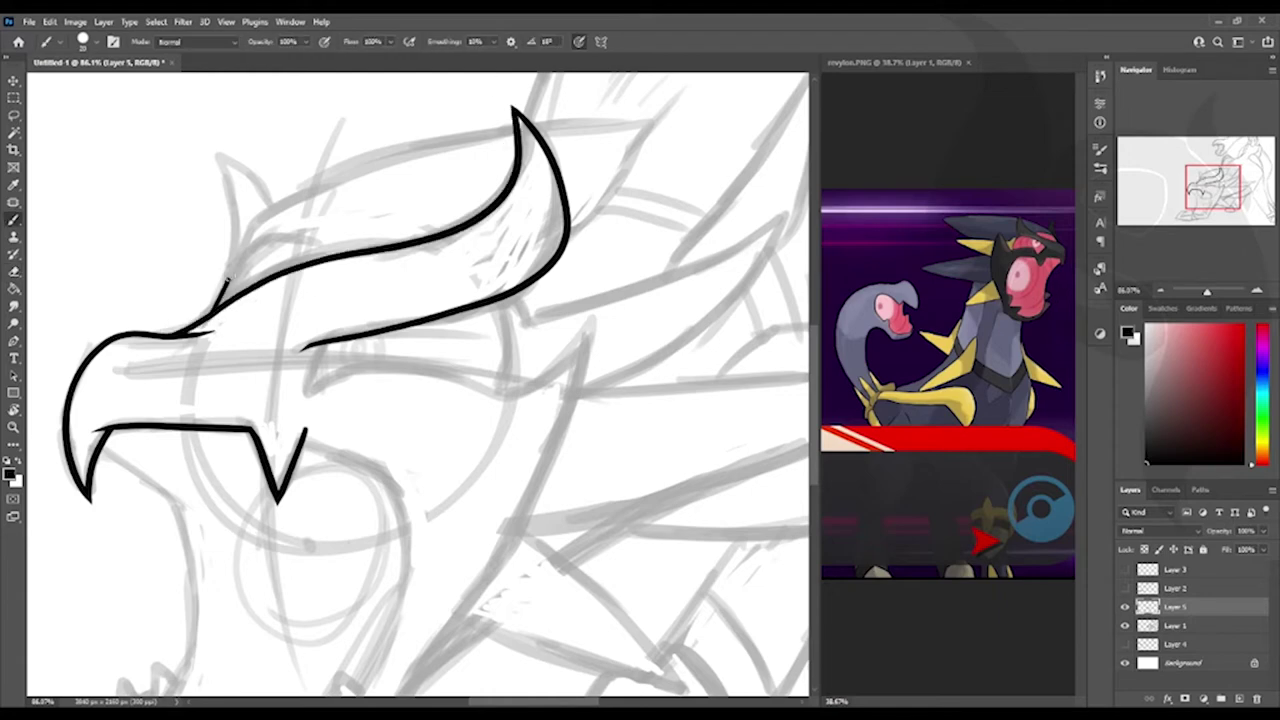
left_click_drag(350, 248, 228, 268)
mouse_move(232, 274)
left_mouse_down()
mouse_move(515, 122)
mouse_move(735, 124)
left_mouse_up()
left_click_drag(662, 98, 566, 236)
- Ink the main head's eye opening and the small far horn, trimming the crest's overshooting tip
left_click_drag(322, 345, 548, 396)
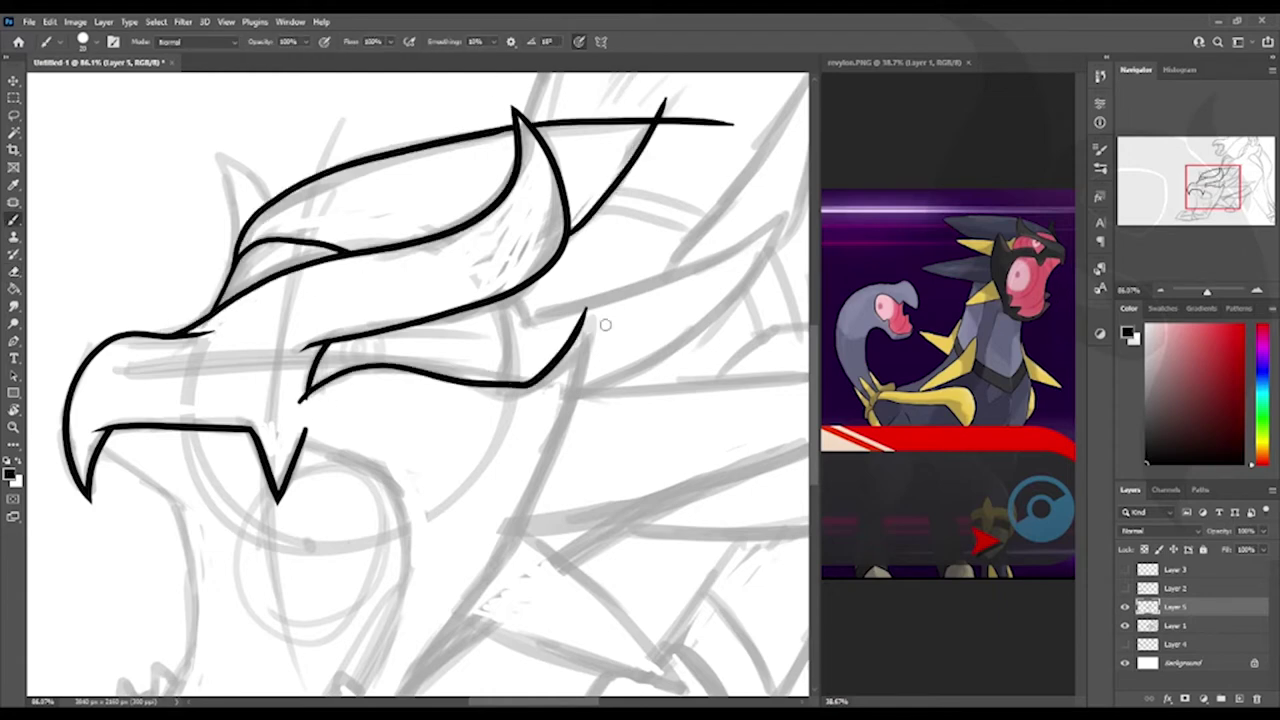
left_click_drag(598, 298, 528, 392)
key("e")
left_click_drag(664, 100, 656, 118)
key("b")
mouse_move(232, 262)
left_mouse_down()
mouse_move(203, 146)
mouse_move(272, 196)
left_mouse_up()
key("e")
left_click_drag(211, 452, 254, 212)
- Ink the main head's outer jaw line, near lower fangs and inner mouth curve, erasing stray line ends
mouse_move(312, 437)
left_mouse_down()
mouse_move(380, 522)
mouse_move(343, 571)
mouse_move(408, 560)
mouse_move(636, 76)
left_mouse_up()
key("b")
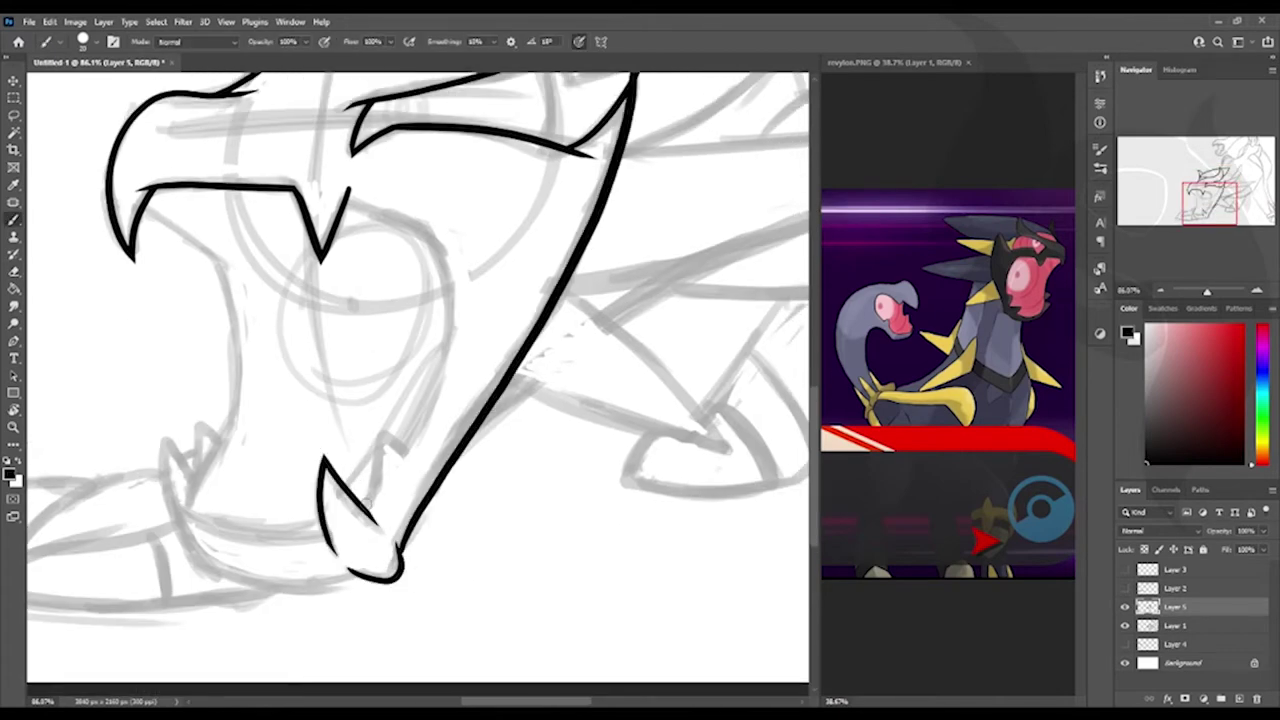
key("e")
key("b")
left_click_drag(405, 445, 445, 300)
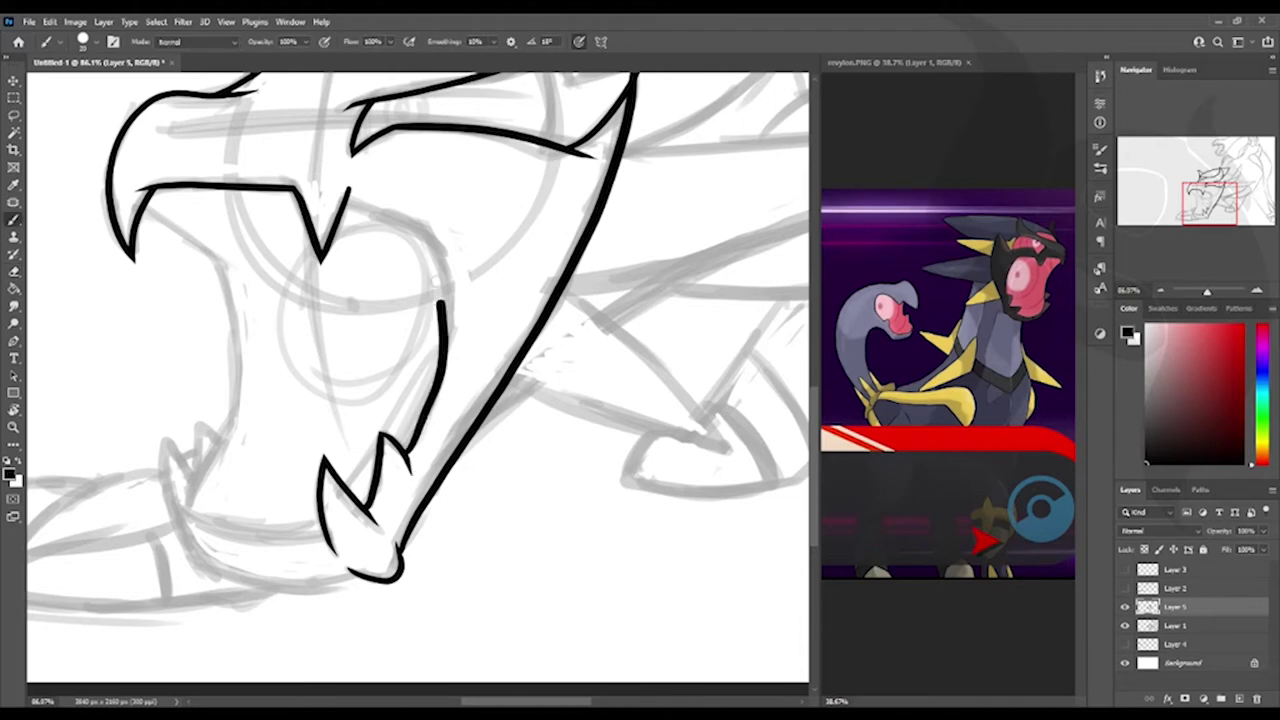
key("ctrl+z")
mouse_move(346, 196)
left_mouse_down()
mouse_move(440, 390)
mouse_move(405, 445)
left_mouse_up()
key("e")
key("b")
scroll(386, 167, "up", 4)
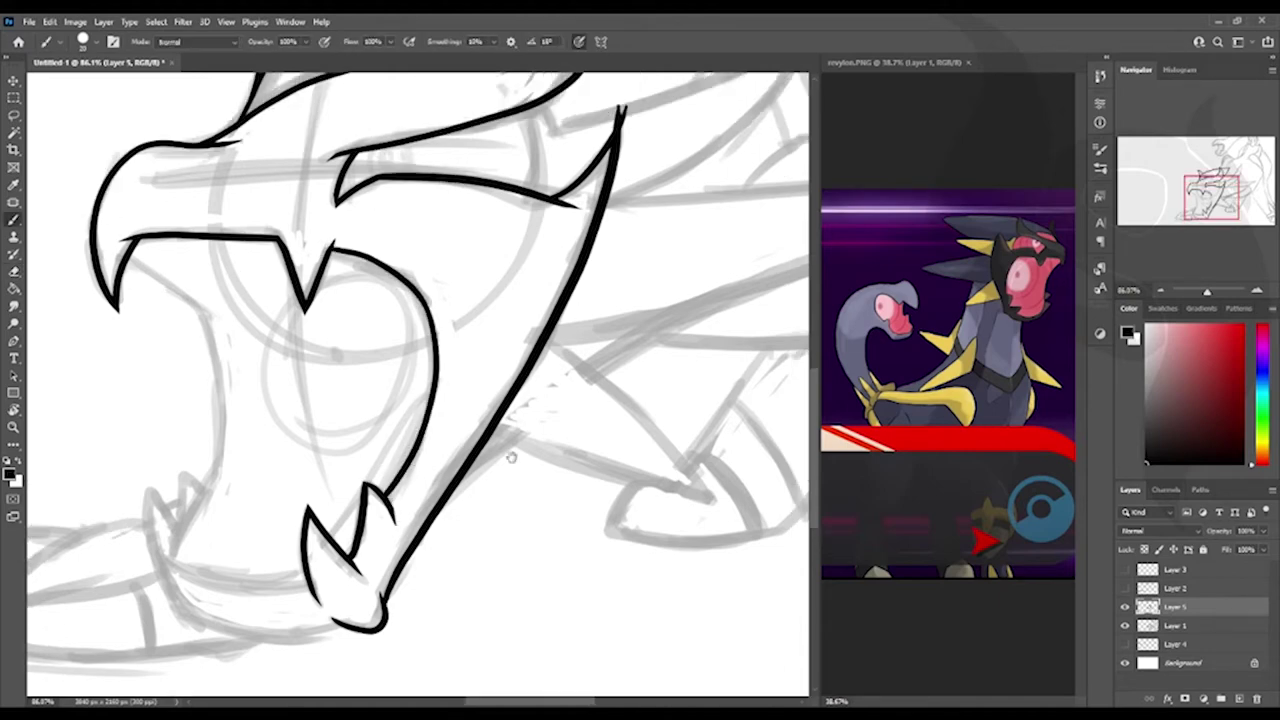
key("e")
key("b")
- Ink the far side of the open mouth and the lower jaw's front rim
scroll(488, 342, "down", 5)
scroll(488, 342, "left", 3)
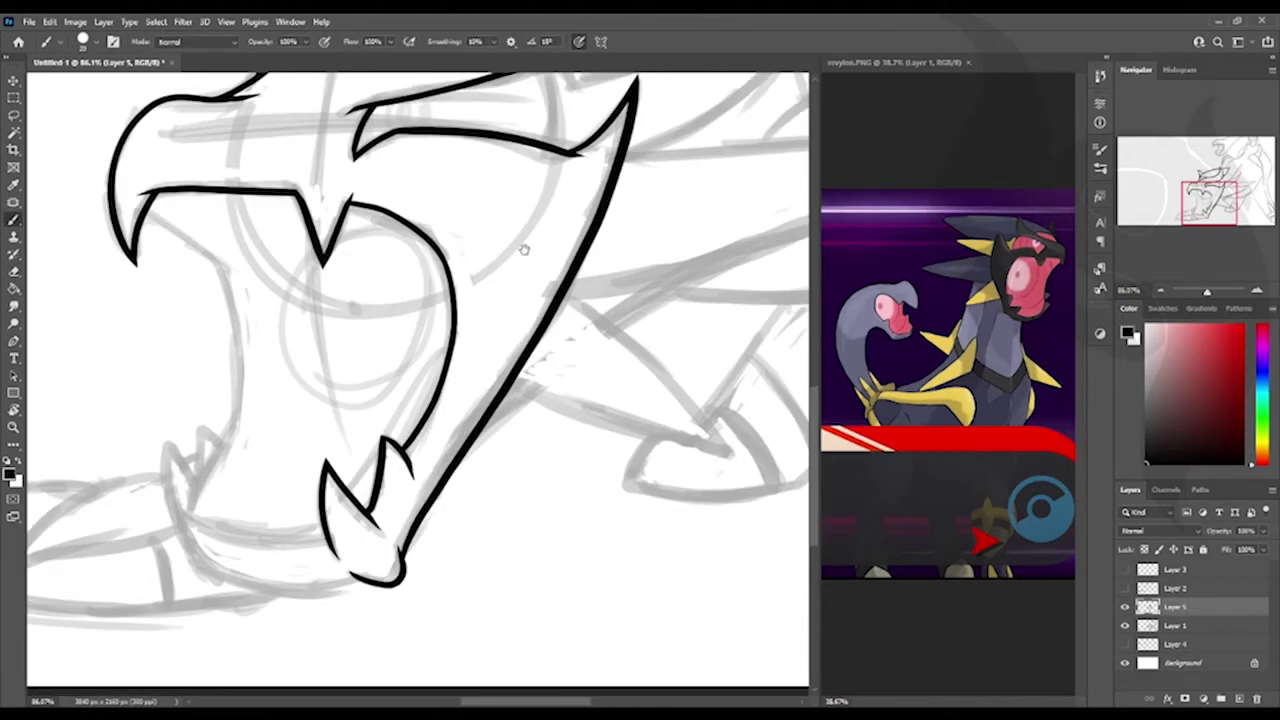
left_click_drag(262, 425, 410, 458)
left_click_drag(236, 335, 478, 492)
left_click_drag(268, 424, 313, 187)
key("ctrl+z")
left_click_drag(220, 118, 272, 420)
key("e")
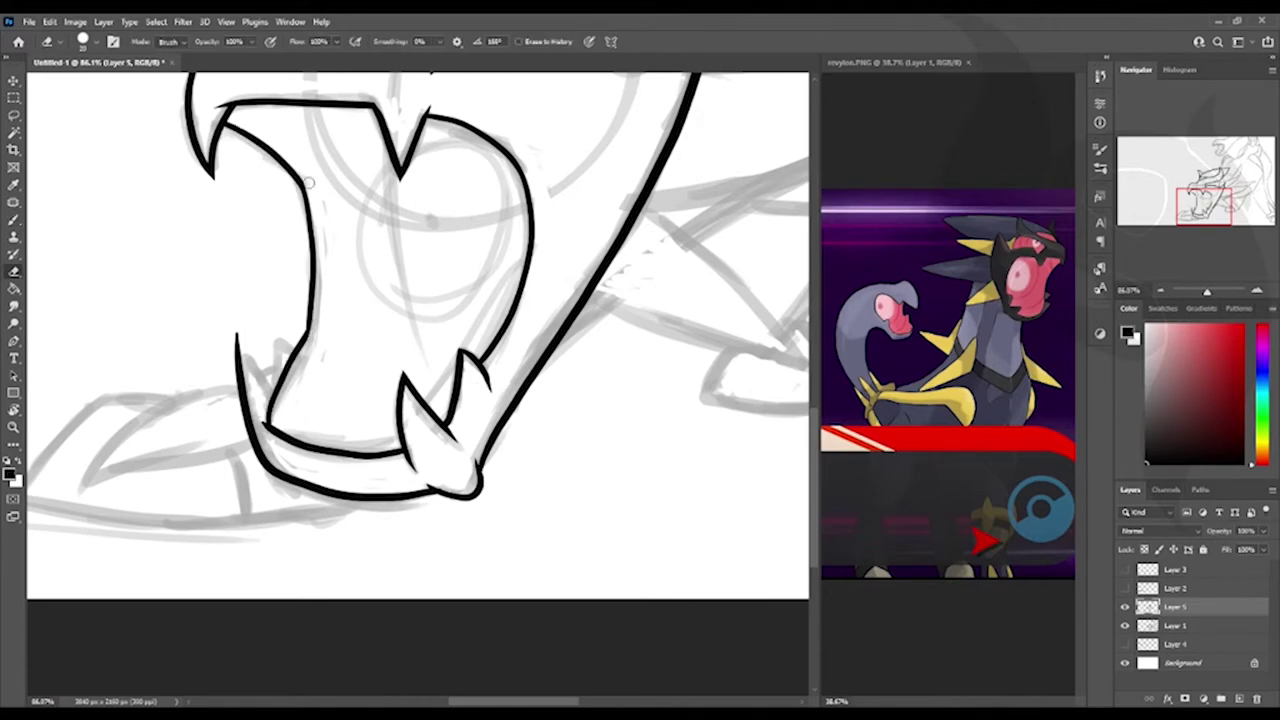
key("b")
- Ink the far lower fangs and the clawed foot behind the jaw, trimming the overshooting ends
scroll(292, 294, "down", 3)
scroll(292, 294, "left", 4)
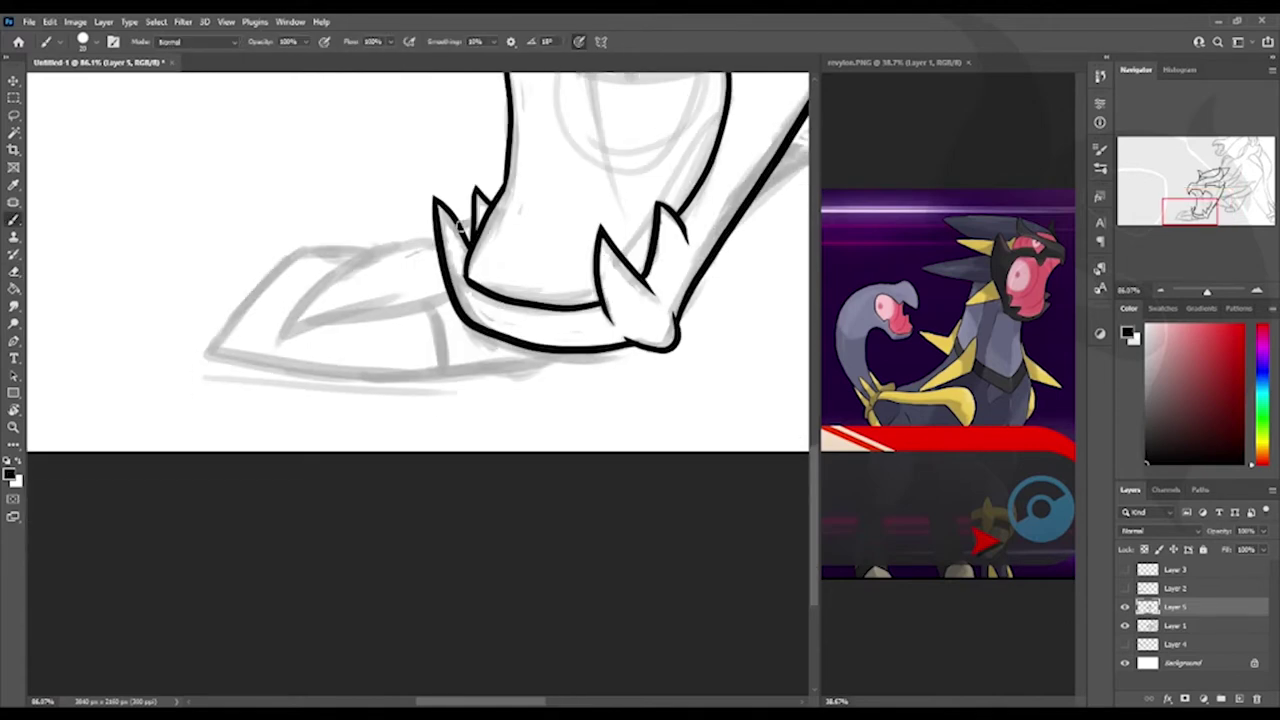
left_click_drag(436, 238, 440, 302)
key("e")
key("b")
mouse_move(200, 364)
left_mouse_down()
mouse_move(555, 350)
mouse_move(378, 250)
left_mouse_up()
left_click_drag(437, 300, 444, 380)
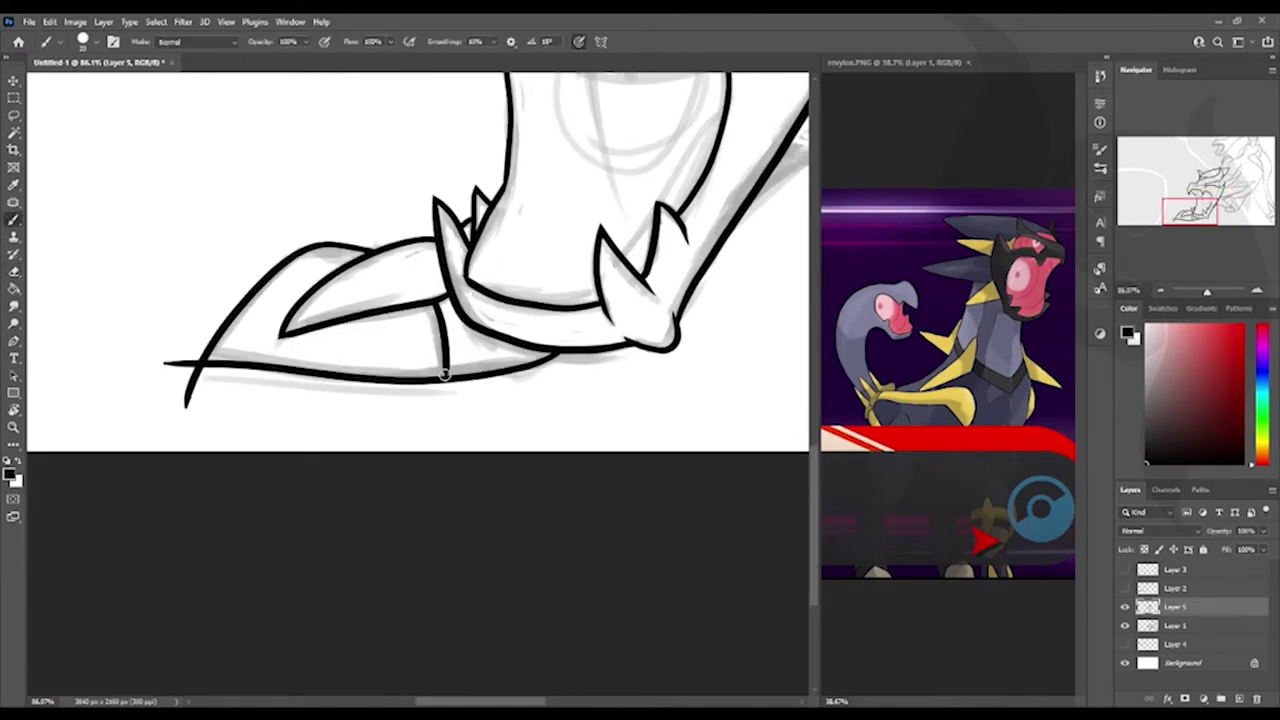
key("e")
left_click_drag(195, 365, 160, 372)
- Ink the large spikes sweeping back from the main head and erase their stray line ends
key("b")
scroll(229, 398, "up", 6)
scroll(229, 398, "right", 8)
left_click_drag(571, 300, 729, 251)
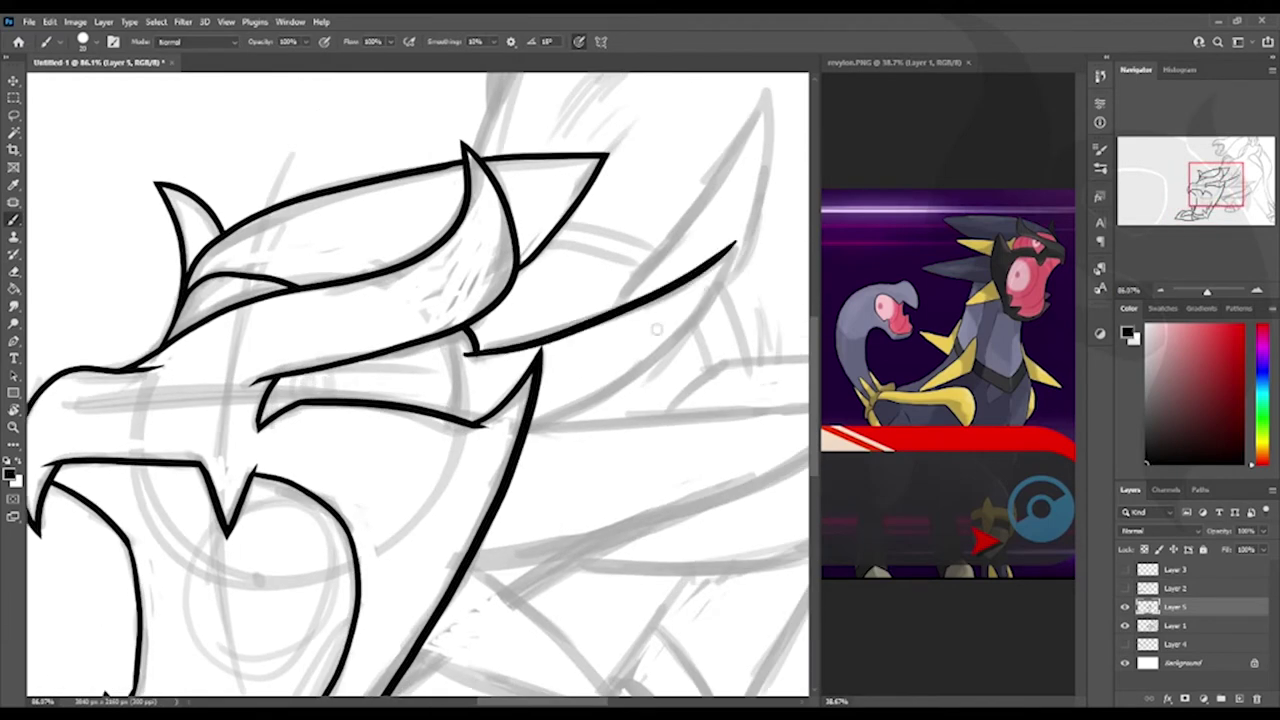
scroll(600, 300, "right", 2)
left_click_drag(360, 360, 738, 346)
left_click_drag(290, 495, 710, 322)
left_click_drag(360, 355, 560, 178)
key("e")
left_click_drag(284, 291, 288, 283)
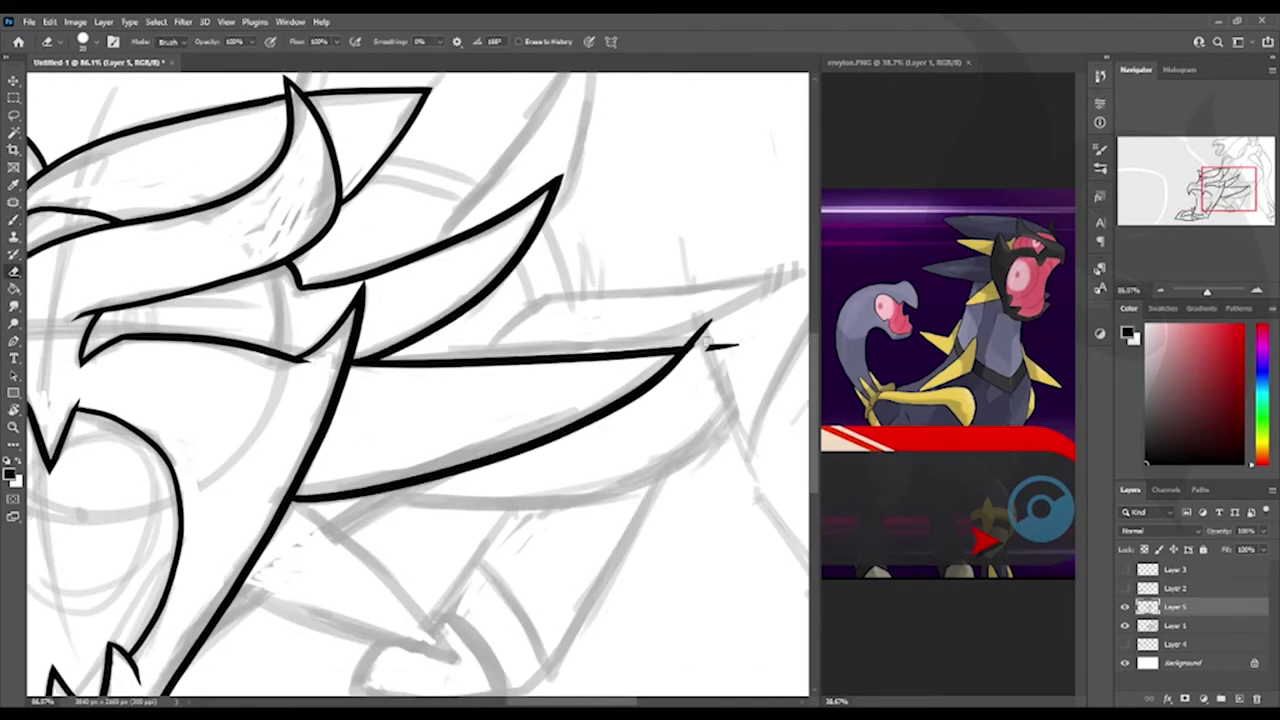
- Ink the pointed spike projecting down and back from the main head's jaw
key("b")
scroll(634, 338, "down", 5)
left_click_drag(320, 188, 505, 350)
left_click_drag(264, 276, 530, 350)
key("e")
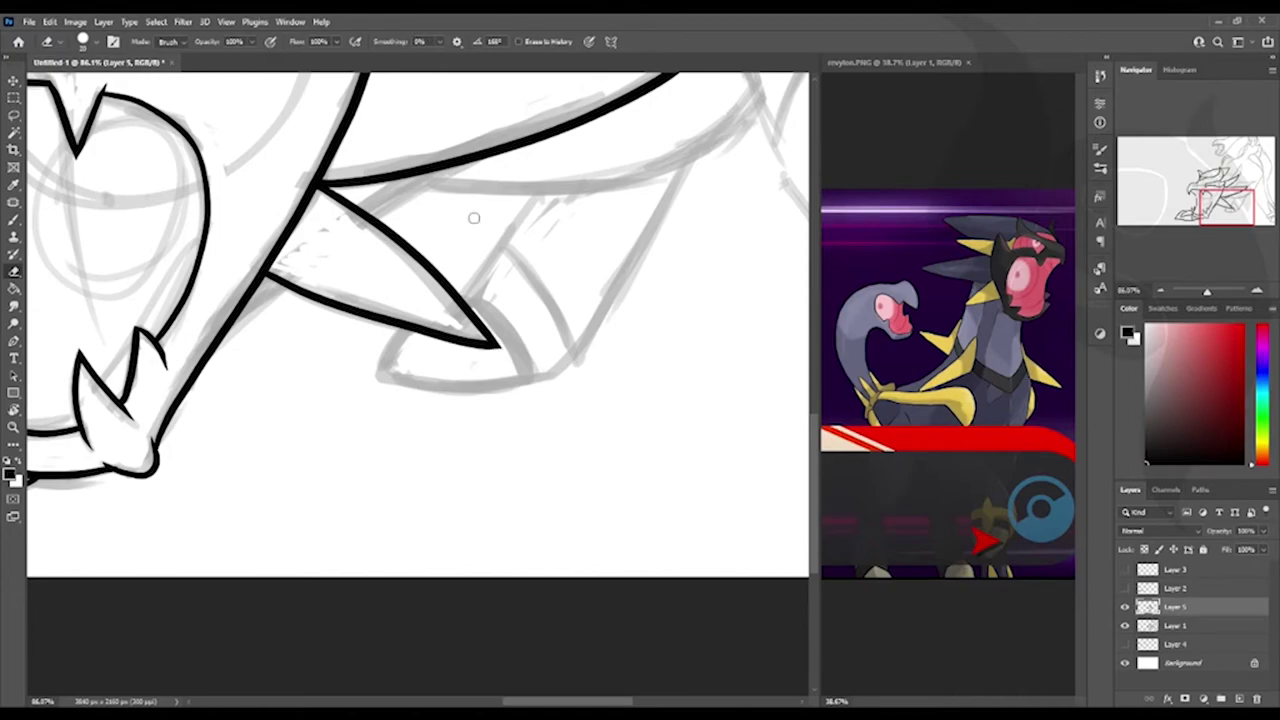
- Ink the remaining neck spikes and the narrow collar bands between them
key("b")
scroll(474, 218, "right", 5)
mouse_move(429, 294)
left_mouse_down()
mouse_move(749, 214)
mouse_move(498, 304)
left_mouse_up()
key("e")
left_click_drag(735, 212, 745, 222)
key("b")
scroll(443, 345, "up", 4)
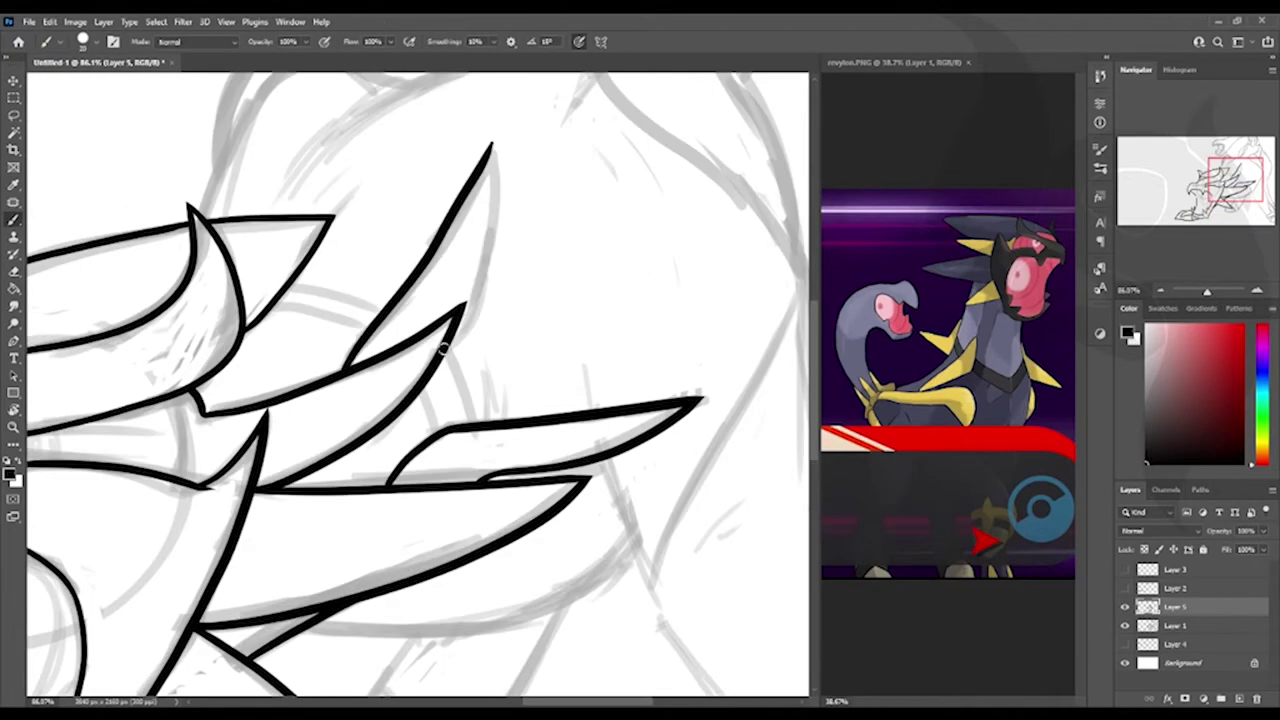
left_click_drag(460, 330, 497, 140)
left_click_drag(283, 289, 360, 305)
scroll(494, 410, "down", 3)
left_click_drag(437, 292, 420, 248)
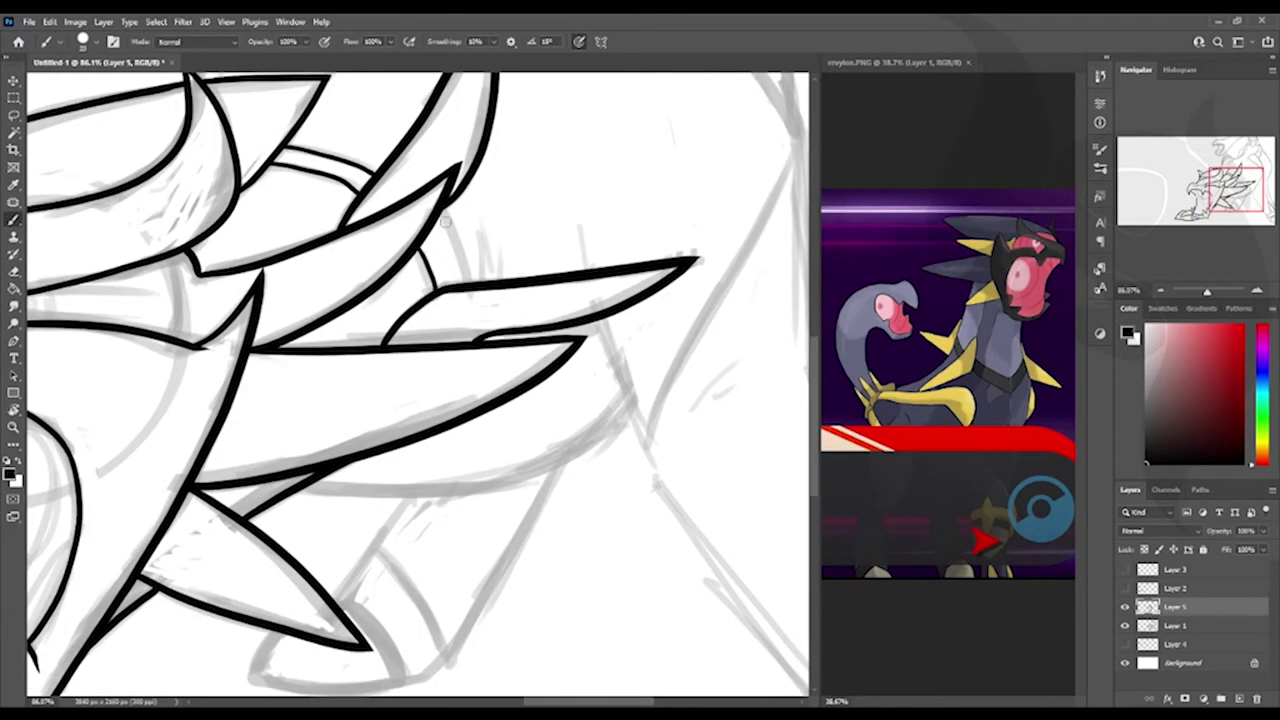
- Ink the near leg's outline and its banded, clawed foot at the canvas's lower-right corner
scroll(494, 300, "right", 3)
scroll(494, 300, "down", 2)
left_click_drag(430, 130, 486, 414)
scroll(520, 526, "right", 3)
scroll(520, 526, "down", 2)
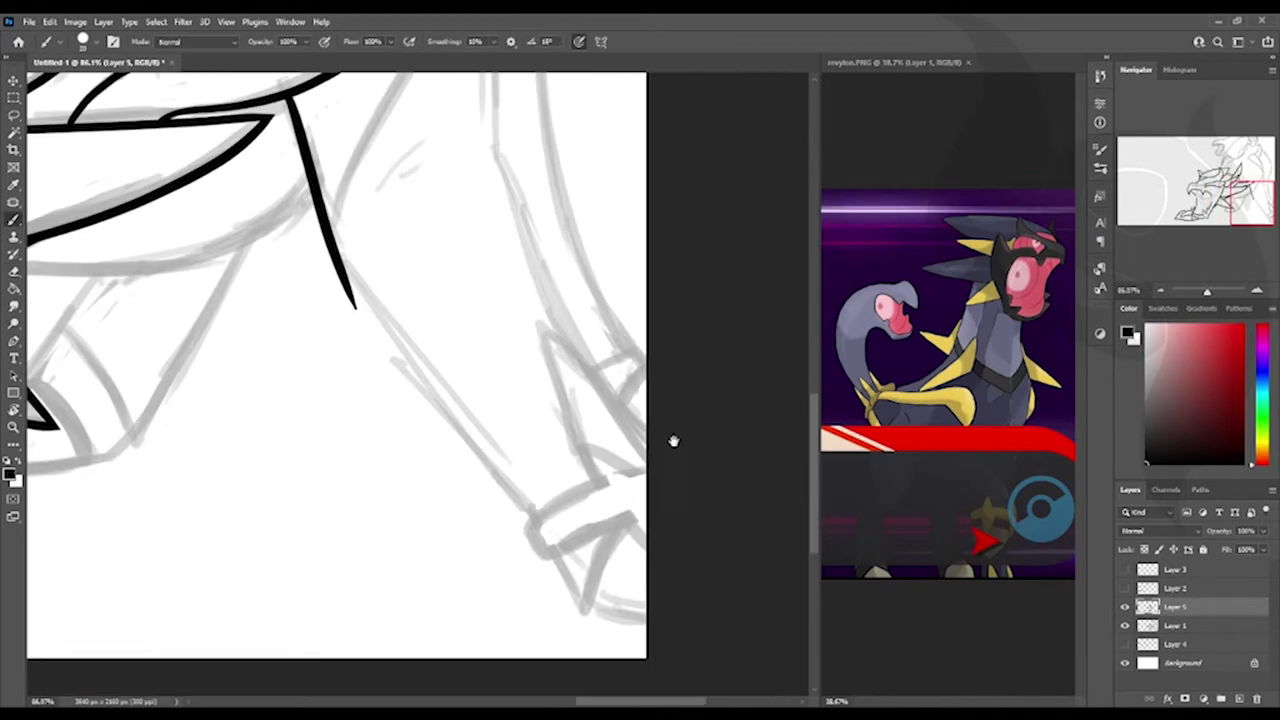
key("e")
mouse_move(640, 535)
left_mouse_down()
mouse_move(646, 491)
mouse_move(528, 548)
mouse_move(558, 546)
mouse_move(646, 628)
left_mouse_up()
key("ctrl+z")
key("b")
left_click_drag(651, 459, 489, 133)
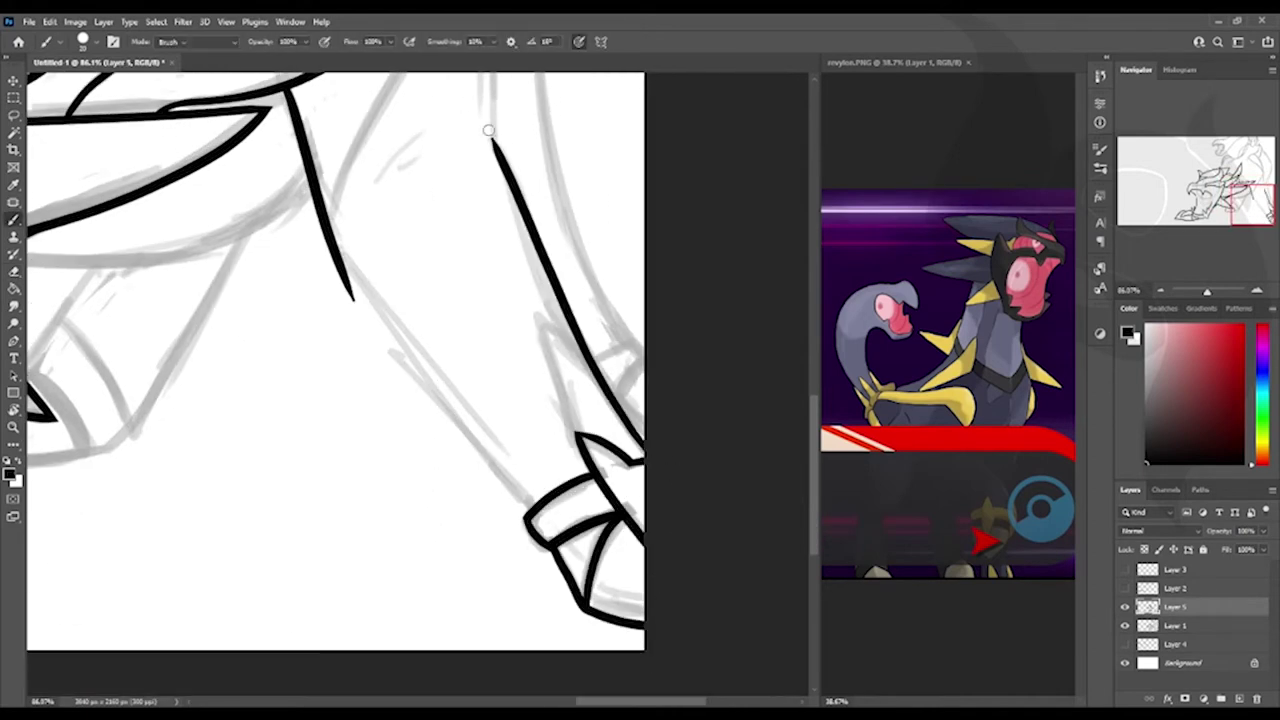
left_click_drag(348, 262, 496, 456)
- Ink the rounded, tapering shoulder plate and extend the near leg's rear contour up to it
scroll(374, 194, "up", 10)
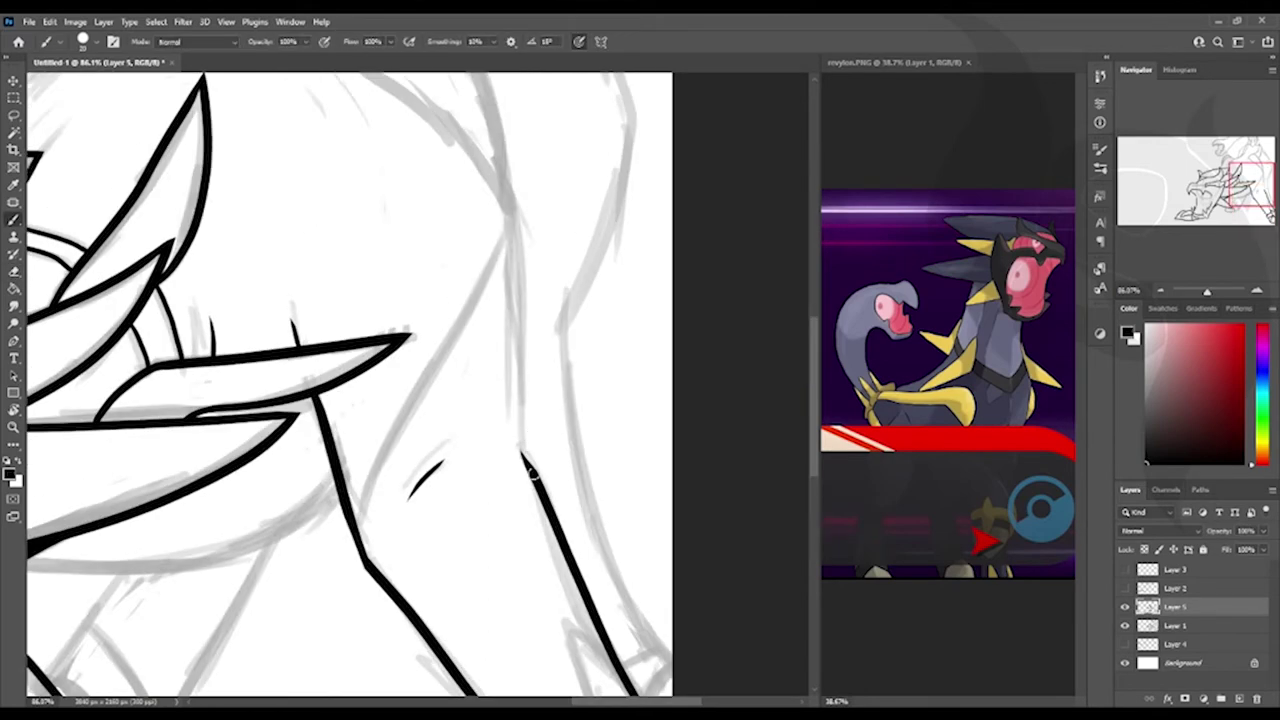
left_click_drag(344, 254, 548, 350)
left_click_drag(553, 440, 434, 318)
left_click_drag(346, 238, 436, 320)
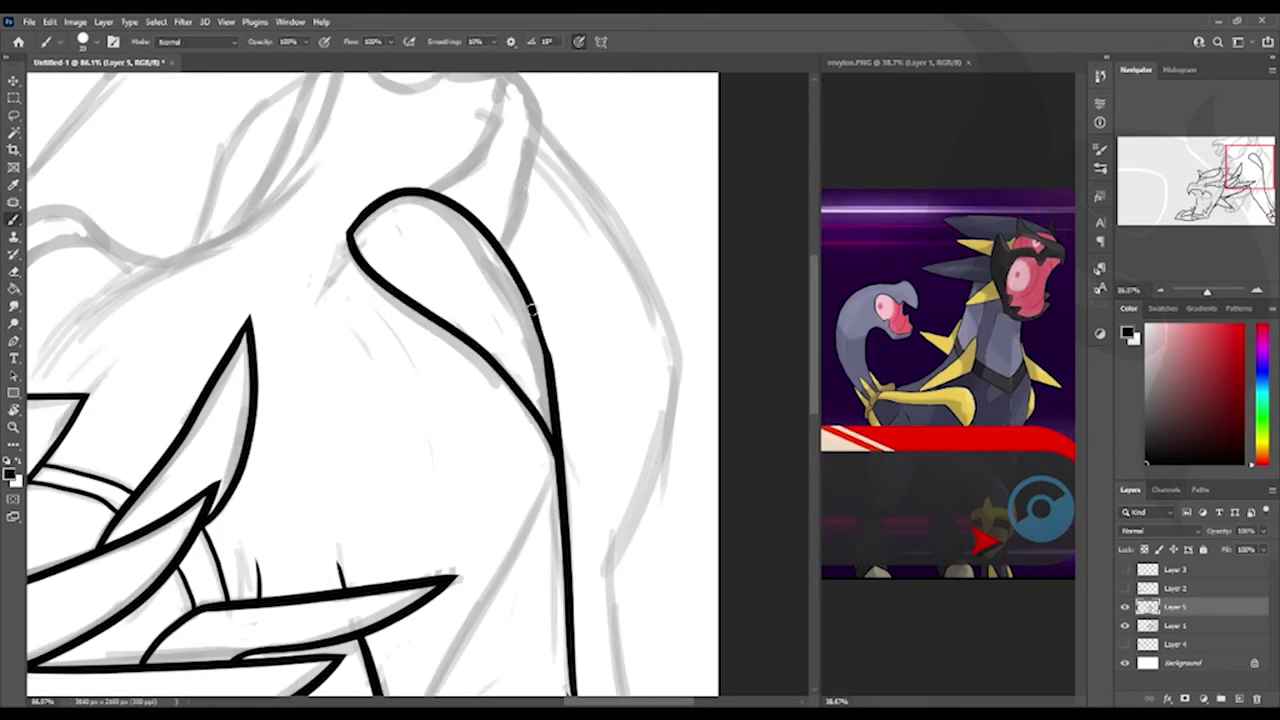
- Ink the band behind the shoulder plate and the claw-like collar at the second neck's base
scroll(520, 480, "up", 8)
mouse_move(418, 385)
left_mouse_down()
mouse_move(482, 305)
mouse_move(490, 440)
left_mouse_up()
mouse_move(441, 152)
left_mouse_down()
mouse_move(438, 270)
mouse_move(388, 268)
left_mouse_up()
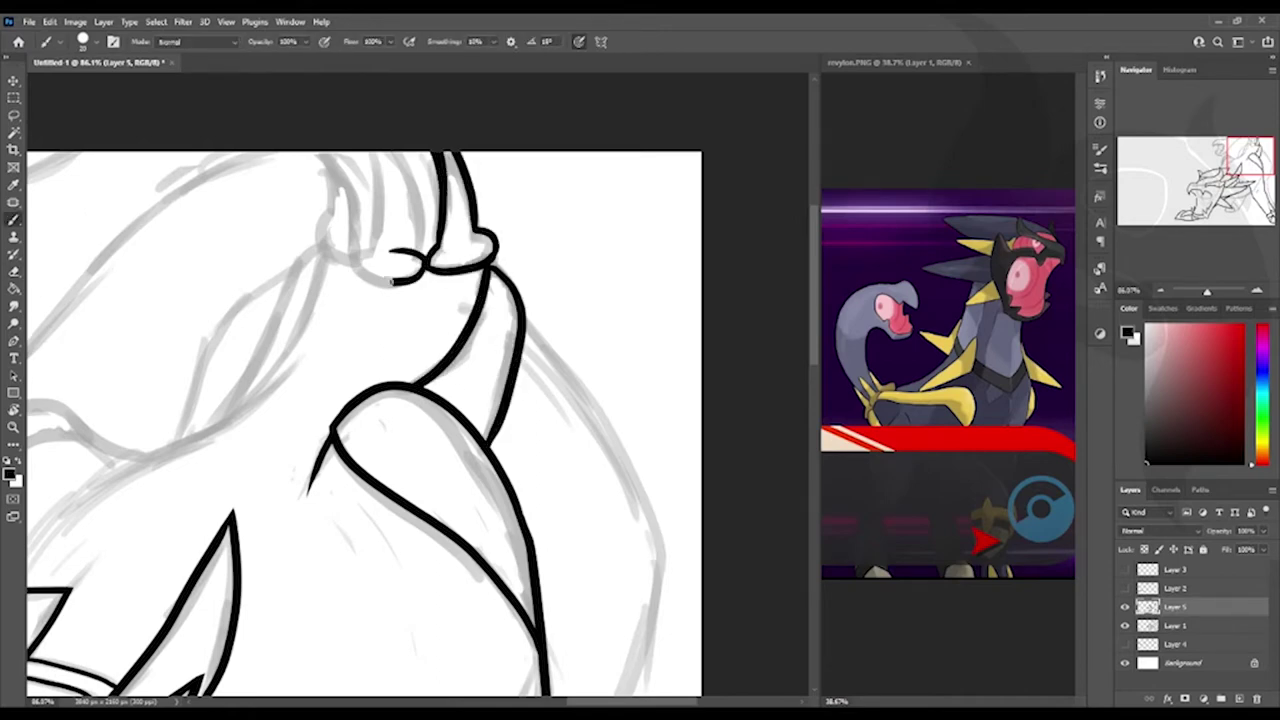
left_click_drag(410, 165, 362, 262)
left_click_drag(372, 152, 354, 262)
key("e")
key("b")
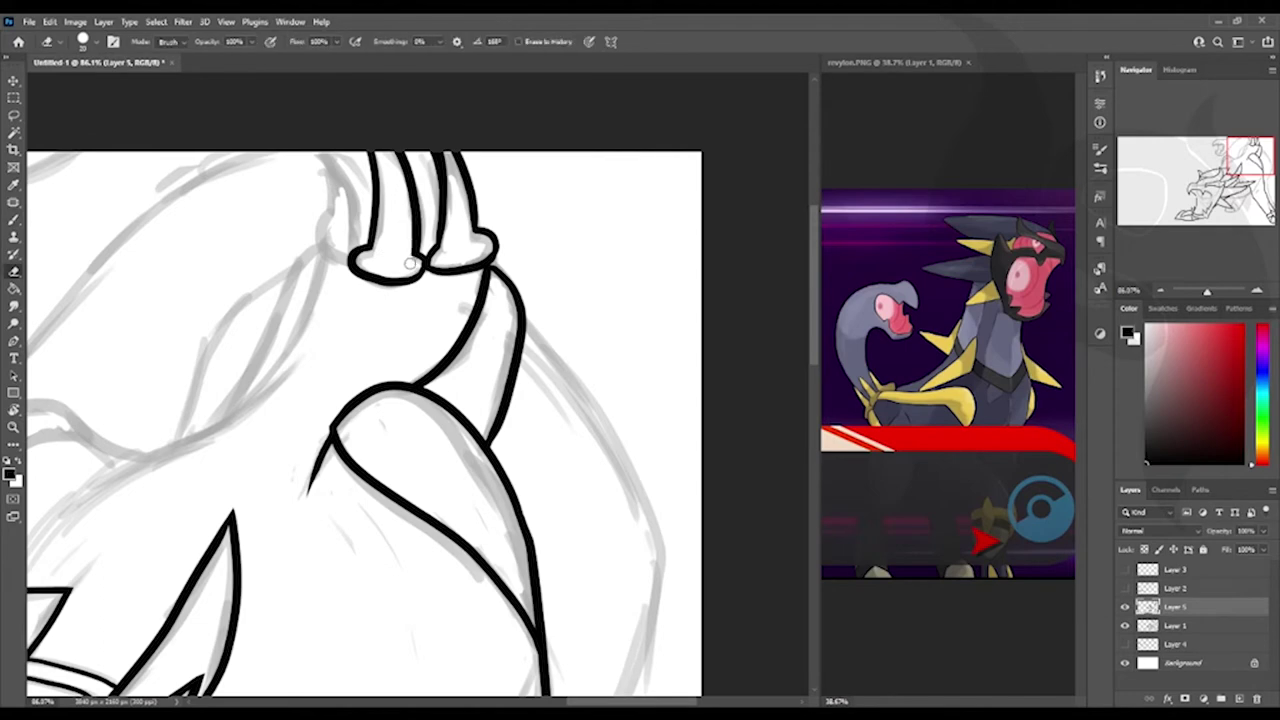
- Ink the second head's beak, open mouth, fangs and neck outline, cleaning up the overshooting ends
mouse_move(323, 152)
left_mouse_down()
mouse_move(356, 252)
mouse_move(650, 275)
left_mouse_up()
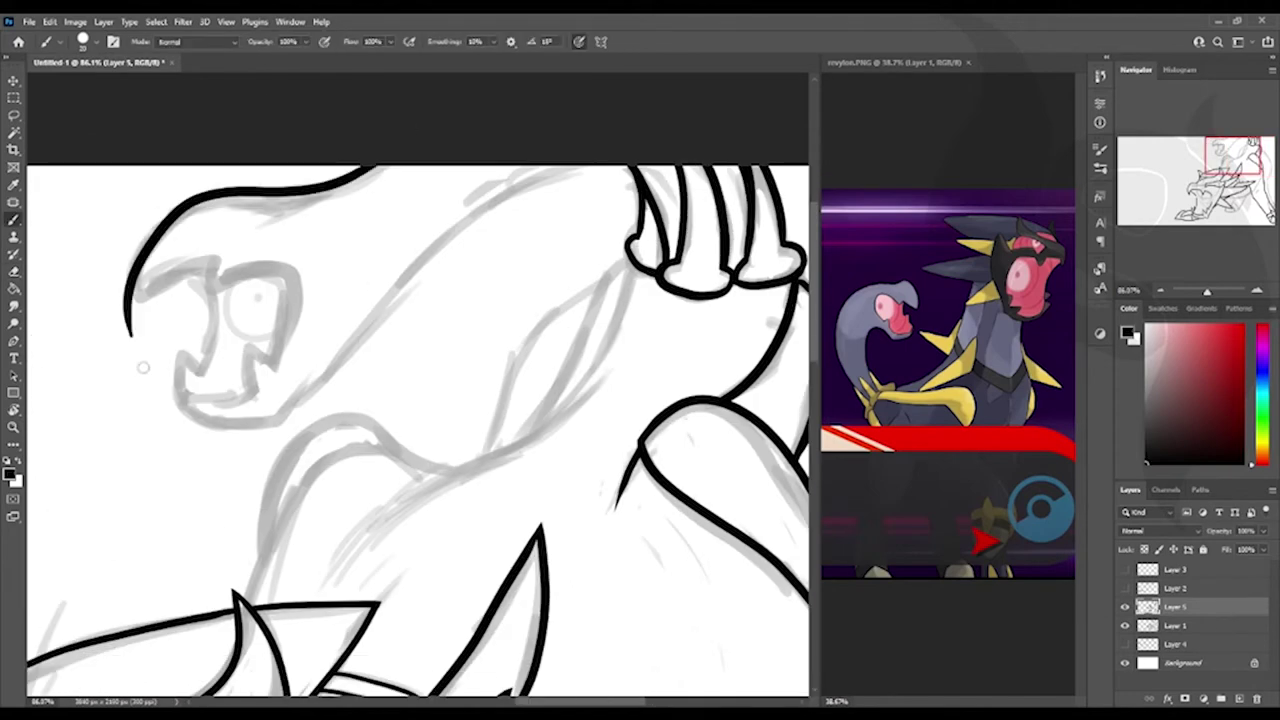
left_click_drag(120, 305, 222, 258)
left_click_drag(222, 262, 285, 362)
mouse_move(242, 335)
left_mouse_down()
mouse_move(258, 400)
mouse_move(292, 366)
mouse_move(176, 398)
left_mouse_up()
key("e")
left_click_drag(545, 168, 242, 455)
left_click_drag(176, 340, 250, 425)
left_click_drag(212, 270, 200, 372)
key("e")
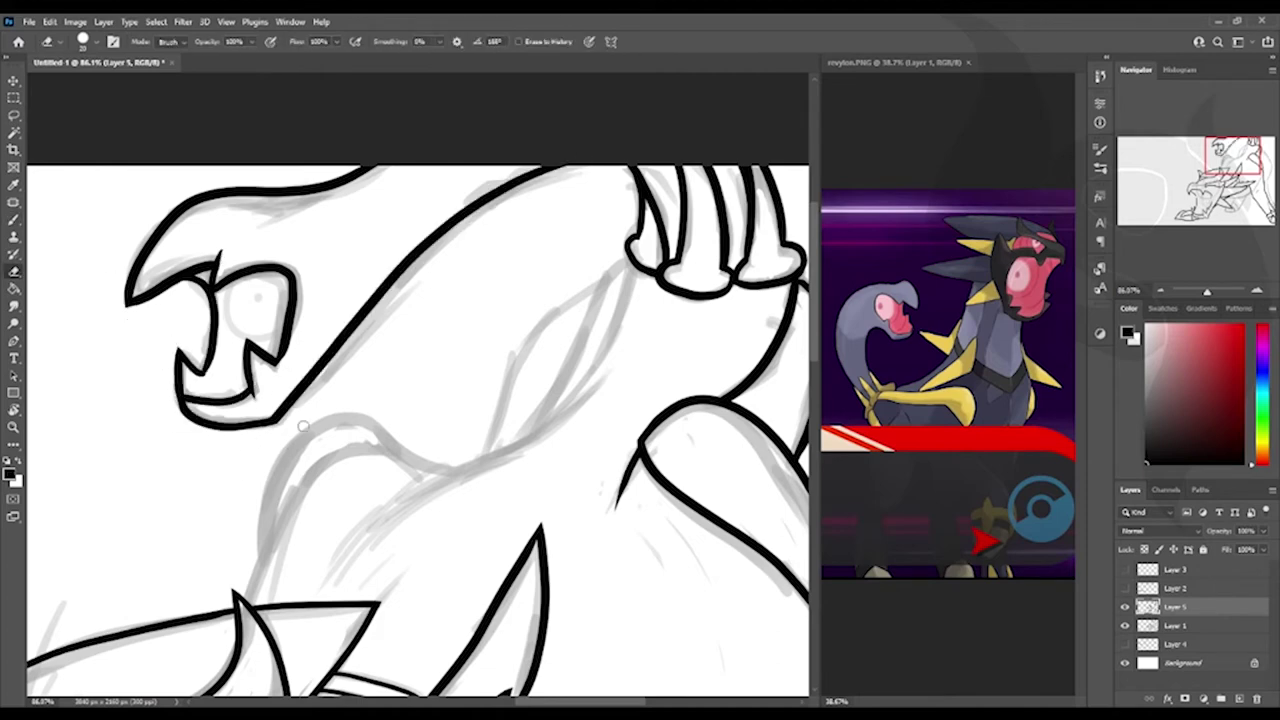
- Ink the arched far shoulder and the narrow fins beneath the second neck
key("b")
left_click_drag(503, 449, 423, 243)
mouse_move(338, 262)
left_mouse_down()
mouse_move(183, 365)
mouse_move(430, 510)
left_mouse_up()
- Ink the body's rear contour, the remaining leg lines and the foot beneath the neck spikes
left_click_drag(716, 450, 430, 450)
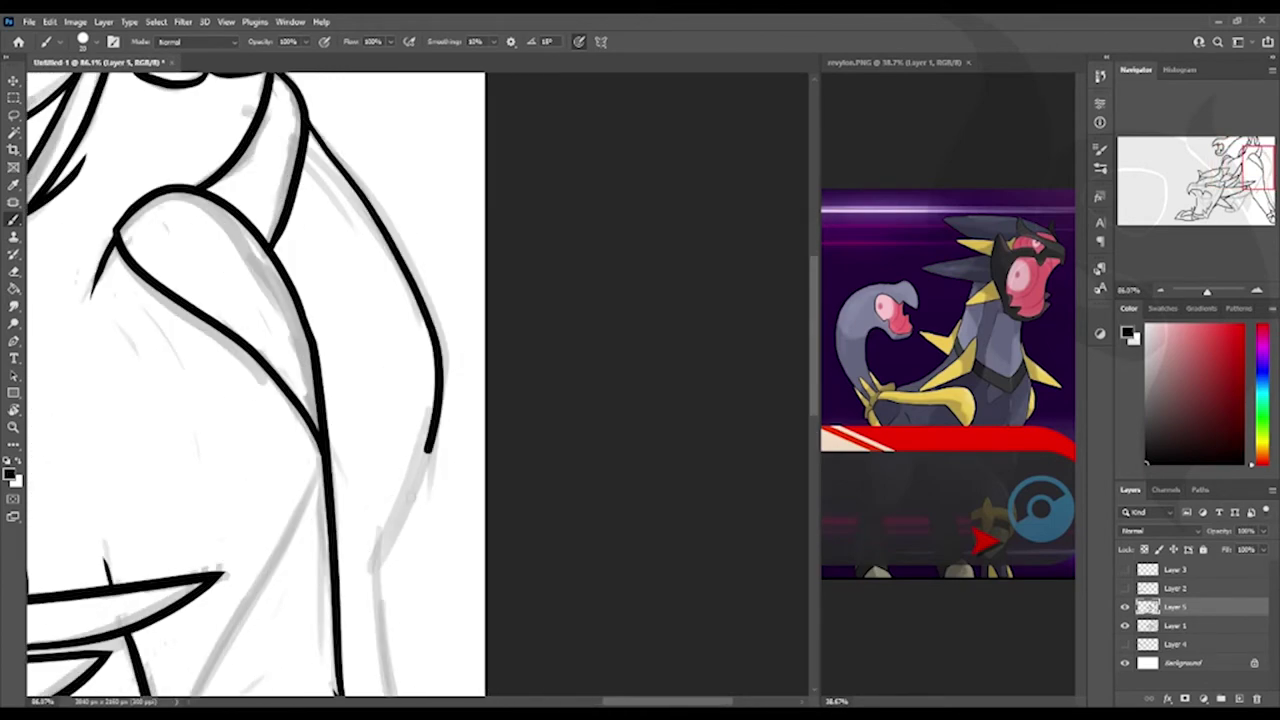
mouse_move(425, 690)
left_mouse_down()
mouse_move(317, 335)
mouse_move(243, 197)
mouse_move(227, 303)
mouse_move(257, 453)
mouse_move(565, 520)
left_mouse_up()
key("e")
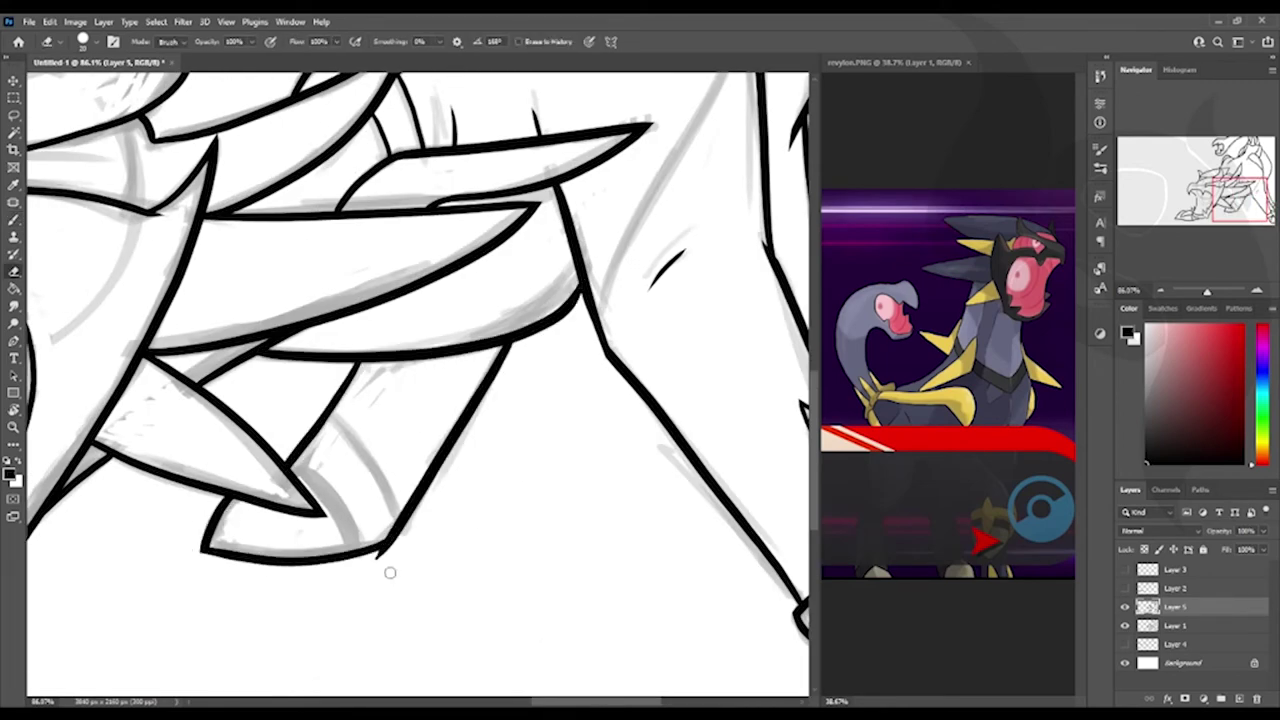
key("b")
scroll(390, 572, "up", 5)
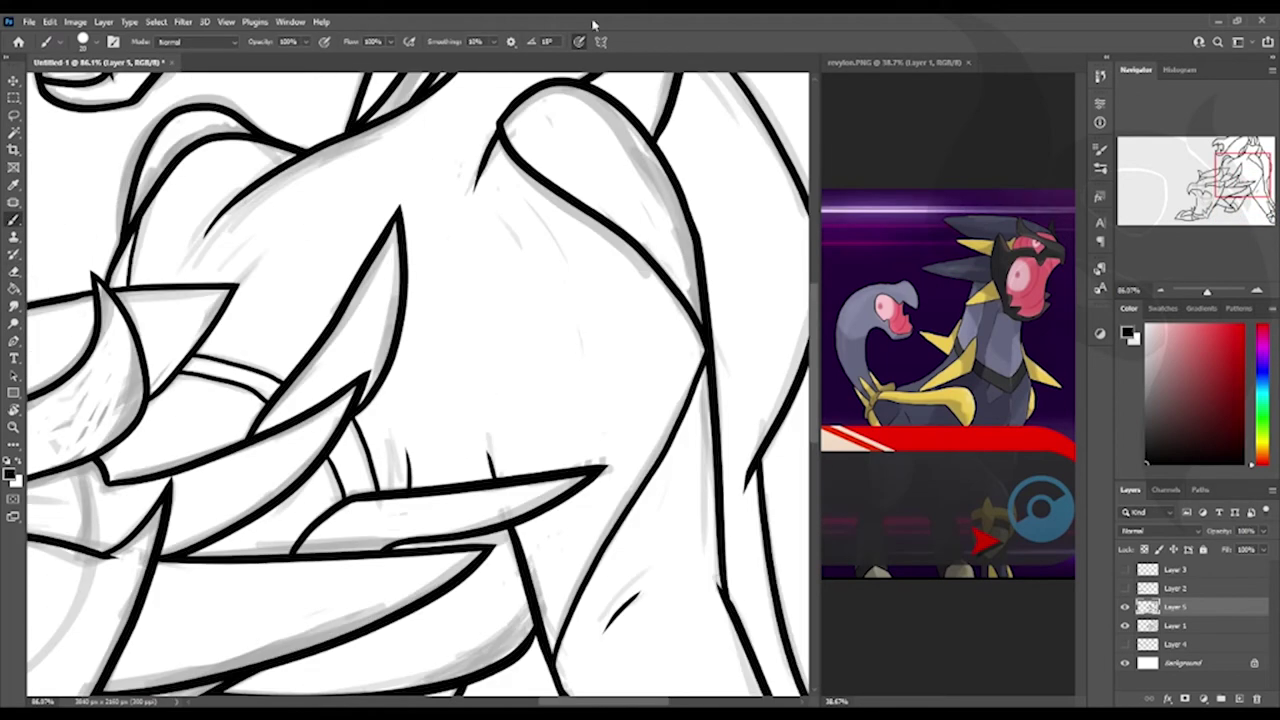
- Sample crimson from the reference and outline the main head's iris, pupil and rear eye edge on a new layer beneath the ink
scroll(420, 390, "down", 8)
scroll(420, 390, "left", 8)
key("i")
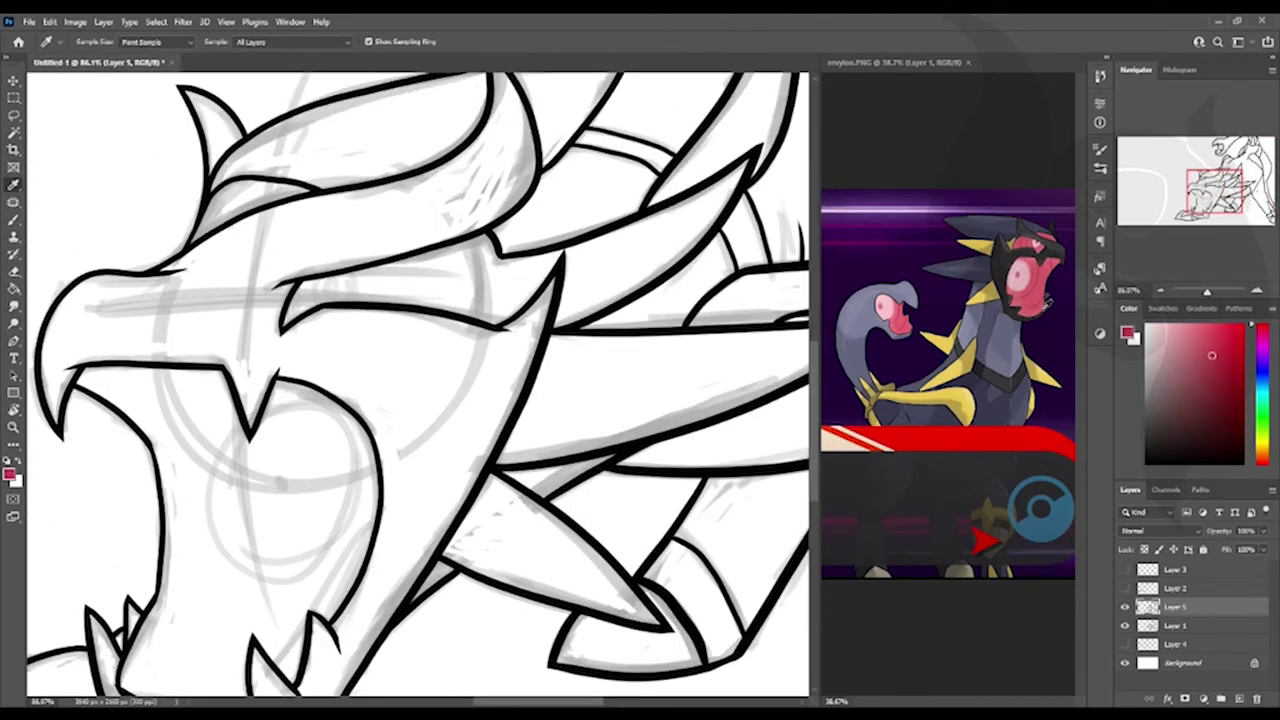
key("ctrl+shift+alt+n")
key("b")
left_click_drag(466, 220, 478, 330)
key("e")
key("b")
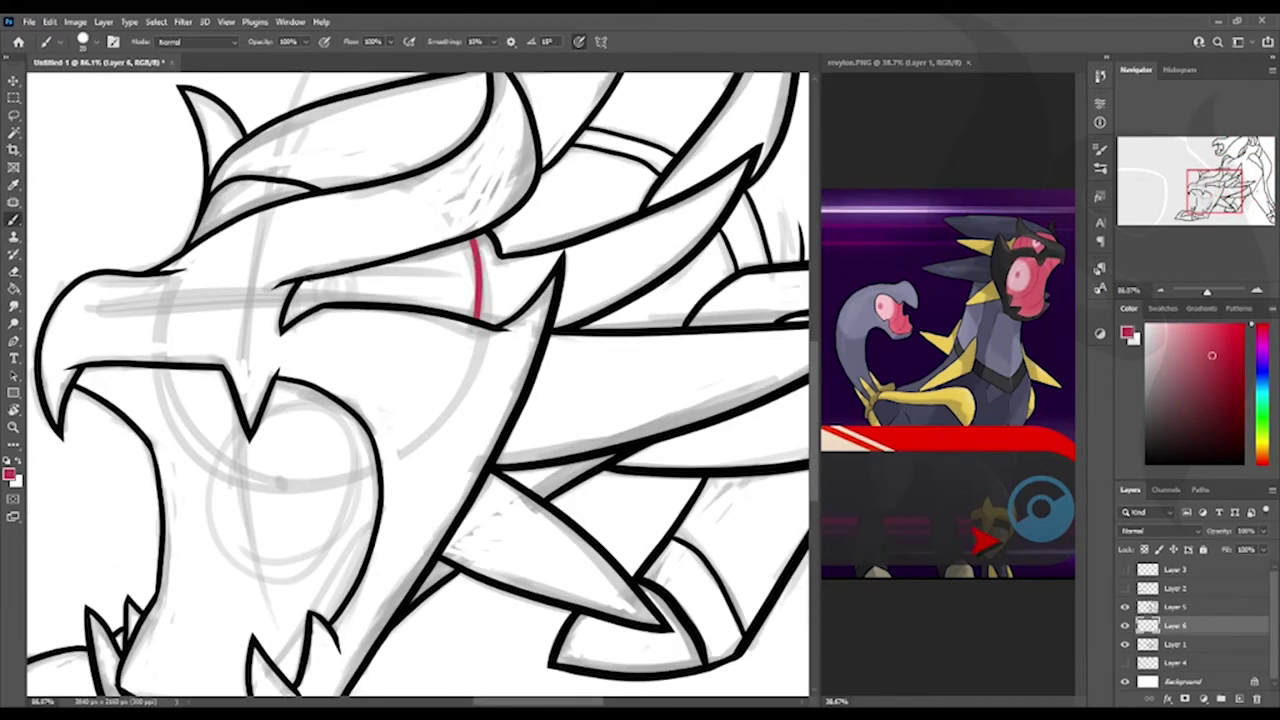
key("e")
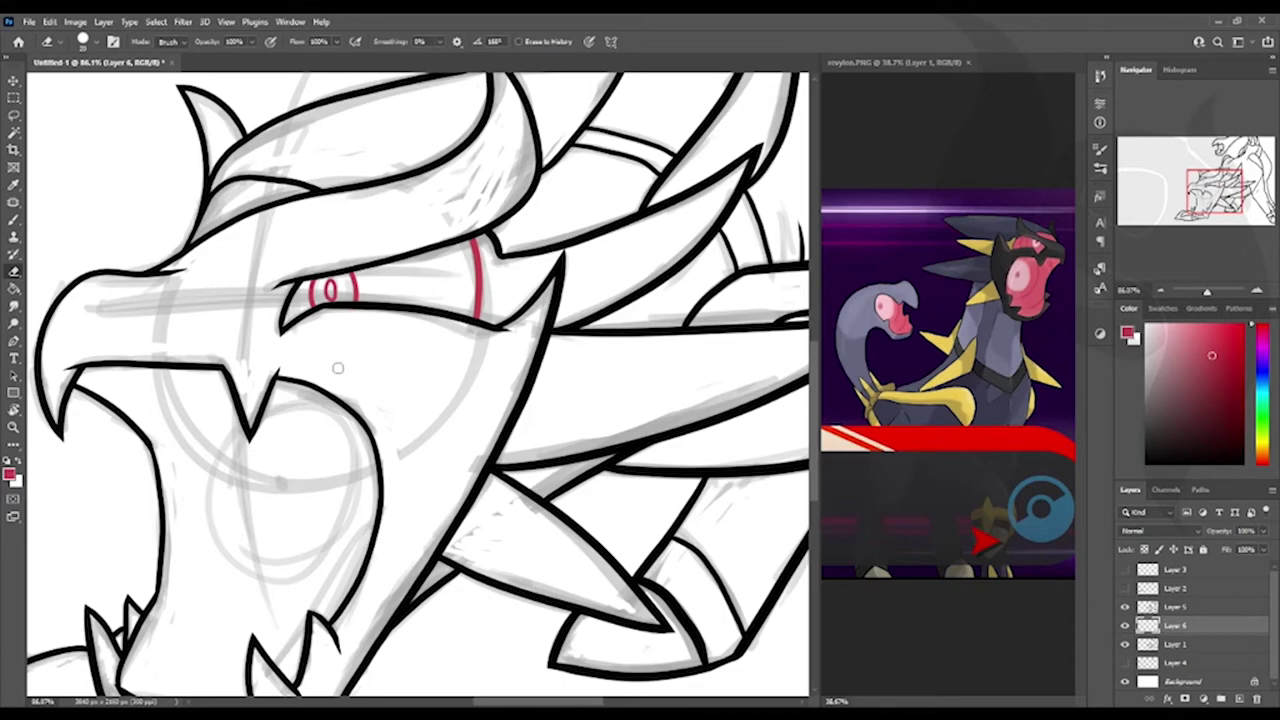
key("b")
- Hide the creature sketch, group the line-art layers, and add a second group with a new layer beneath them
left_click(1124, 644)
key("ctrl+g")
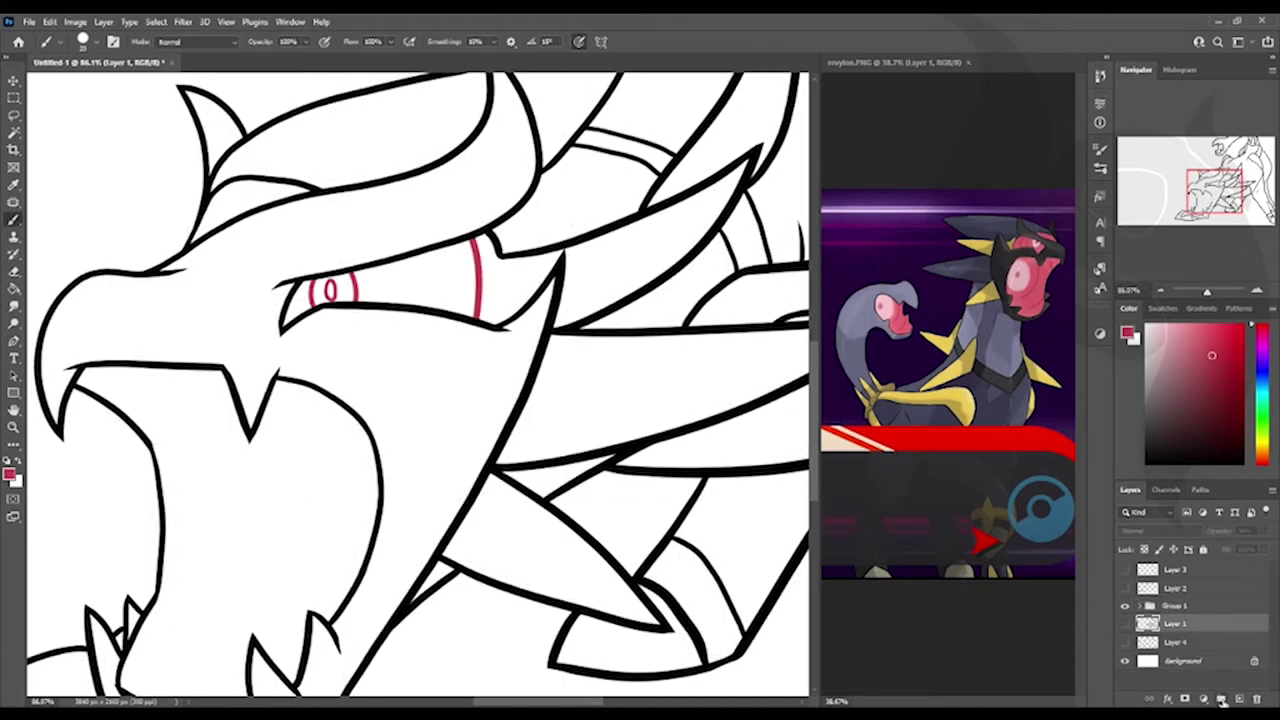
left_click(1222, 702)
key("ctrl+g")
- Select the main head's mask, collar bands and near leg, and fill them with dark grey sampled from the reference
scroll(400, 380, "down", 5)
scroll(400, 380, "up", 3)
key("w")
left_click(255, 378)
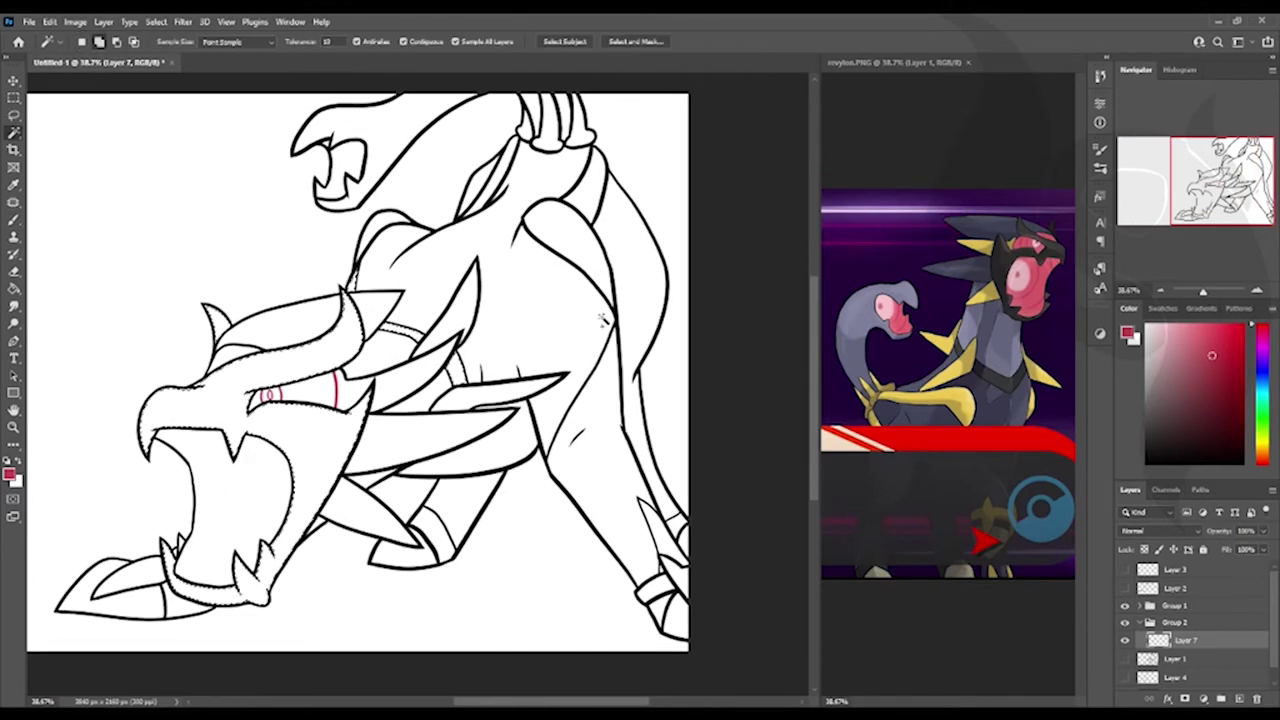
left_click(638, 420, "shift")
key("i")
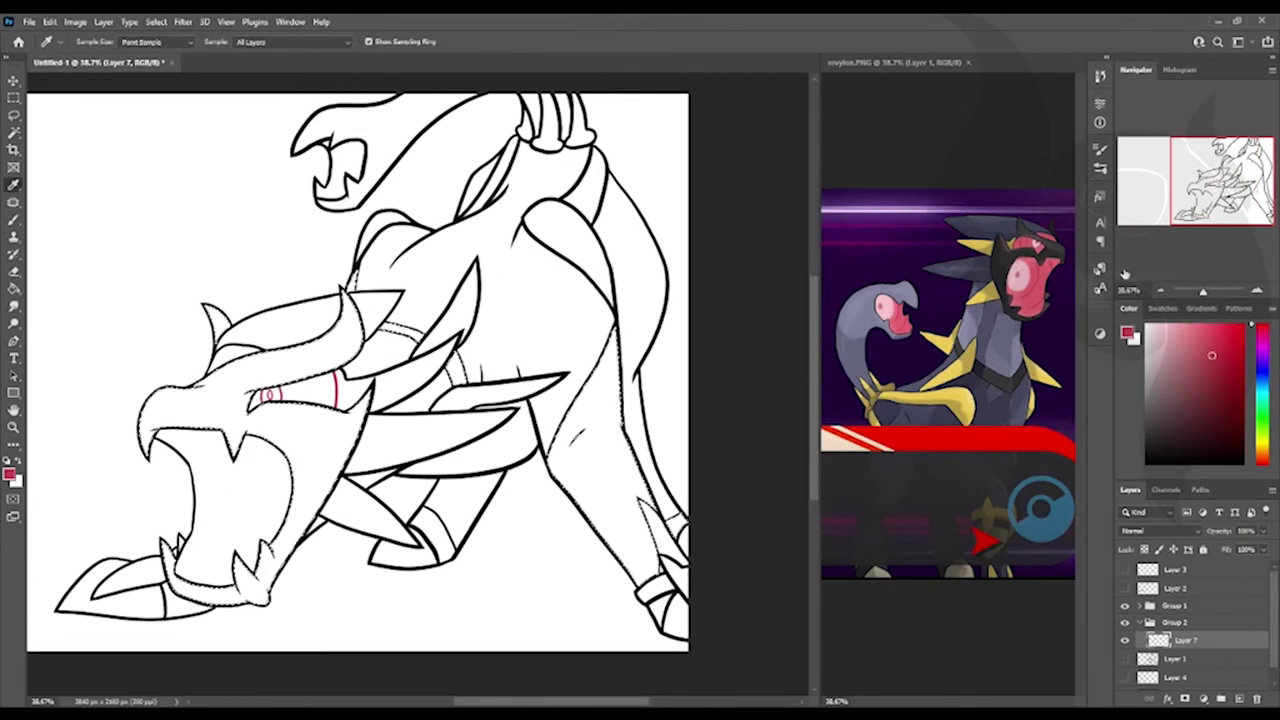
left_click(330, 372)
key("g")
key("alt+BackSpace")
key("ctrl+d")
- On a new layer below the dark grey, select the crest, neck and body areas and fill them with dark navy
key("ctrl+shift+alt+n")
key("w")
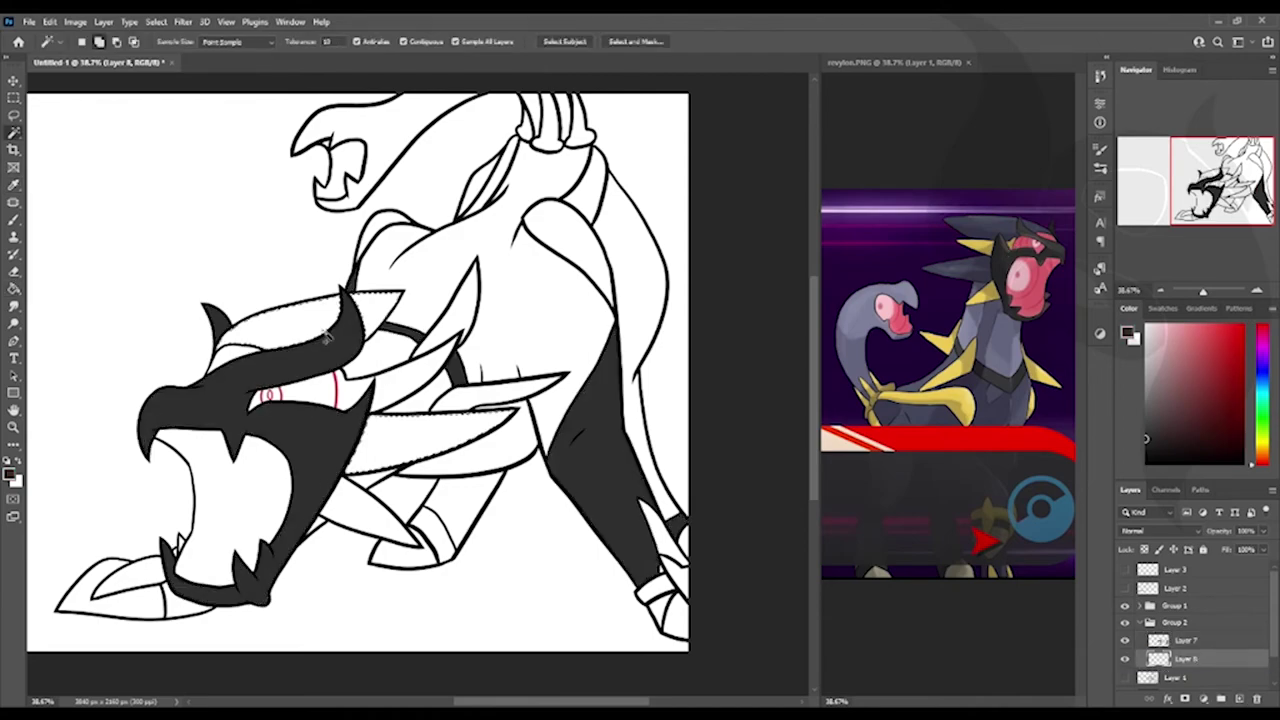
left_click(370, 440)
left_click(500, 415, "shift")
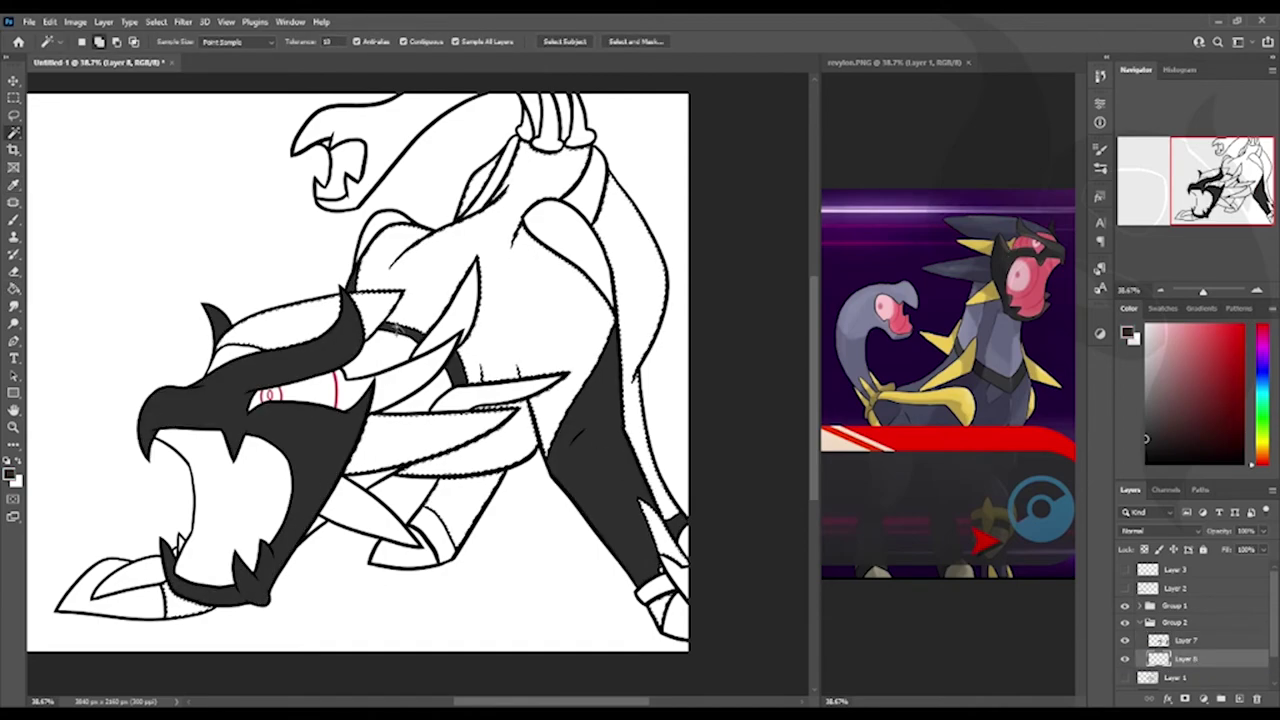
left_click(450, 220, "shift")
key("g")
left_click(393, 393)
key("ctrl+d")
key("ctrl+shift+alt+n")
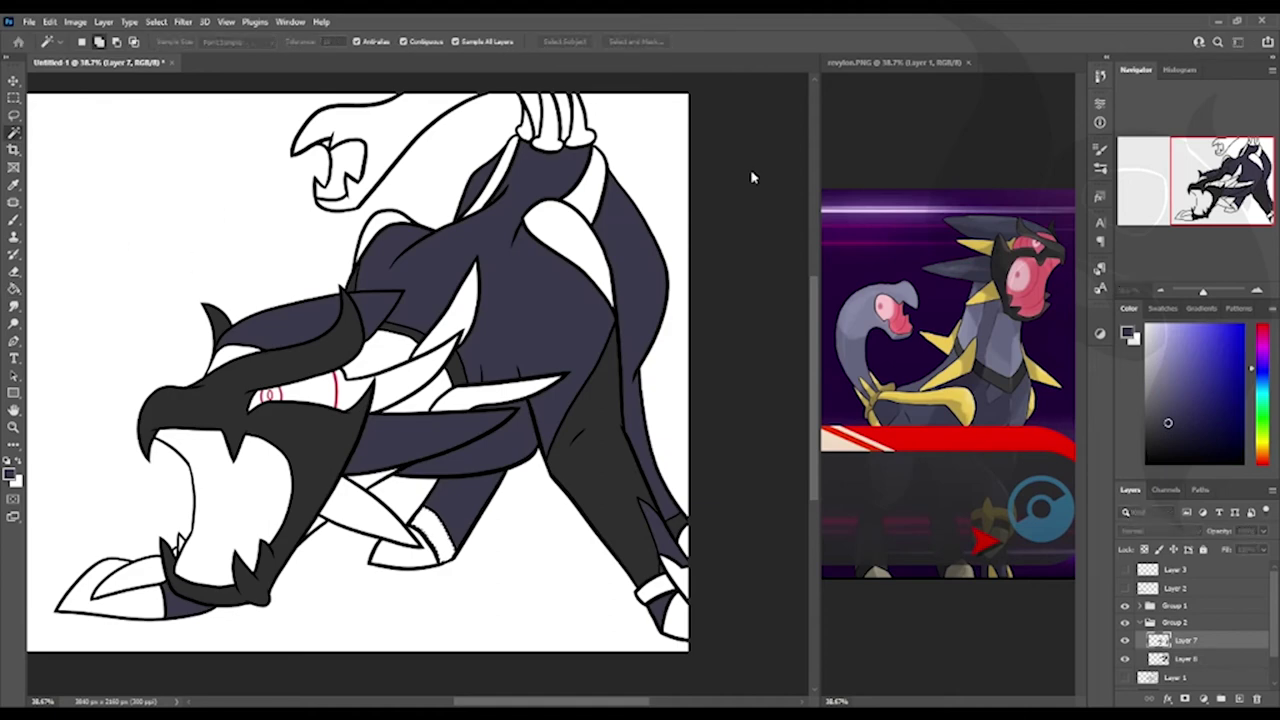
- Fill the far leg's ankle band dark grey, and fill the second head and lower neck areas with slate purple sampled from the reference
key("d")
left_click(435, 525)
key("w")
left_click(366, 482)
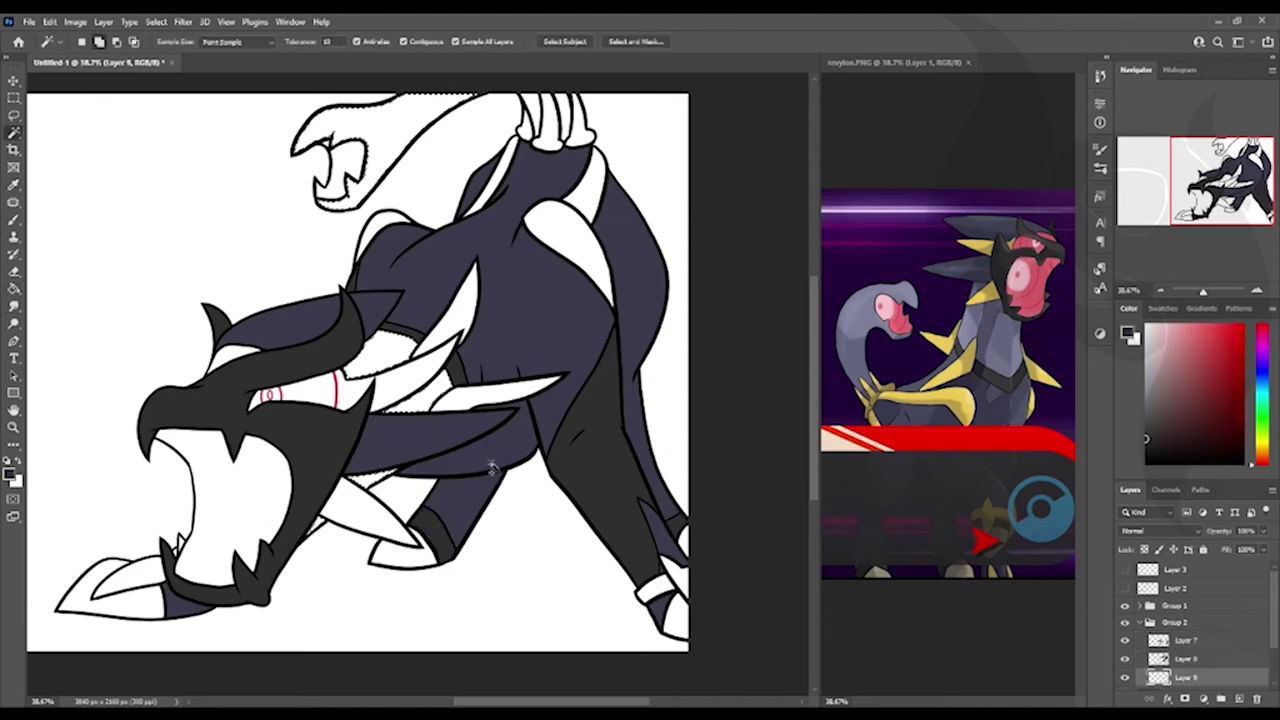
key("i")
left_click(870, 330)
key("g")
left_click(323, 346)
key("ctrl+d")
- On a new layer beneath the slate purple, select all the spikes and claw bands and fill them with yellow sampled from the reference
key("ctrl+shift+alt+n")
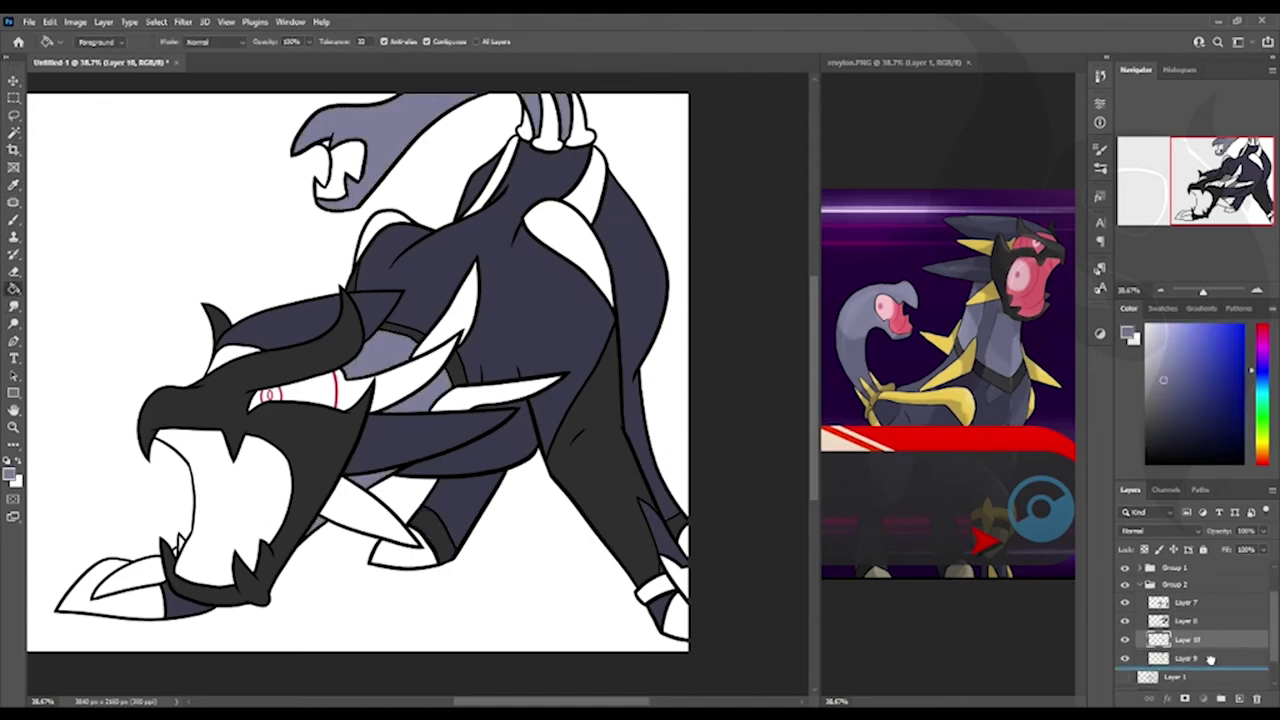
left_click_drag(1210, 660, 1210, 664)
key("w")
left_click(492, 402)
left_click(660, 585, "shift")
left_click(560, 215, "shift")
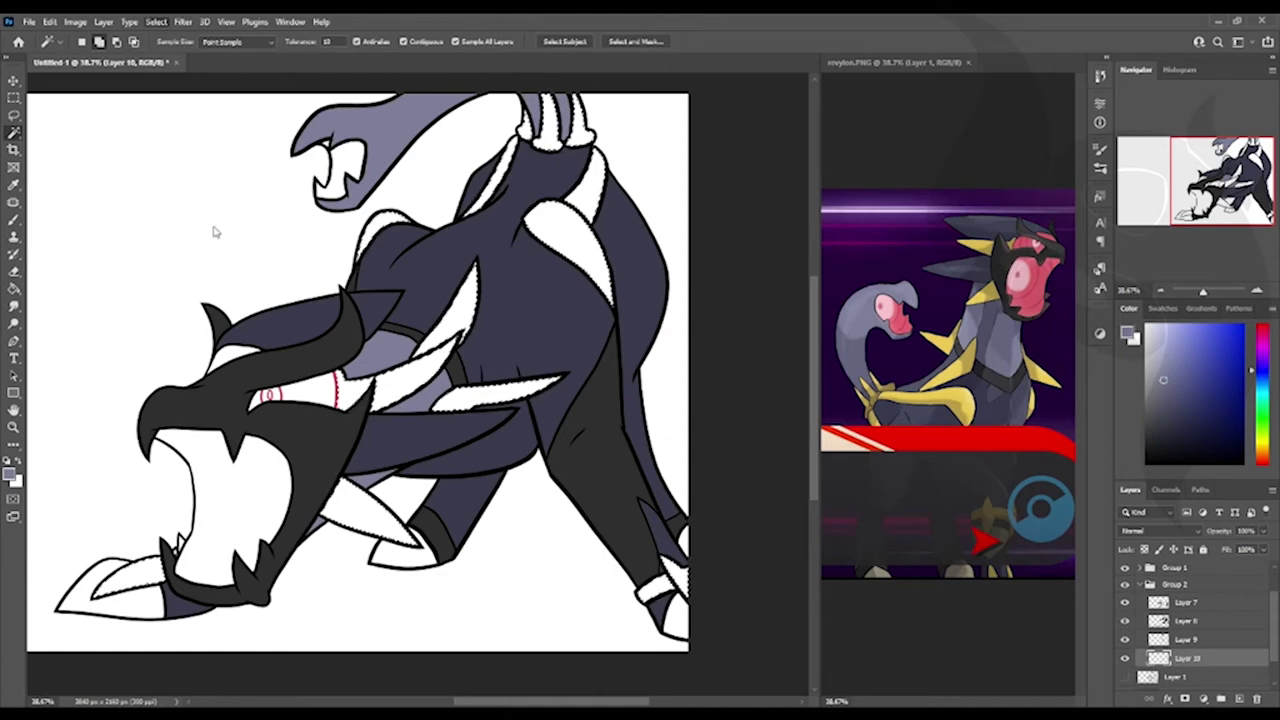
key("g")
left_click(975, 245, "alt")
left_click(560, 230)
- On a new layer beneath the yellow, select both mouths and the main head's eye areas and fill them with pinkish red
left_click(1150, 600)
key("d")
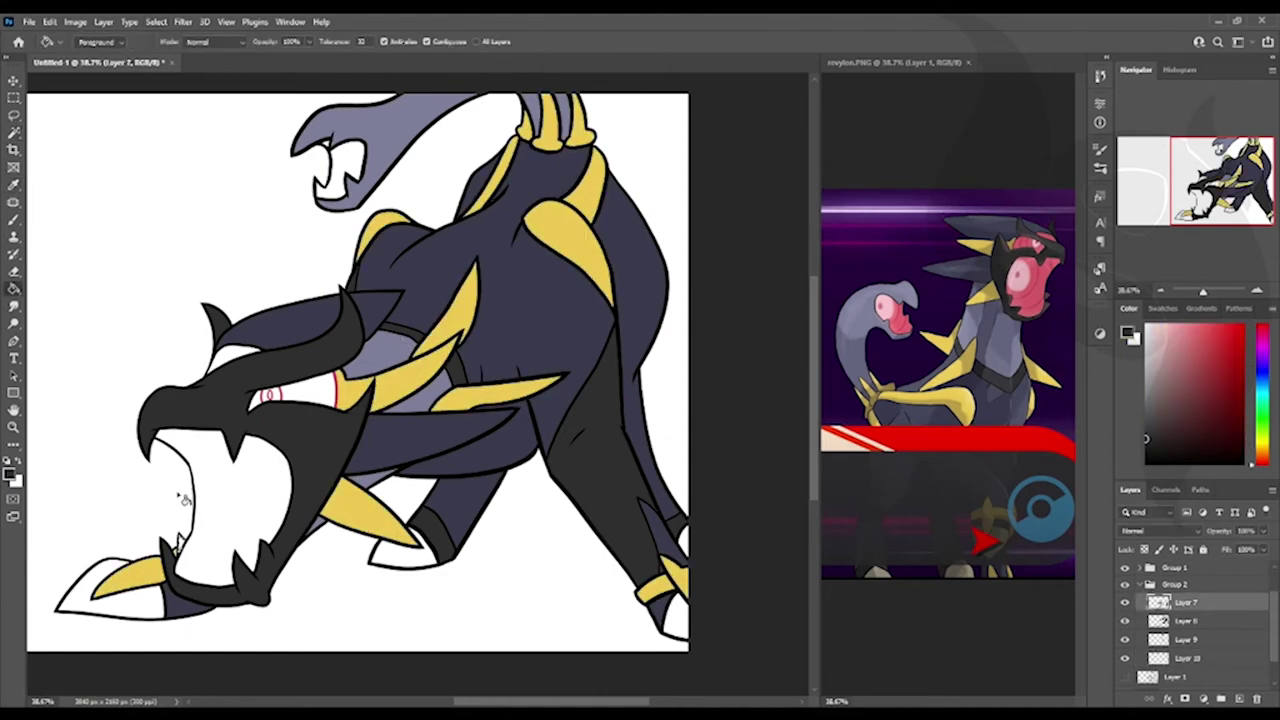
key("ctrl+shift+alt+n")
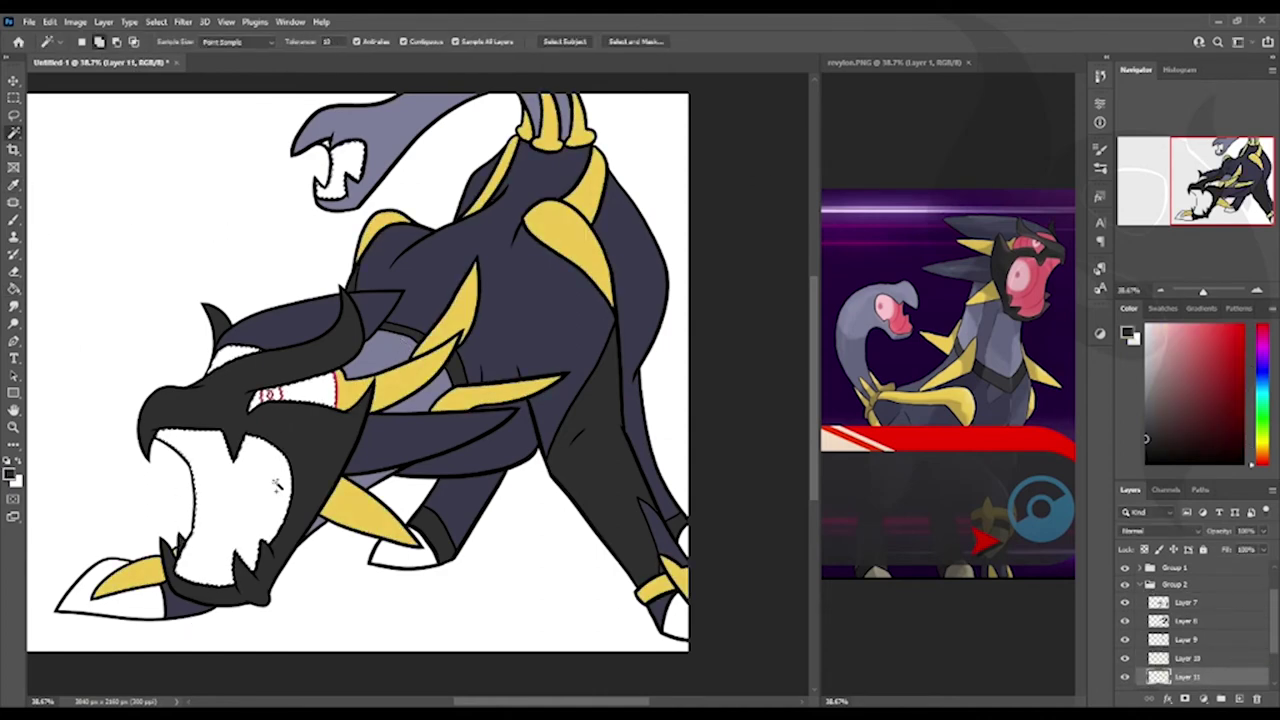
key("g")
left_click(282, 482)
- On a new layer beneath the pinkish red, select the creature's feet and fill them with grey-brown sampled from the reference
key("ctrl+shift+alt+n")
key("w")
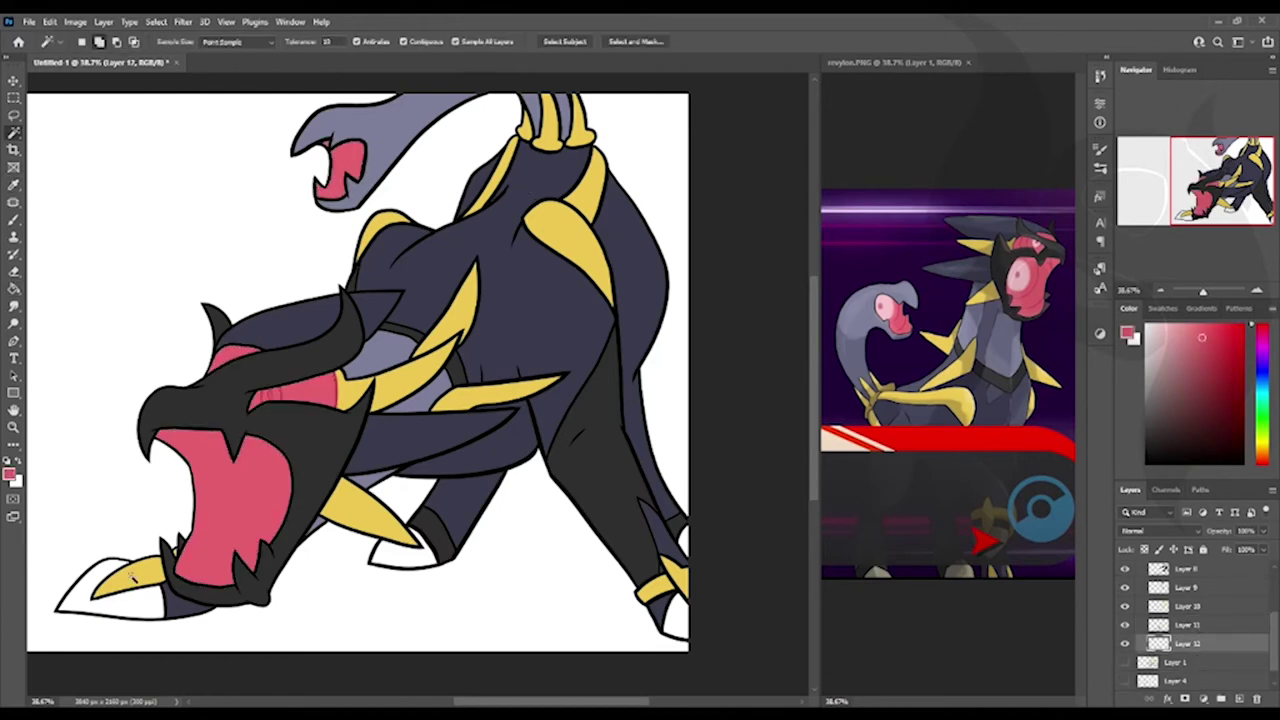
key("i")
left_click(876, 571)
key("g")
left_click(417, 540)
- Paint the main head's iris pale pink around the pupil on a new layer clipped to the pinkish-red fill
key("ctrl+shift+alt+n")
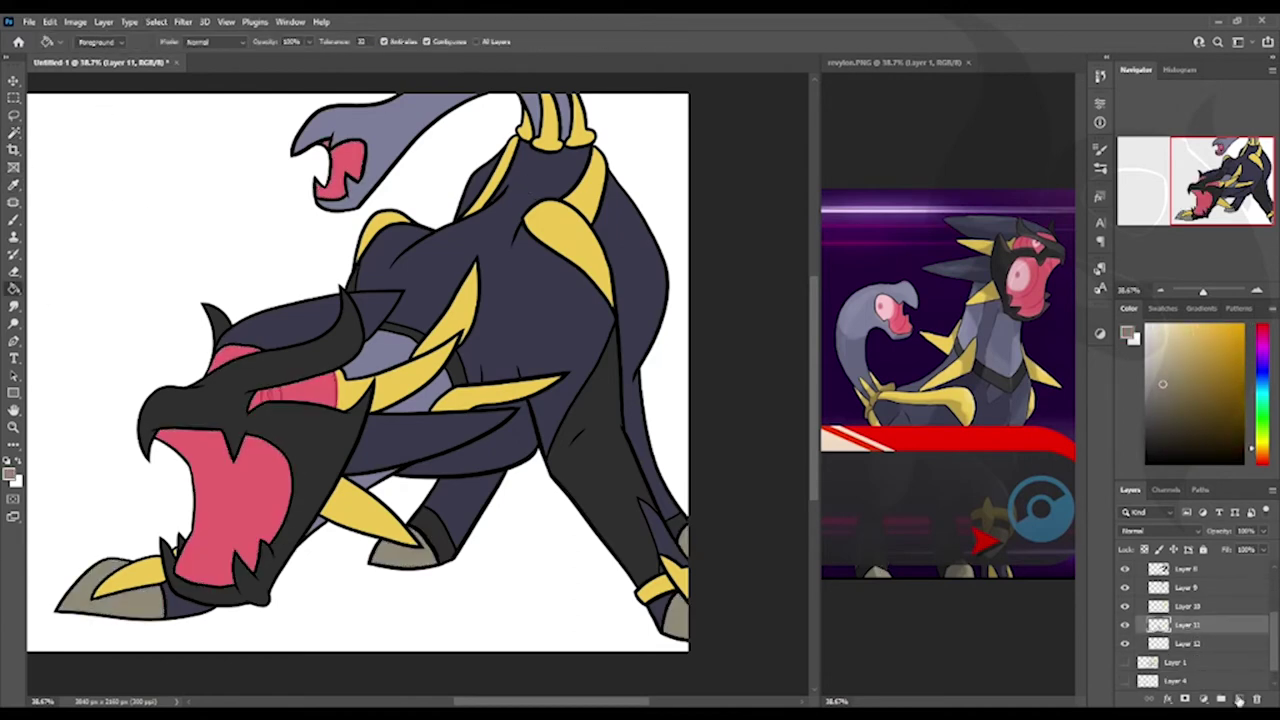
key("i")
key("b")
scroll(262, 392, "up", 5)
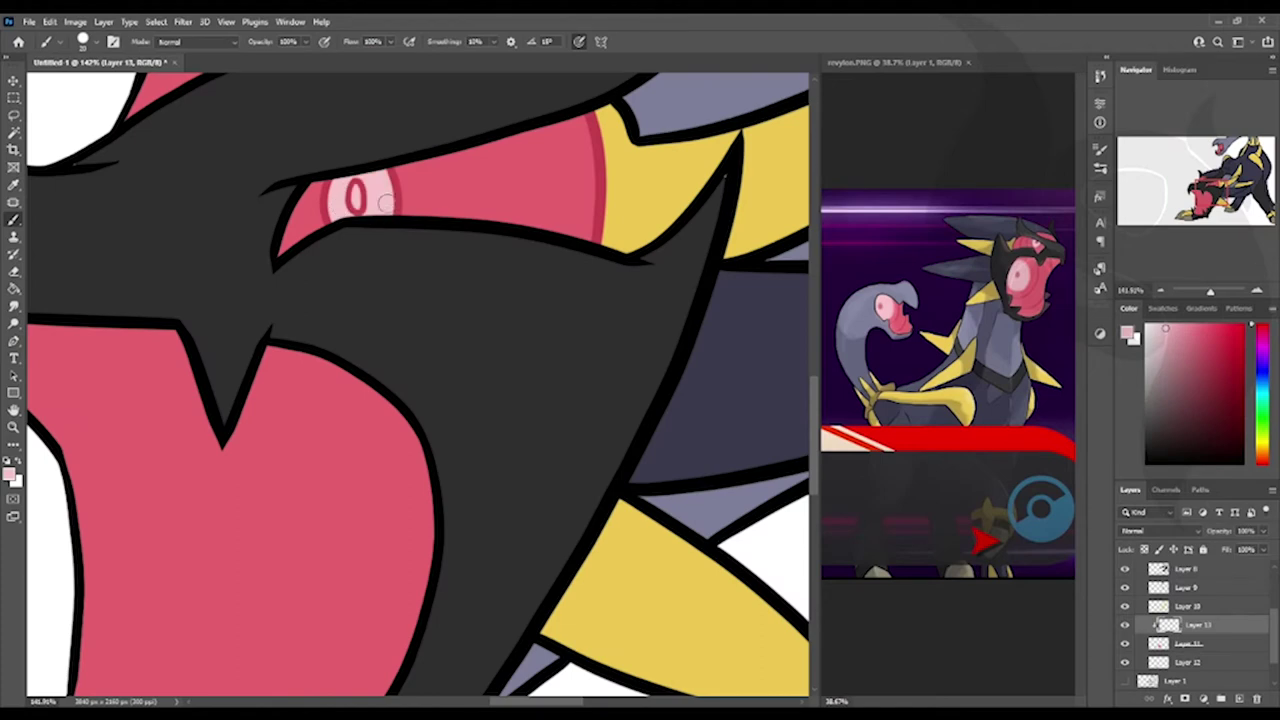
- On another clipped layer, paint a large pale pink oval with a slit pupil inside each of the two mouths
scroll(445, 100, "down", 3)
key("ctrl+shift+alt+n")
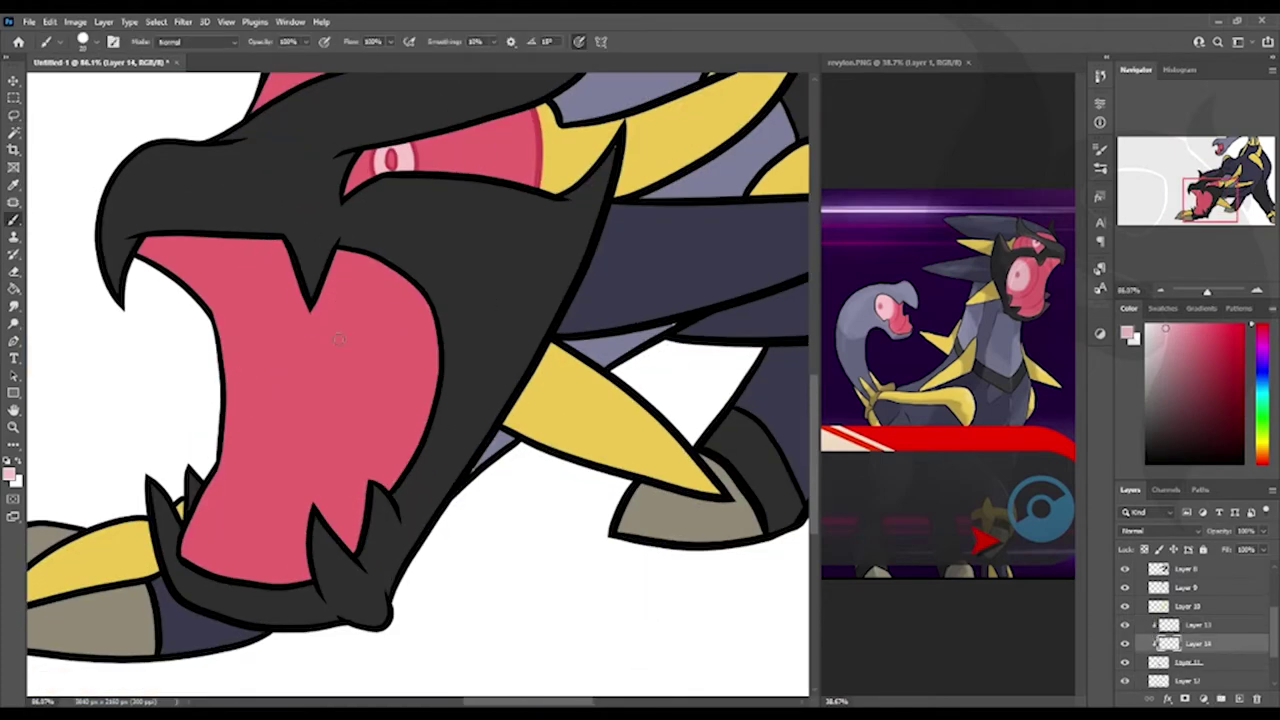
left_click_drag(339, 340, 364, 350)
scroll(420, 332, "up", 5)
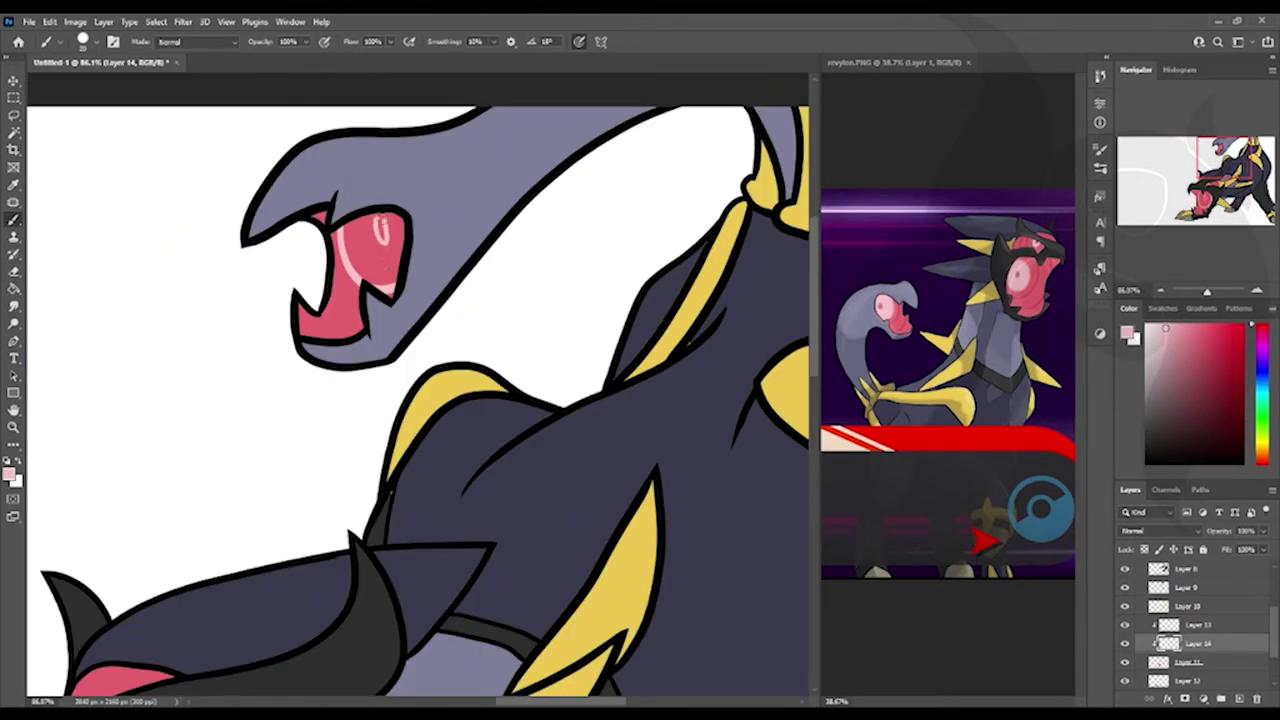
scroll(387, 252, "down", 5)
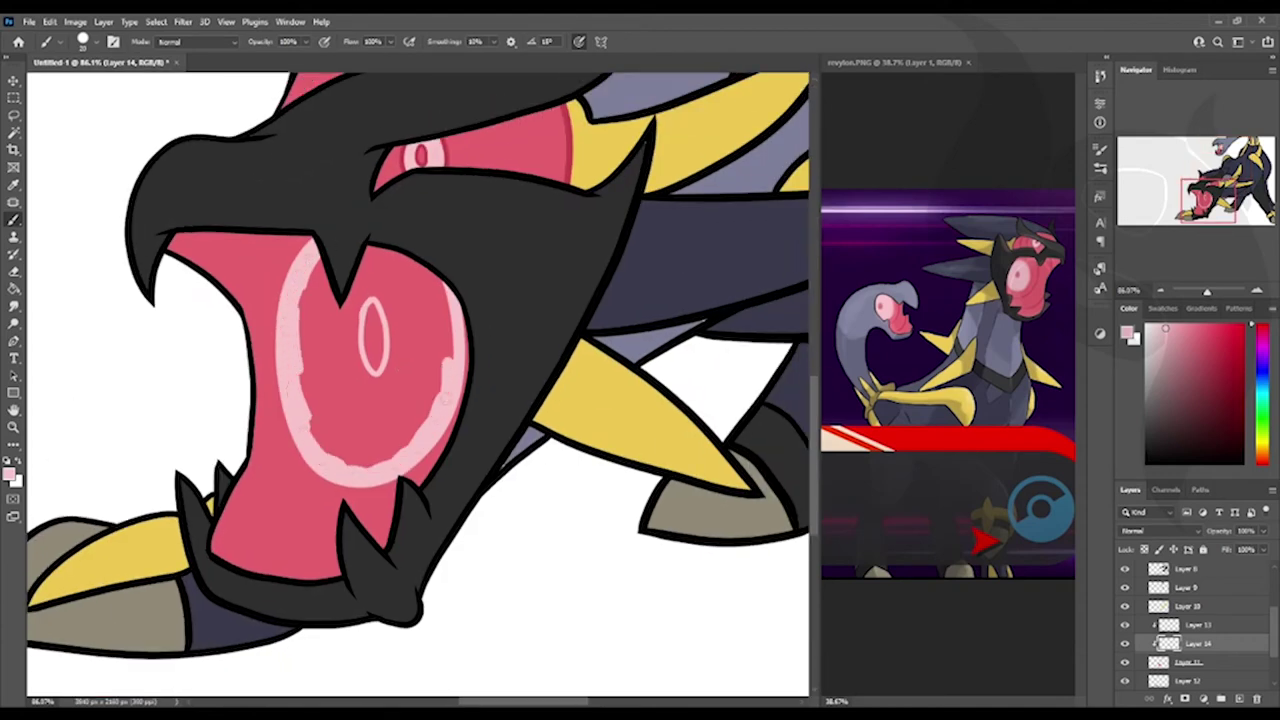
mouse_move(440, 350)
left_mouse_down()
mouse_move(315, 285)
mouse_move(355, 465)
left_mouse_up()
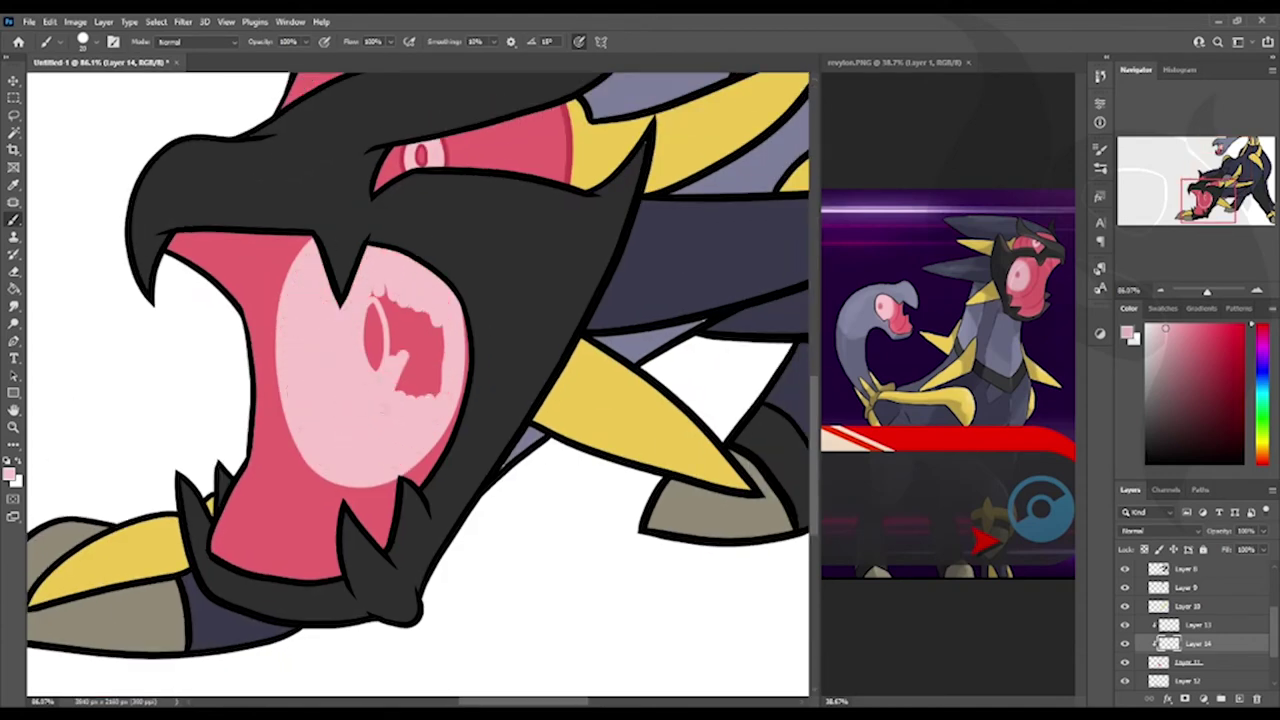
key("w")
left_click(361, 362)
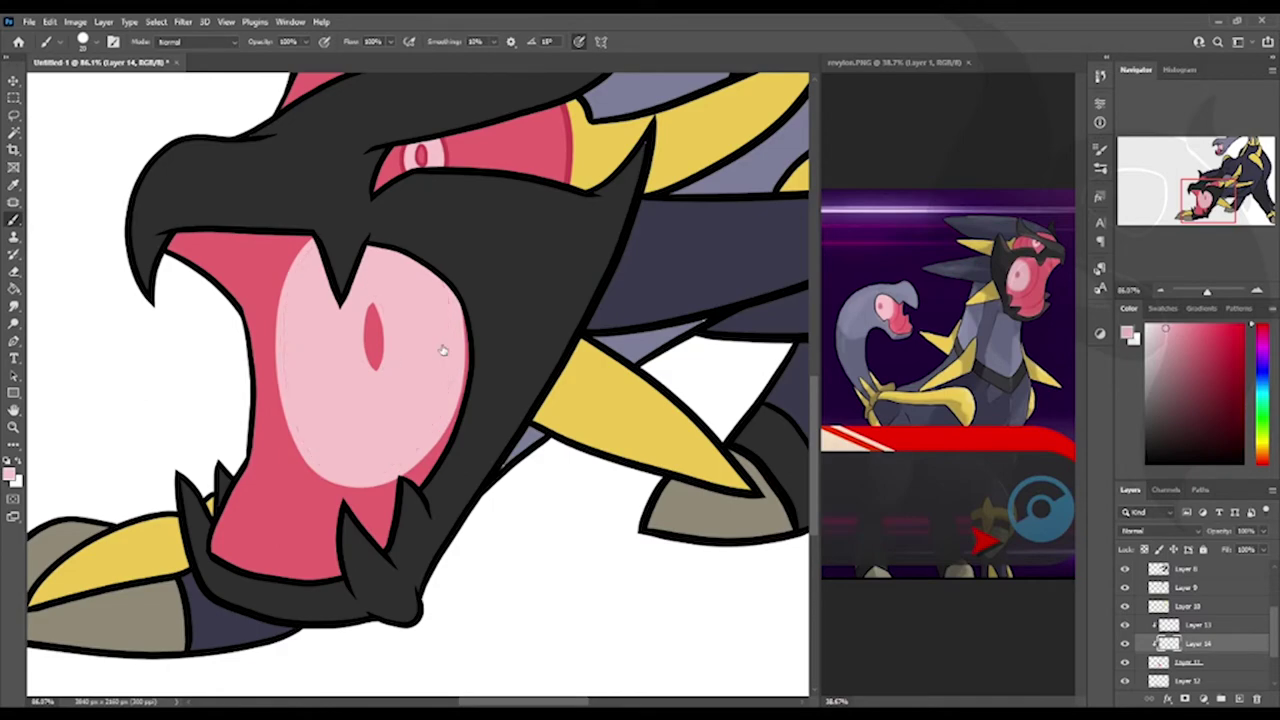
- Soften the pale mouth ovals with the last-used filter, and paint crimson rings across the mouth and eye on a new clipped layer
key("ctrl+alt+f")
key("b")
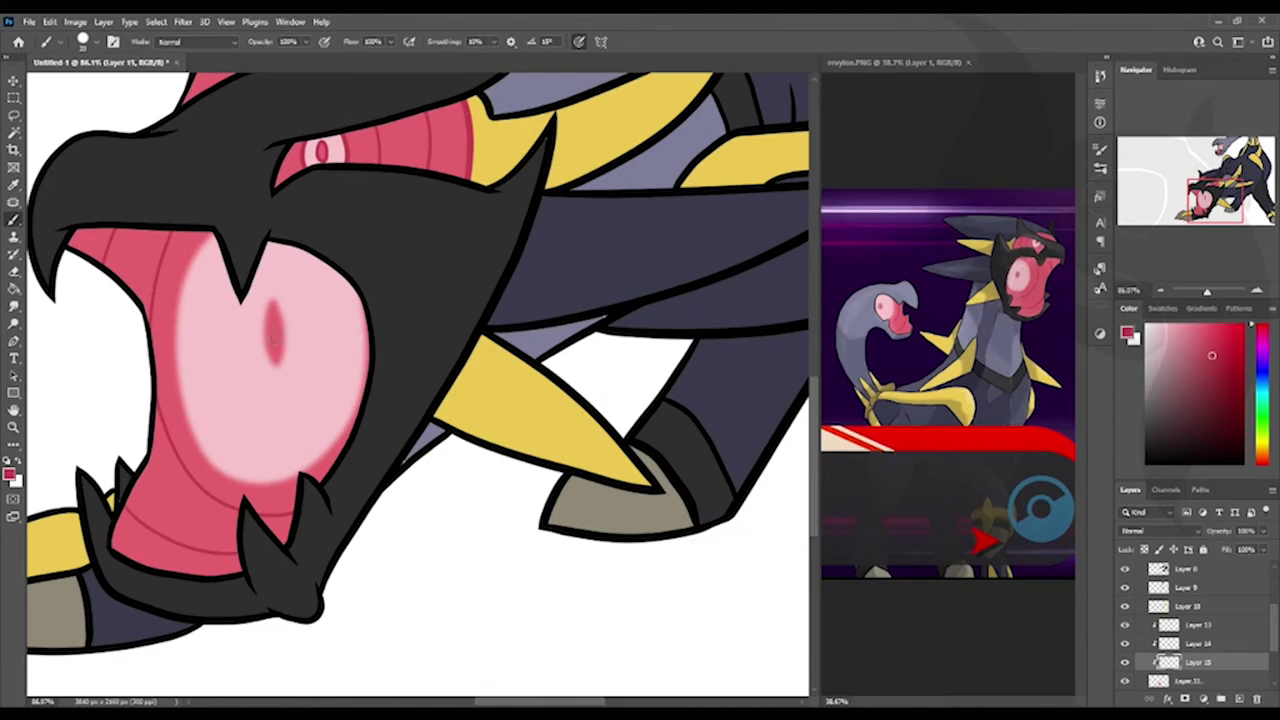
left_click_drag(272, 333, 397, 201)
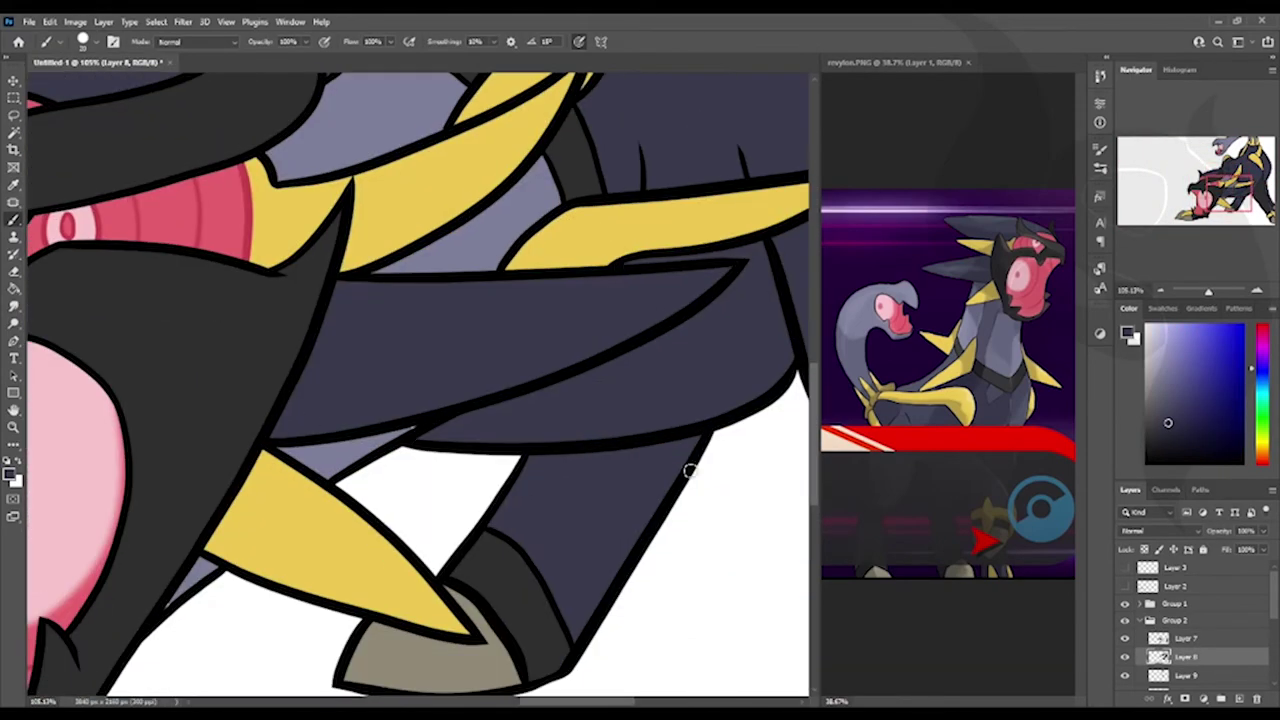
- Touch up the unfilled gaps along the line art with navy, slate purple and yellow, each on its own colour layer
mouse_move(690, 470)
left_mouse_down()
mouse_move(423, 397)
mouse_move(543, 263)
mouse_move(517, 188)
left_mouse_up()
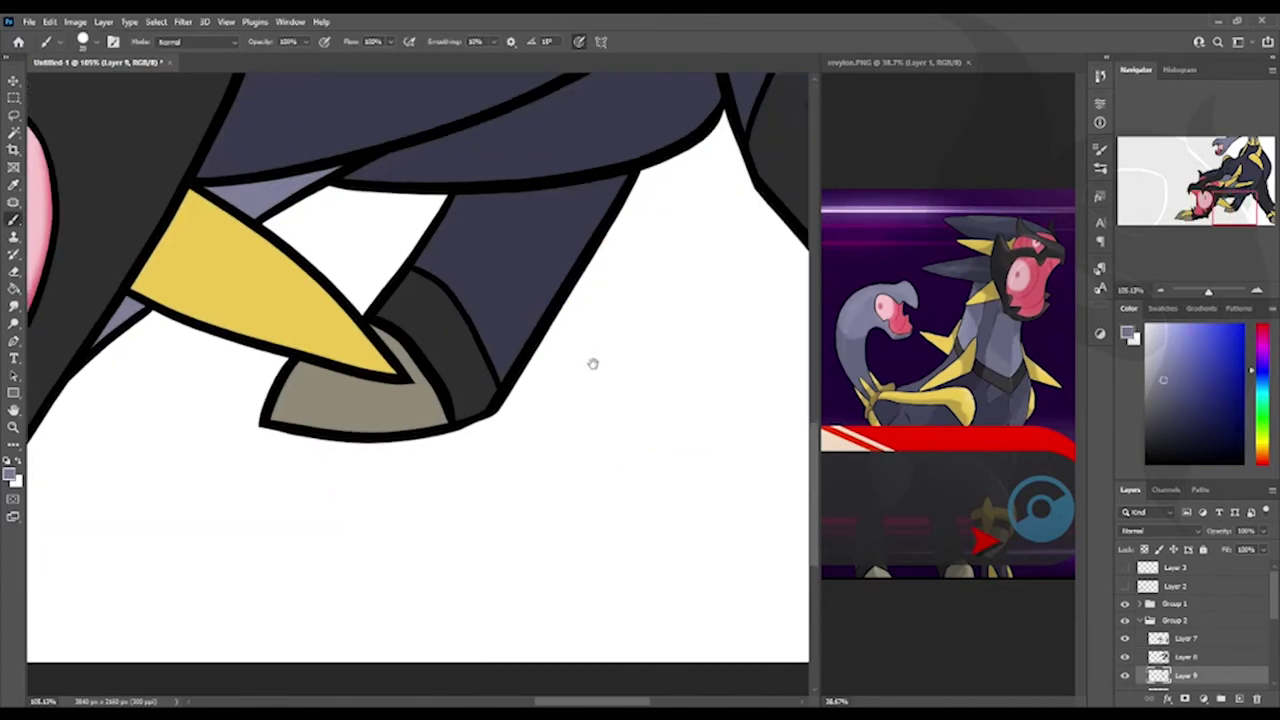
mouse_move(592, 364)
left_mouse_down()
mouse_move(637, 357)
mouse_move(403, 543)
mouse_move(651, 309)
mouse_move(445, 413)
left_mouse_up()
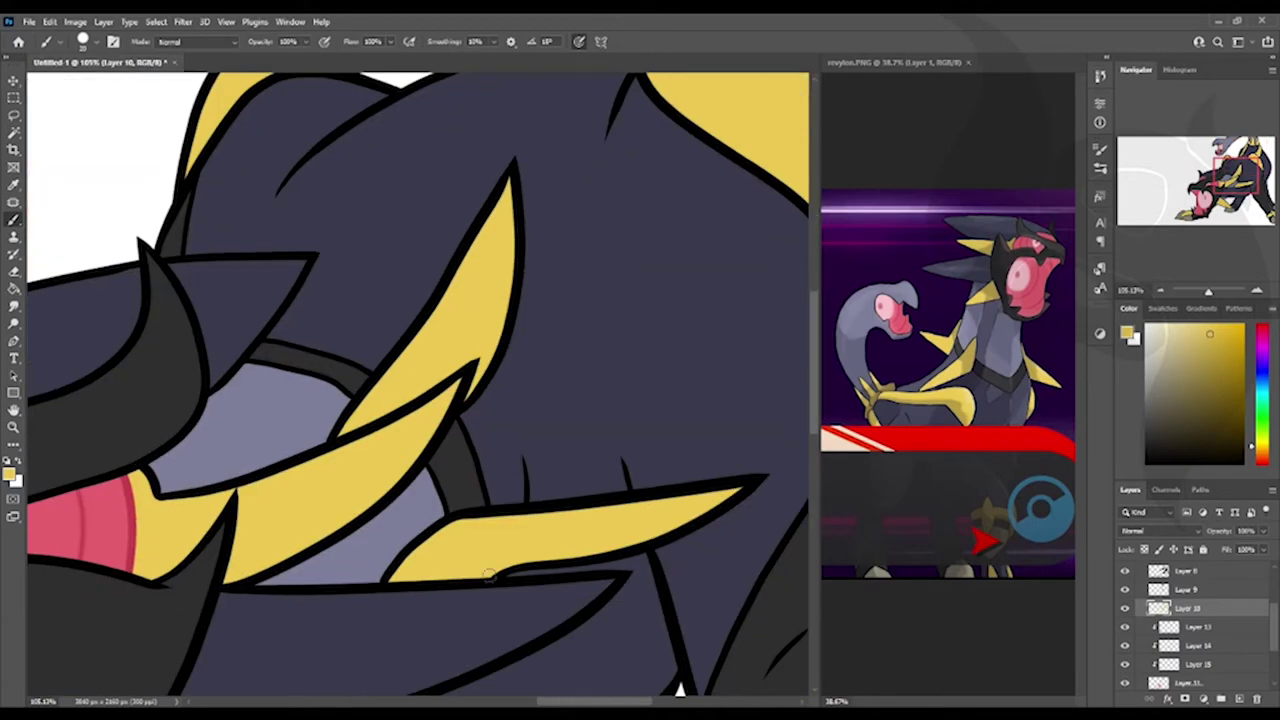
mouse_move(489, 573)
left_mouse_down()
mouse_move(500, 260)
mouse_move(480, 600)
mouse_move(520, 560)
mouse_move(459, 345)
left_mouse_up()
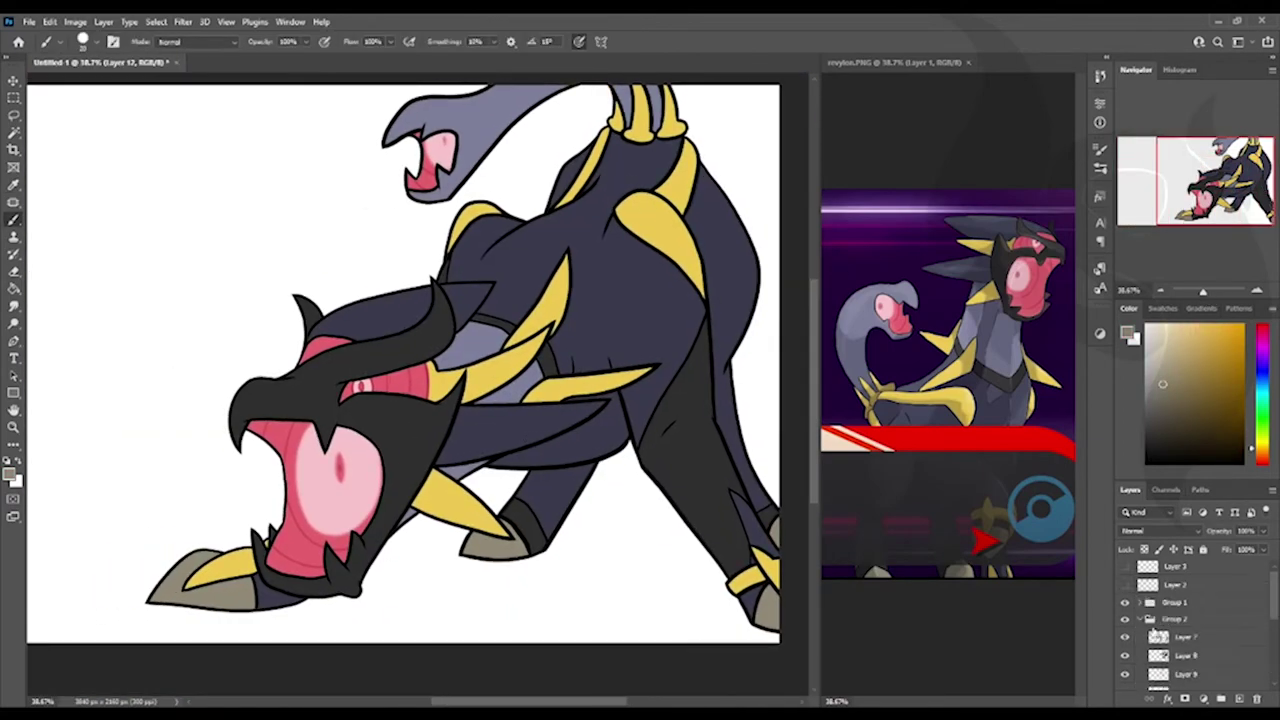
- On a new layer between the line-art and flat-colour groups, shade the main head's brow, horn and crest with bluish grey
left_click(1263, 370)
scroll(611, 313, "up", 3)
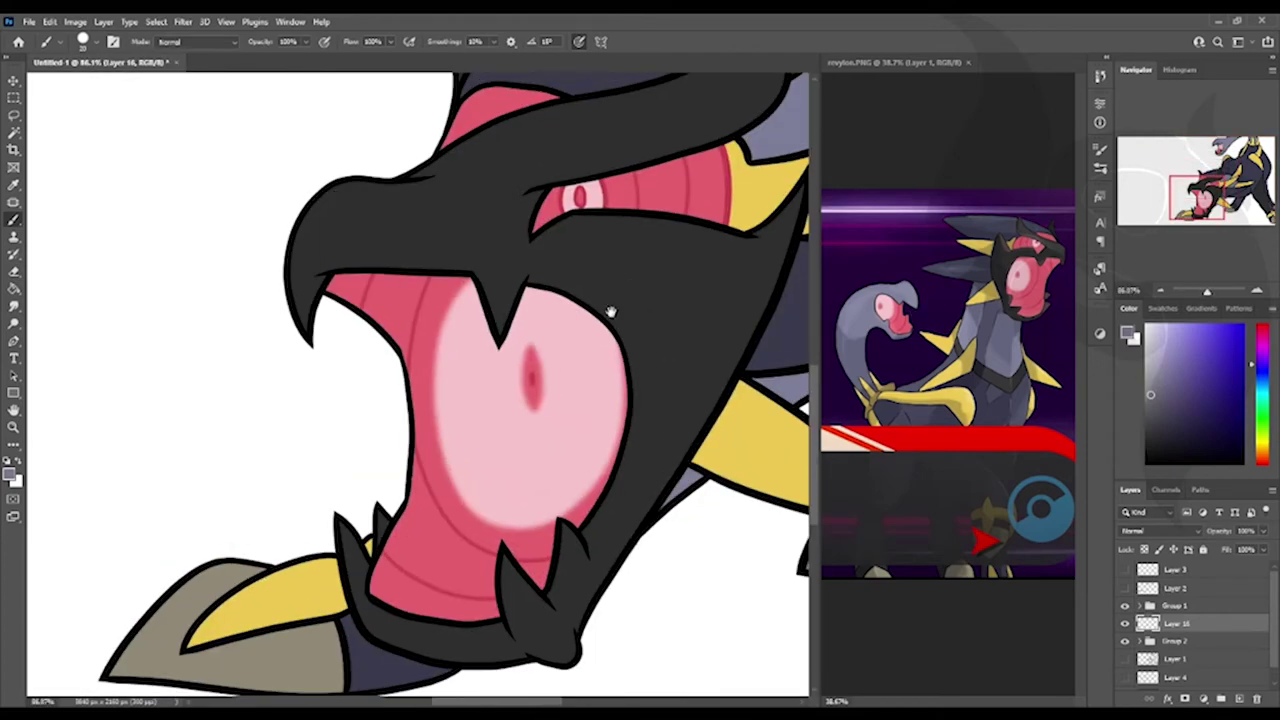
mouse_move(596, 197)
left_mouse_down()
mouse_move(664, 311)
mouse_move(396, 434)
mouse_move(329, 416)
mouse_move(513, 382)
mouse_move(601, 298)
mouse_move(681, 247)
mouse_move(652, 328)
left_mouse_up()
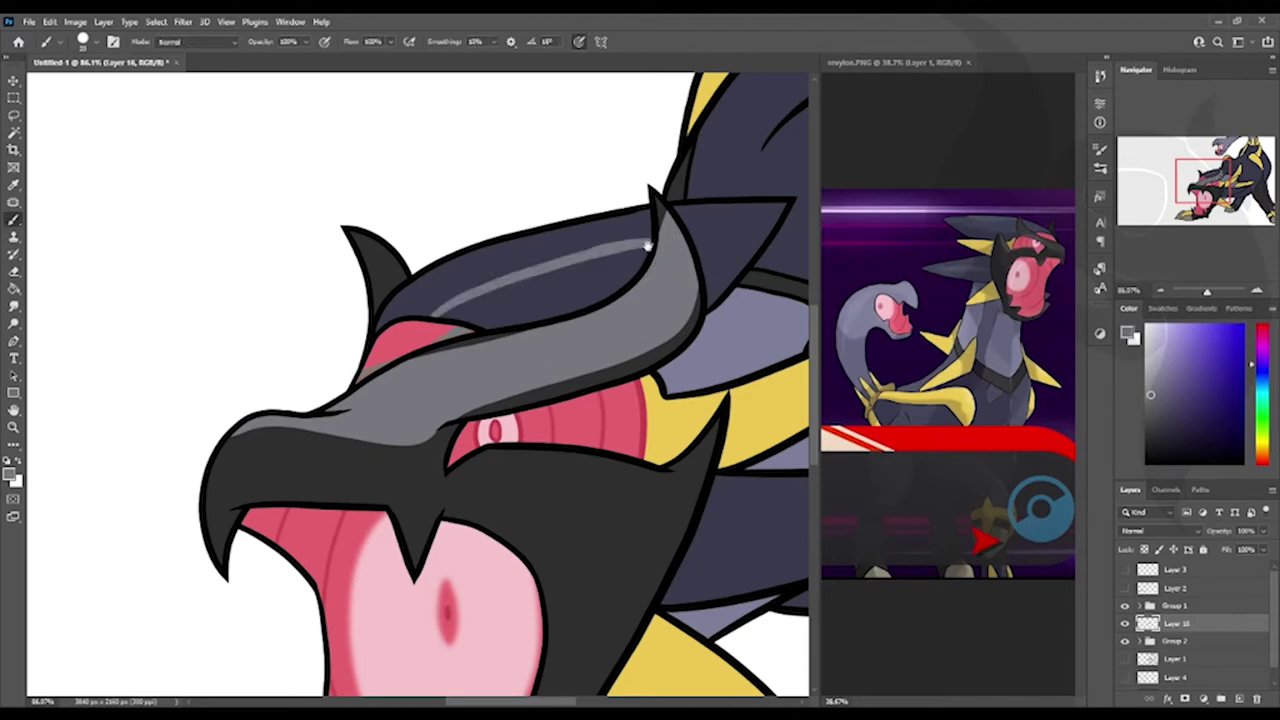
left_click_drag(800, 205, 708, 284)
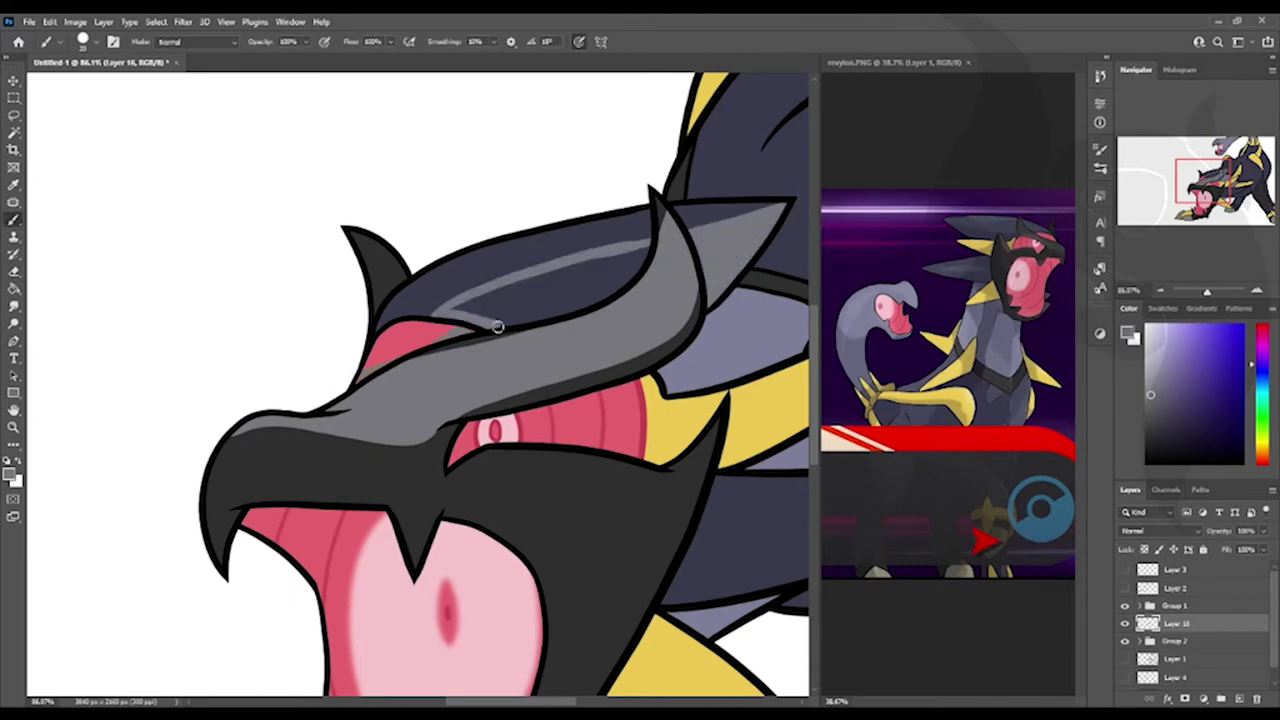
scroll(398, 263, "down", 3)
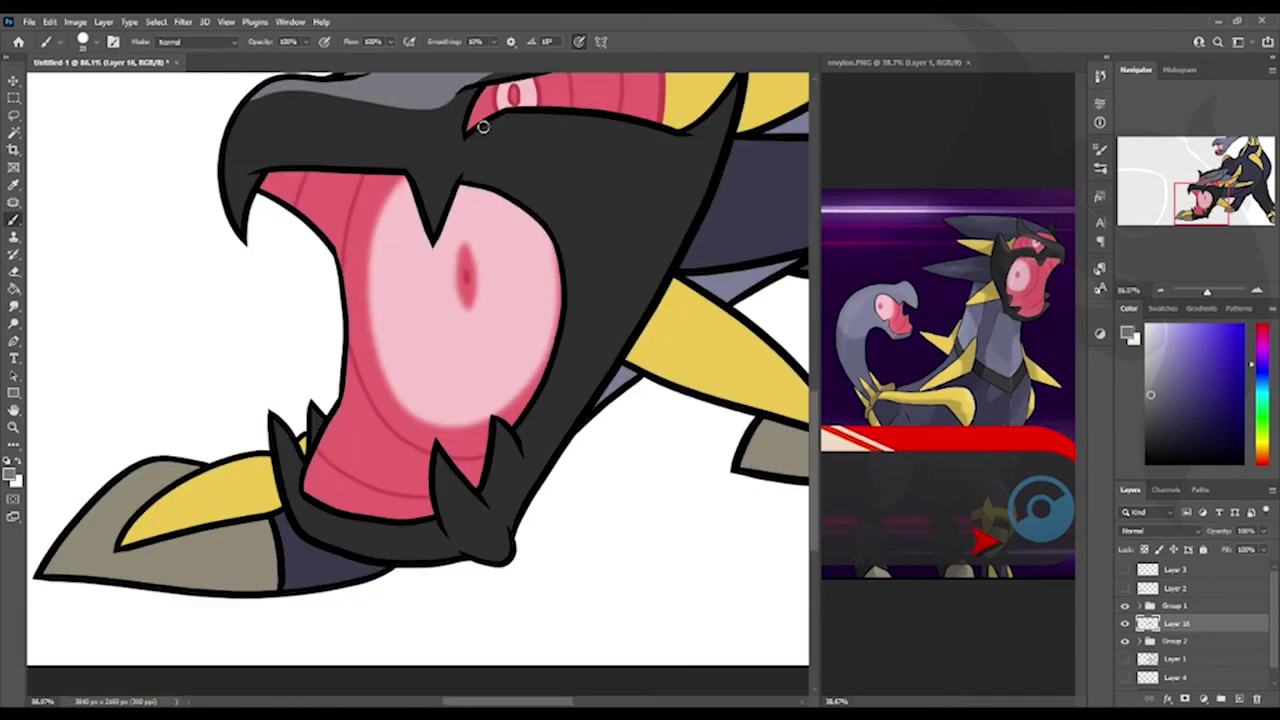
- Shade beneath the main head's eye and on the neck spikes, and outline the shadow areas on the shoulder and back
left_click_drag(669, 206, 523, 386)
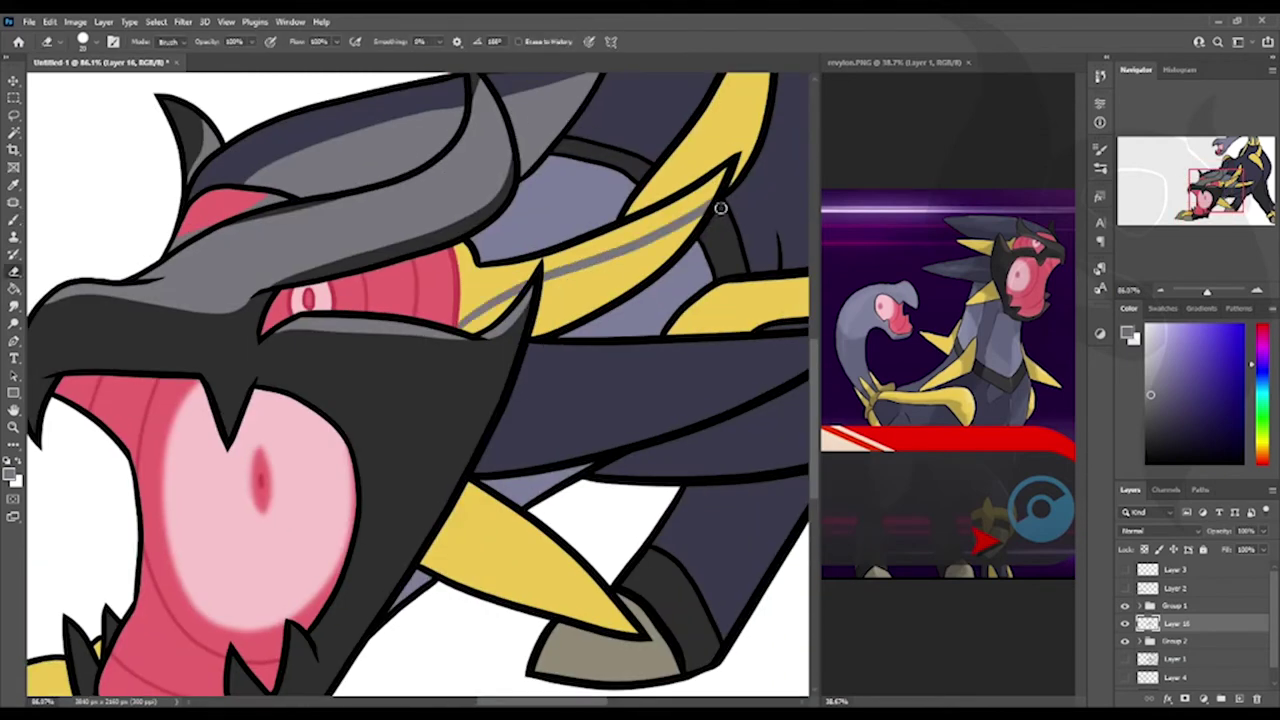
left_click_drag(720, 206, 549, 293)
mouse_move(465, 248)
left_mouse_down()
mouse_move(355, 438)
mouse_move(215, 618)
left_mouse_up()
mouse_move(355, 462)
left_mouse_down()
mouse_move(546, 394)
mouse_move(420, 275)
mouse_move(255, 435)
left_mouse_up()
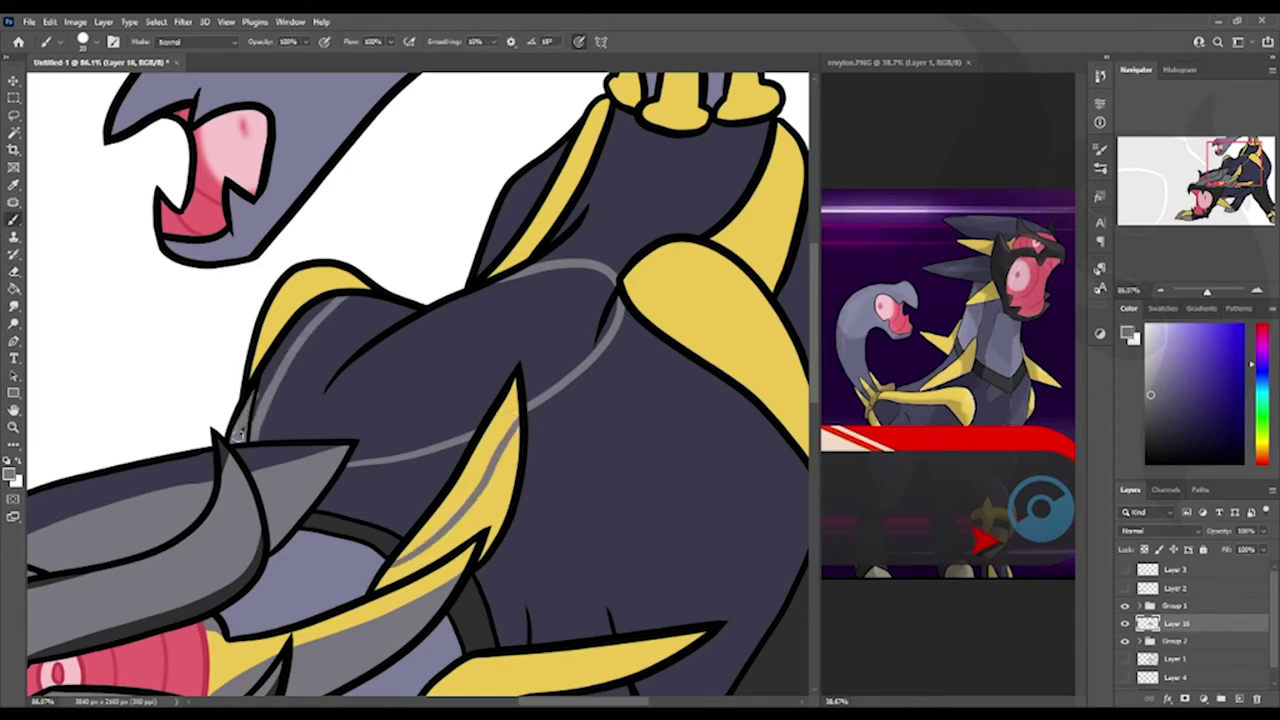
- Hide the flat-colour group and fill in the grey shading on the tall neck spike and the long side spike
left_click_drag(354, 287, 309, 467)
left_click_drag(600, 300, 708, 262)
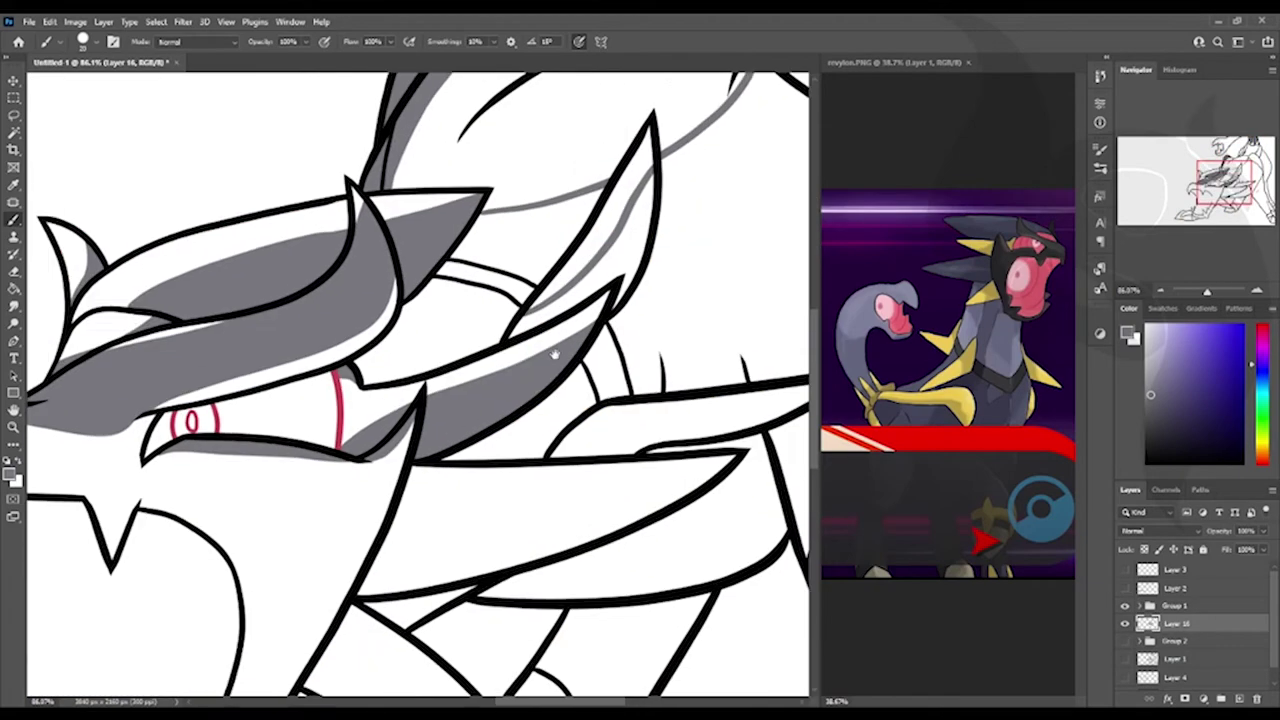
left_click_drag(665, 185, 530, 102)
left_click_drag(520, 301, 612, 320)
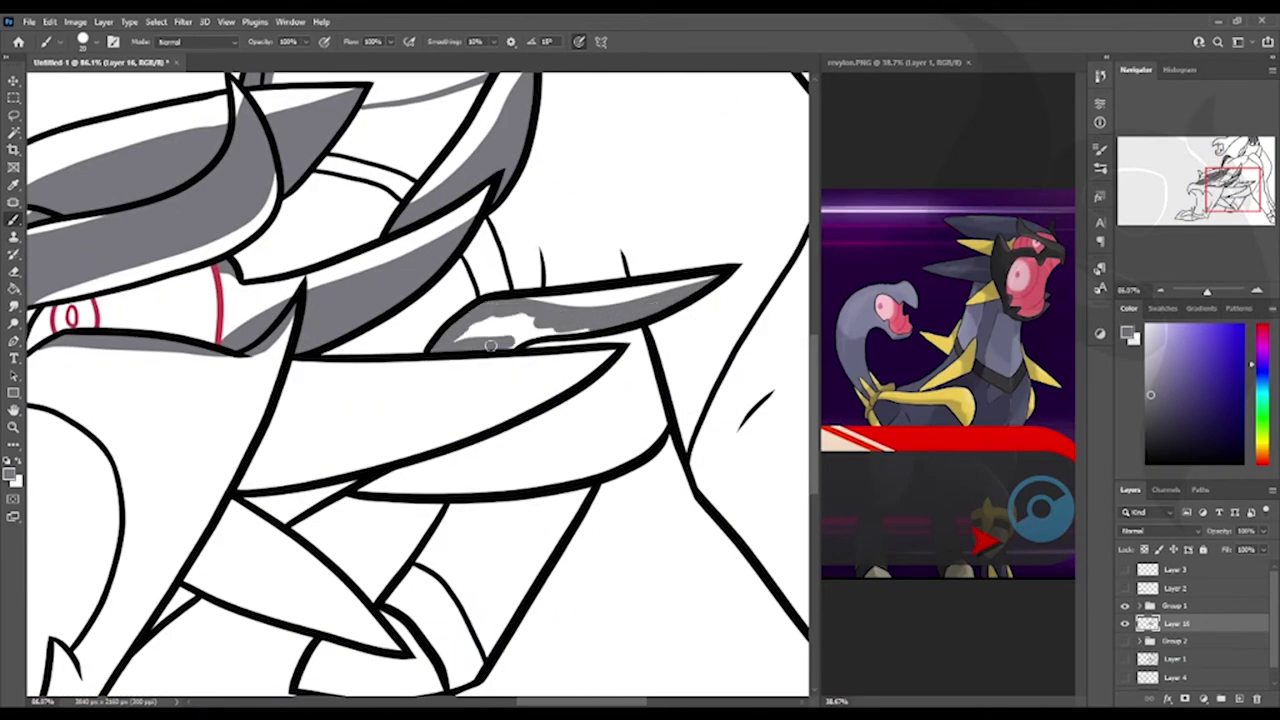
left_click_drag(491, 345, 585, 318)
- Shade the large pointed plate behind the main head's jaw, the neck gaps and the base of the spike below it
left_click_drag(420, 380, 605, 230)
left_click_drag(520, 215, 780, 205)
mouse_move(560, 225)
left_mouse_down()
mouse_move(450, 320)
mouse_move(462, 262)
left_mouse_up()
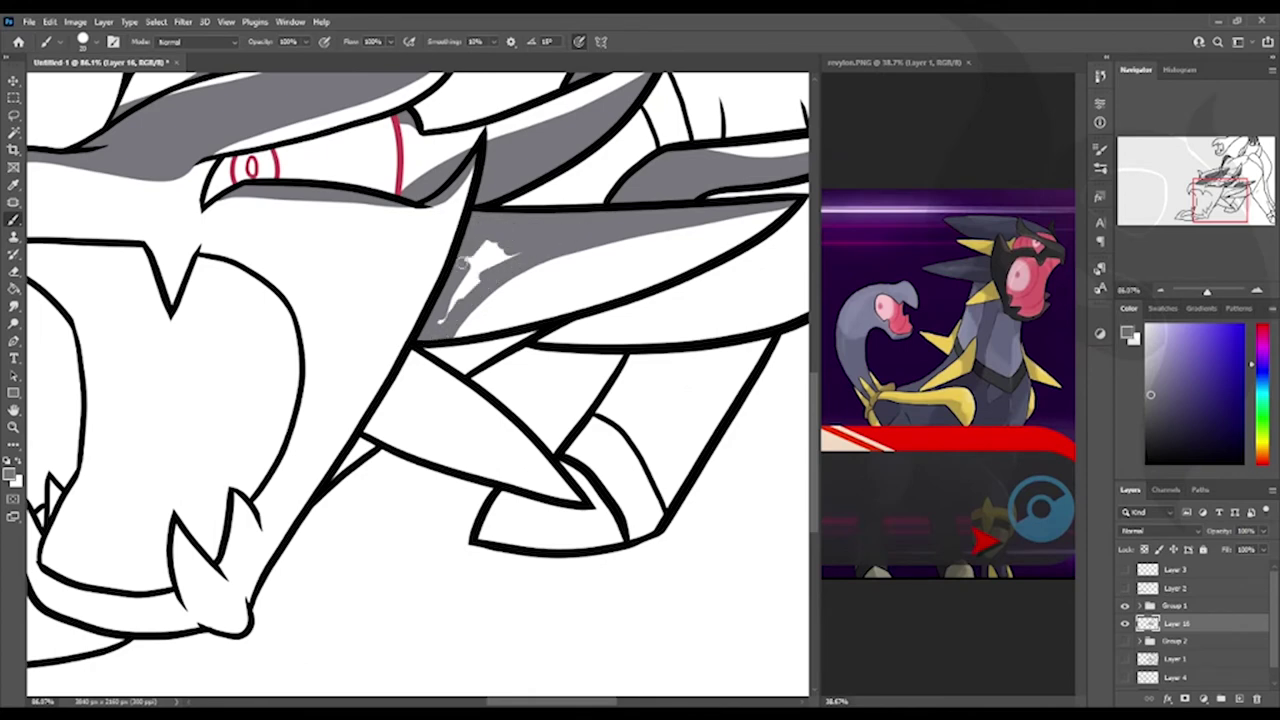
left_click_drag(440, 368, 675, 286)
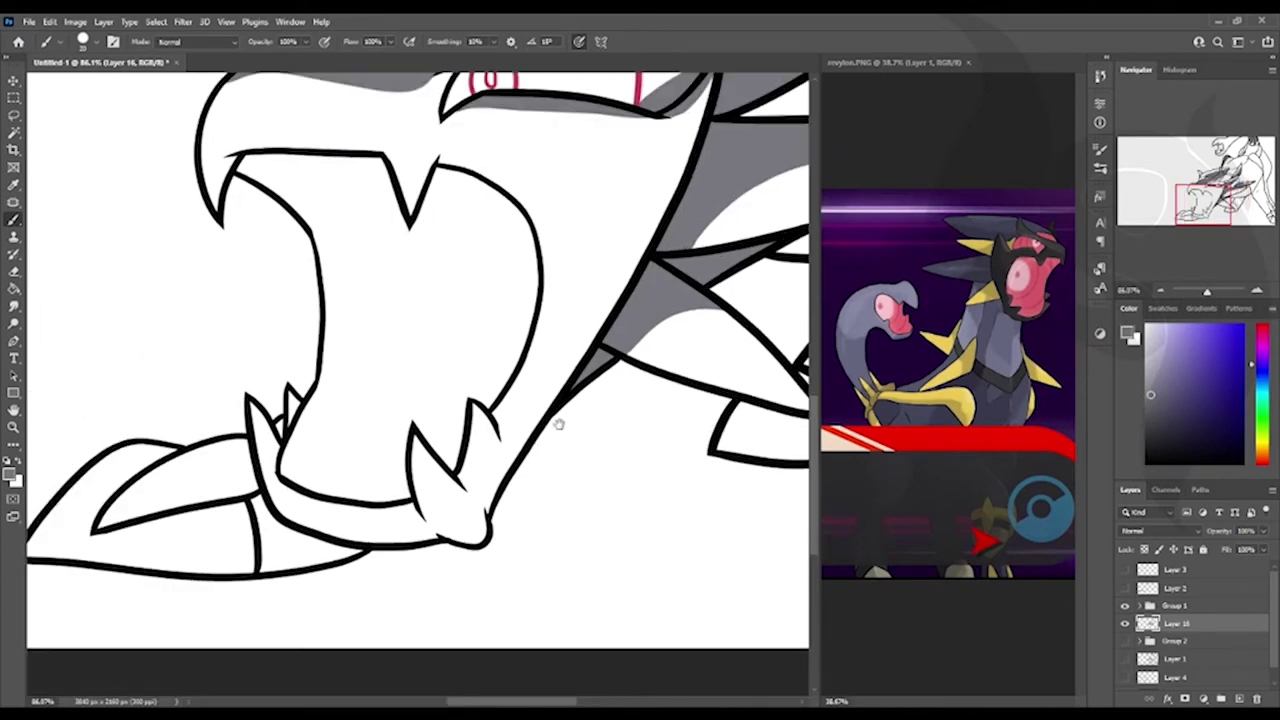
- Shade the rear edge of the main head's cheek and the underside of its lower jaw
left_click_drag(465, 545, 640, 250)
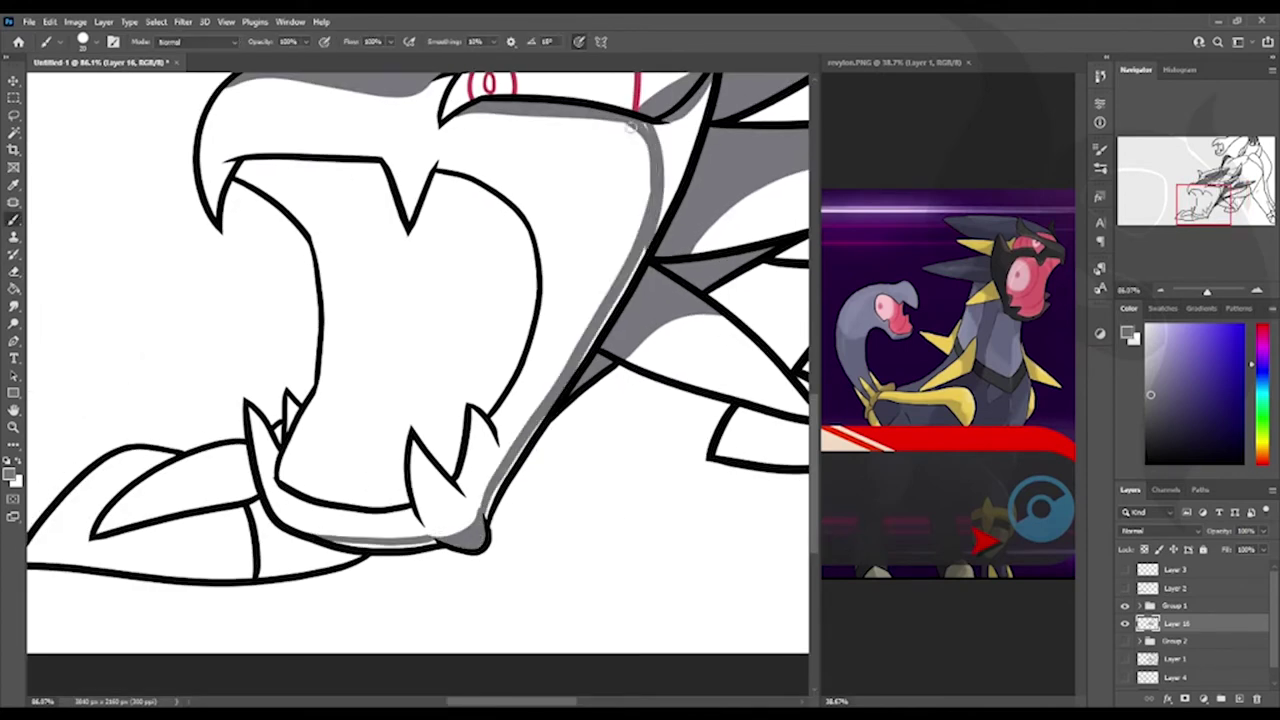
key("e")
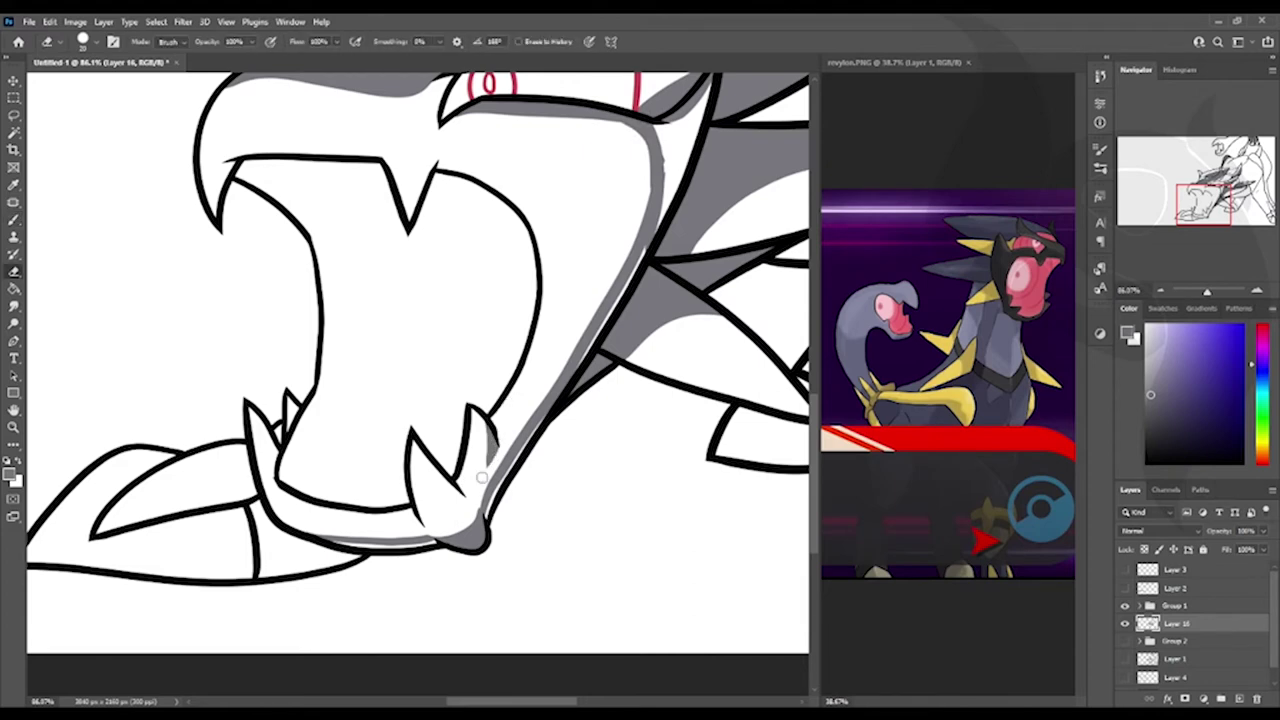
key("b")
left_click_drag(481, 478, 651, 232)
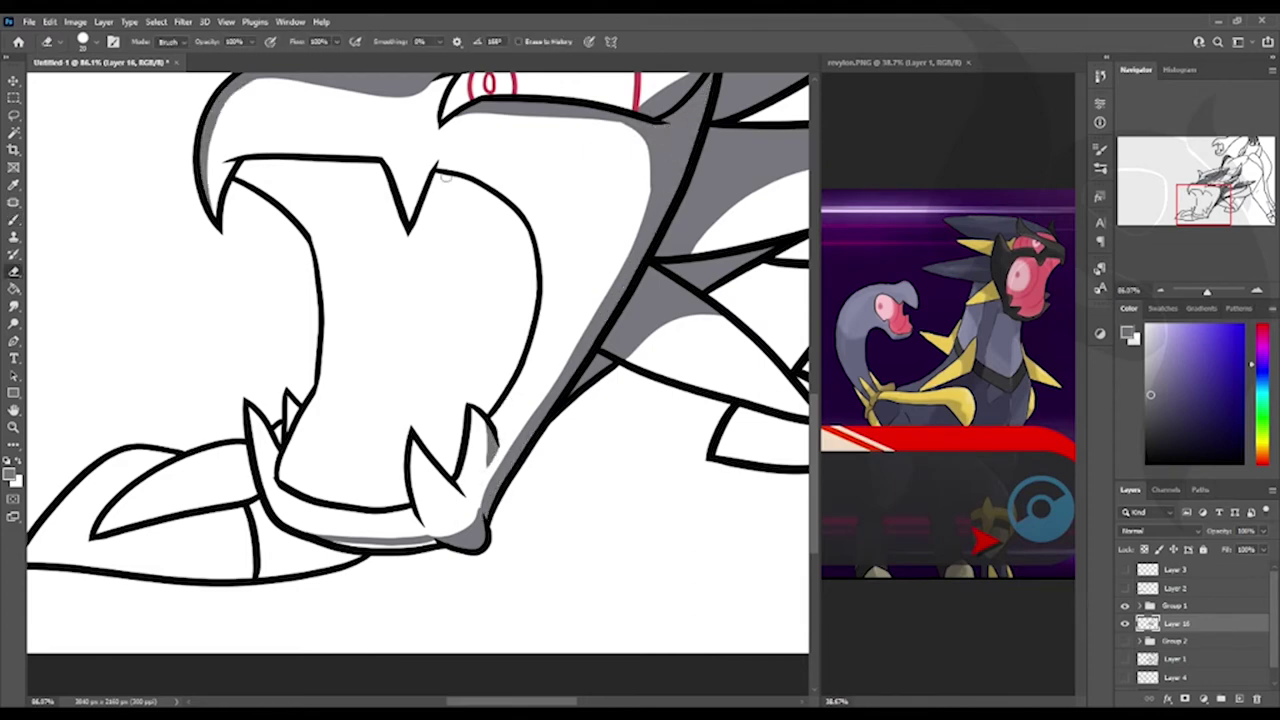
- Shade the front of the main head's beak, its upper fang and the front foot beneath the jaw
left_click_drag(438, 80, 412, 215)
left_click_drag(473, 82, 450, 150)
scroll(516, 291, "down", 3)
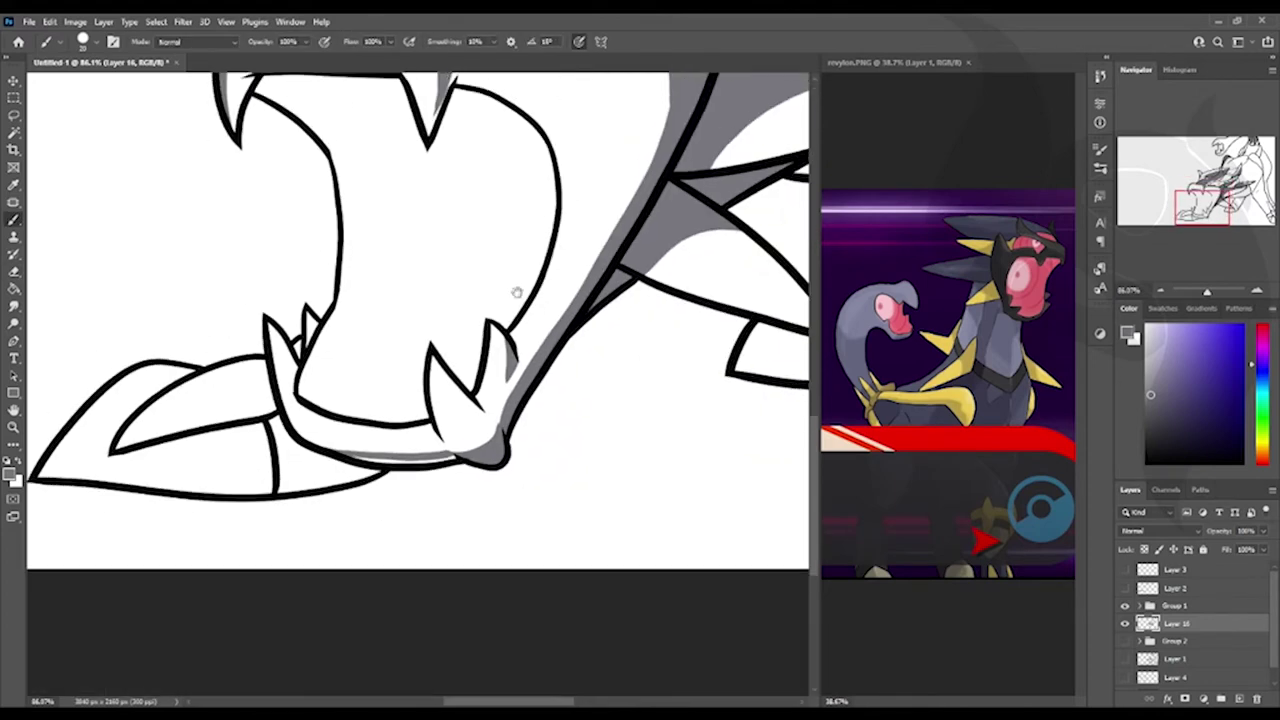
left_click_drag(342, 475, 597, 450)
mouse_move(298, 444)
left_mouse_down()
mouse_move(524, 408)
mouse_move(553, 463)
mouse_move(379, 440)
left_mouse_up()
- Shade the back of the far leg and its foot, and the lower body plate above that leg
left_click_drag(620, 255, 379, 445)
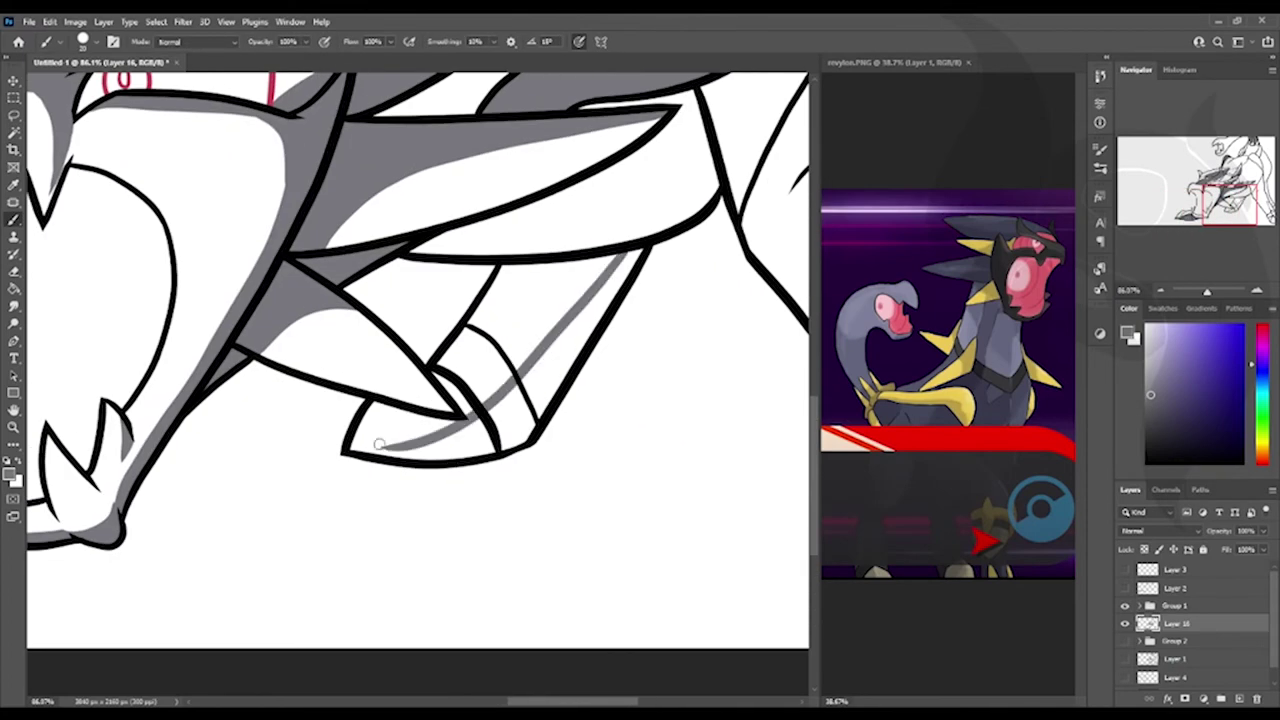
left_click_drag(533, 430, 644, 250)
left_click_drag(640, 300, 705, 465)
left_click_drag(600, 372, 757, 290)
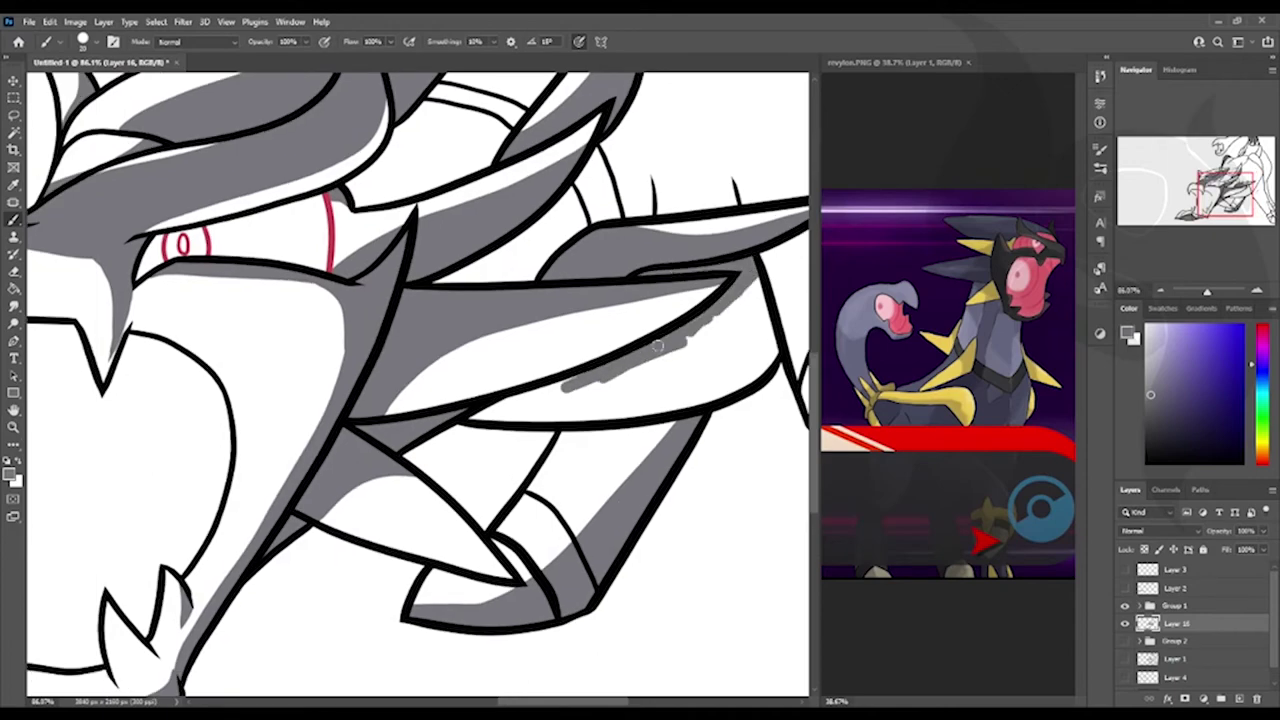
mouse_move(740, 385)
left_mouse_down()
mouse_move(636, 381)
mouse_move(733, 386)
left_mouse_up()
- Fill the body plate beneath the long spike behind the main head with grey shading, undoing the stray stroke on the near leg
left_click_drag(757, 318, 420, 300)
left_click_drag(330, 170, 385, 270)
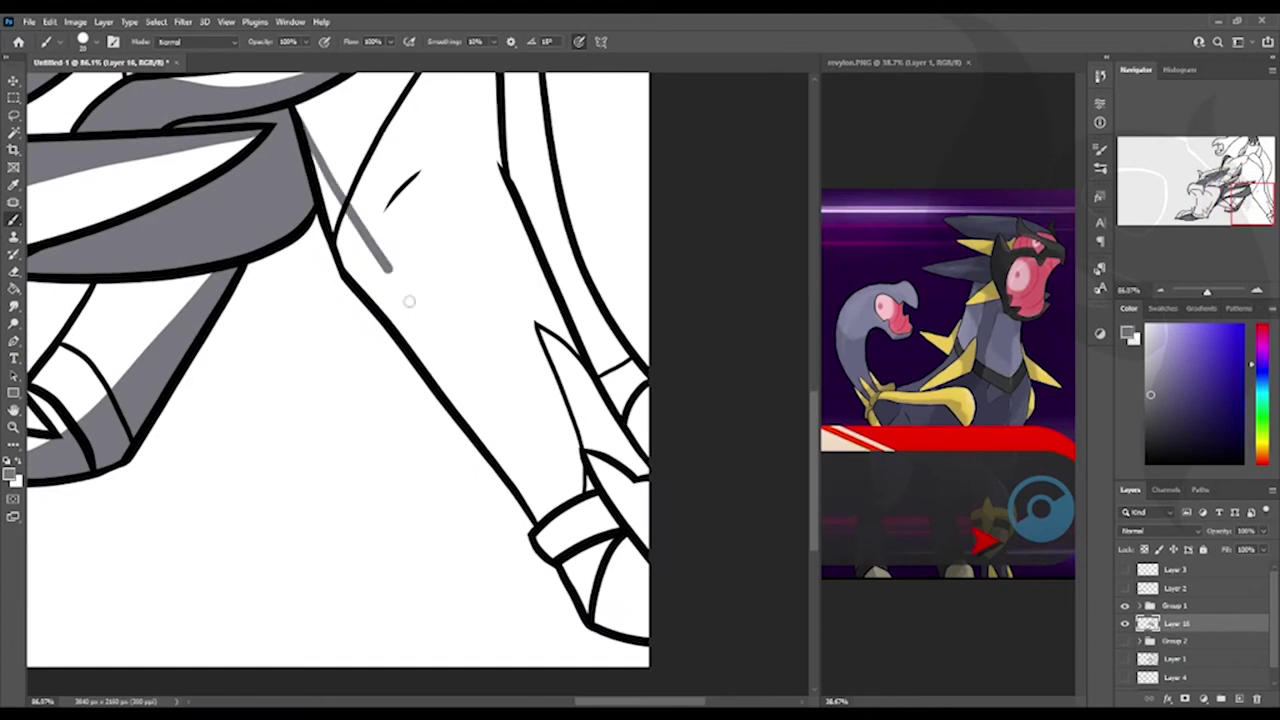
key("ctrl+z")
- Shade the rear edge of the near leg, its ankle band and the underside of its foot
mouse_move(475, 180)
left_mouse_down()
mouse_move(525, 350)
mouse_move(460, 520)
left_mouse_up()
left_click_drag(415, 95, 355, 315)
key("e")
mouse_move(450, 380)
left_mouse_down()
mouse_move(385, 270)
mouse_move(410, 165)
left_mouse_up()
left_click_drag(588, 626, 531, 331)
key("b")
left_click_drag(458, 382, 531, 465)
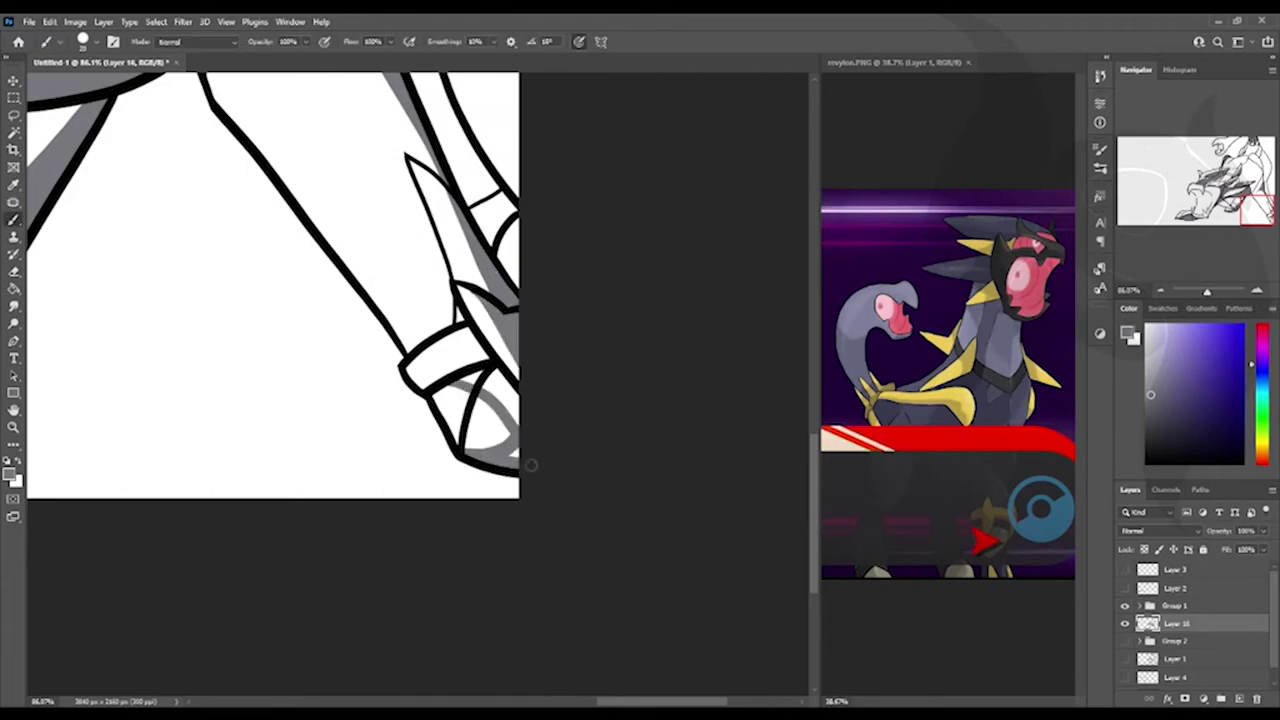
- Shade the lower hind leg and extend the shadow across the far leg and its foot, erasing the excess at the edges
scroll(478, 265, "up", 3)
mouse_move(595, 570)
left_mouse_down()
mouse_move(460, 230)
mouse_move(445, 105)
left_mouse_up()
left_click_drag(445, 105, 660, 150)
left_click_drag(515, 340, 400, 450)
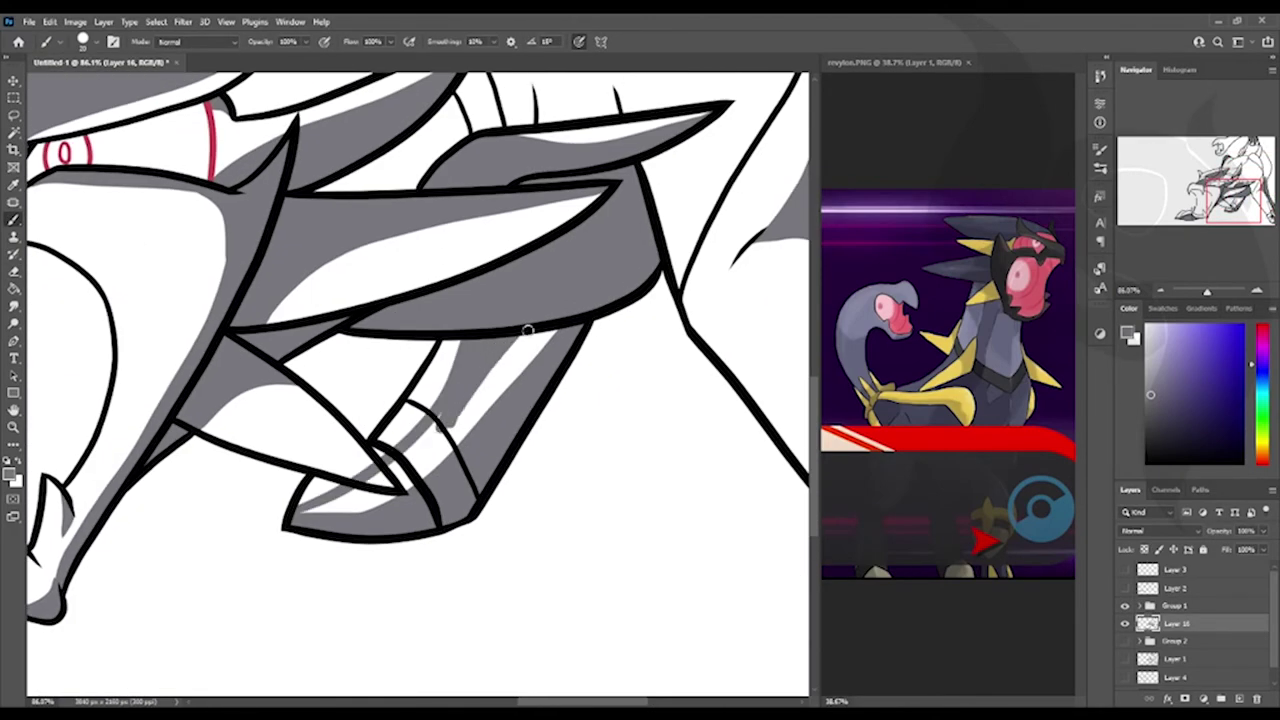
left_click_drag(550, 330, 335, 505)
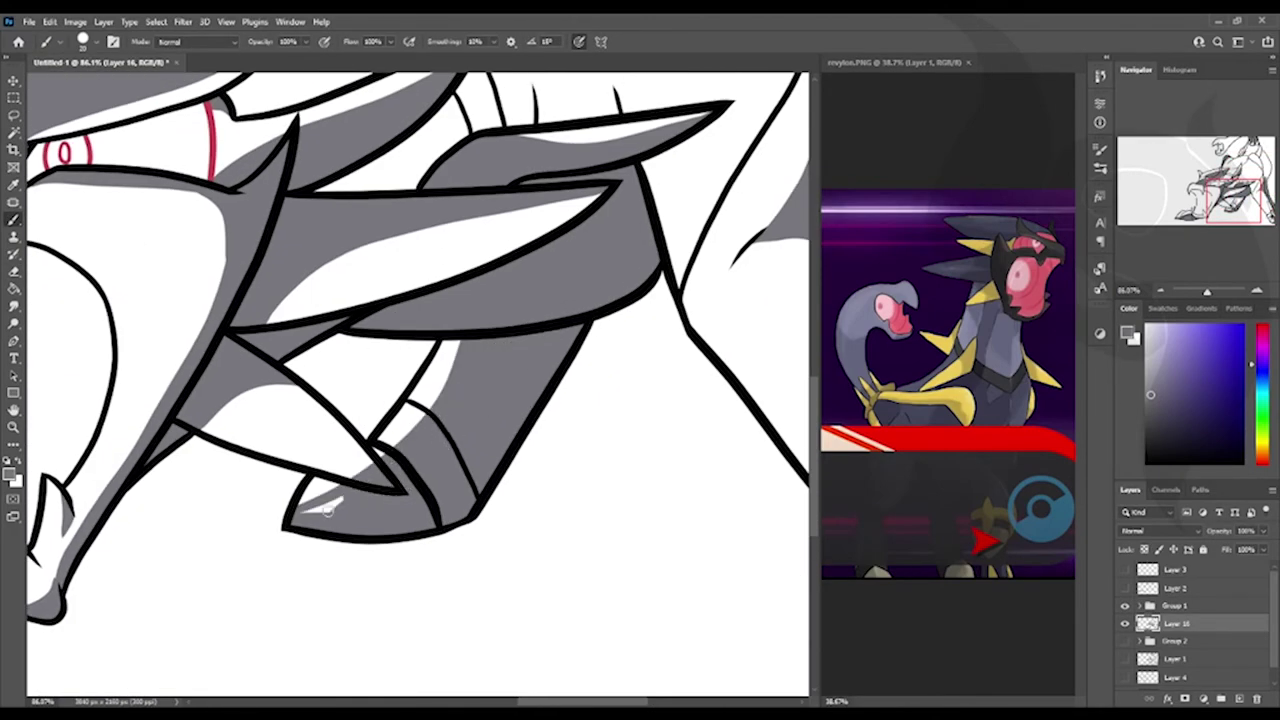
key("e")
left_click_drag(360, 445, 390, 485)
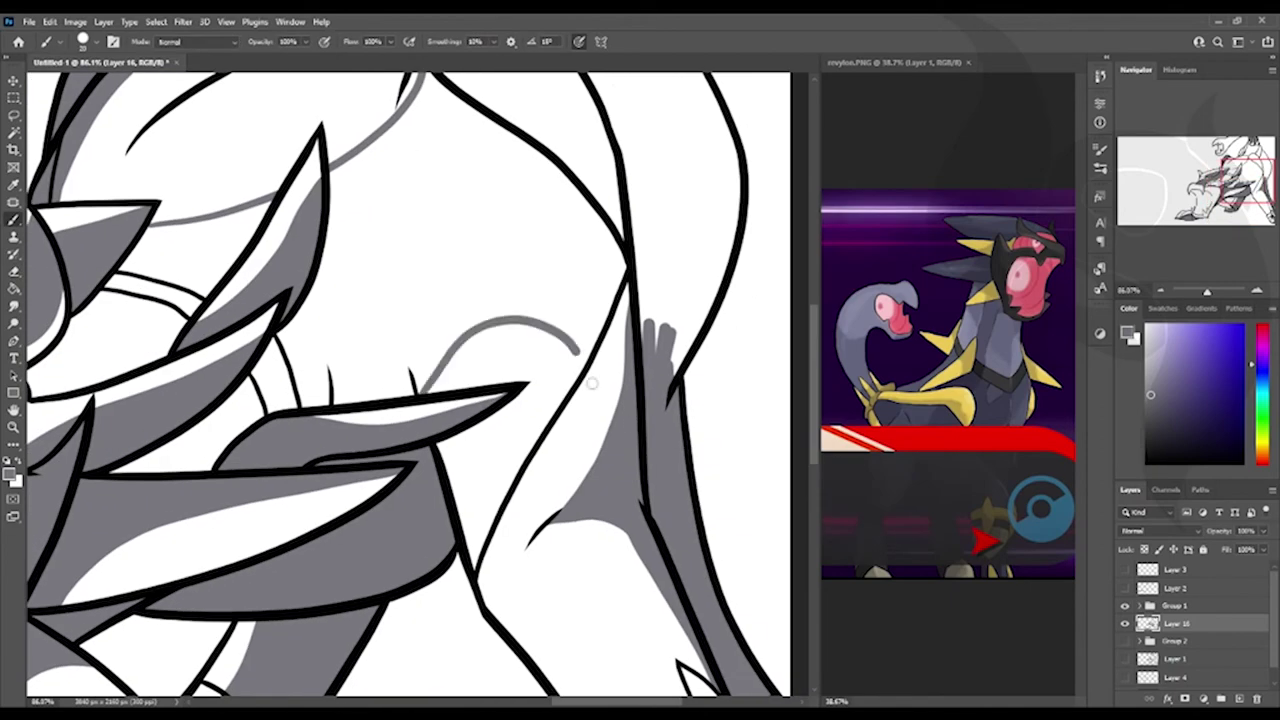
- Outline the body's shadow boundary across the back and around the near thigh, and fill the enclosed torso area with shadow grey
left_click_drag(592, 383, 690, 470)
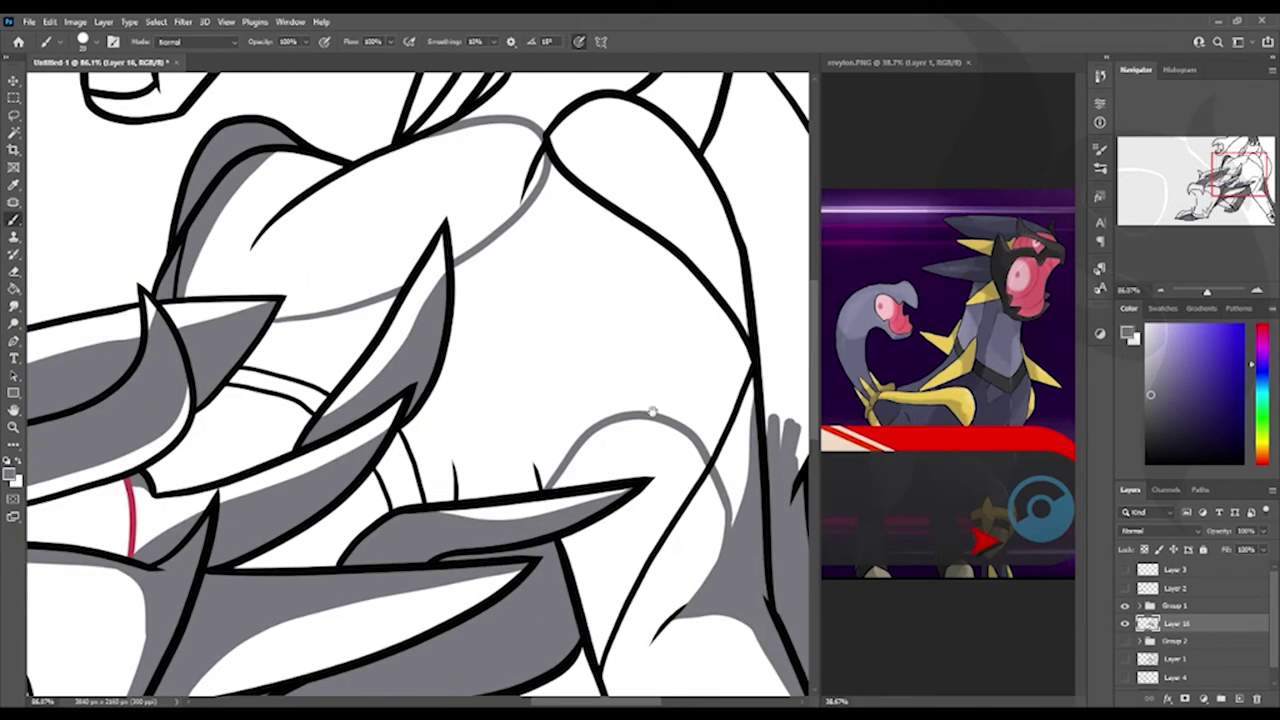
key("w")
left_click(600, 280)
key("alt+BackSpace")
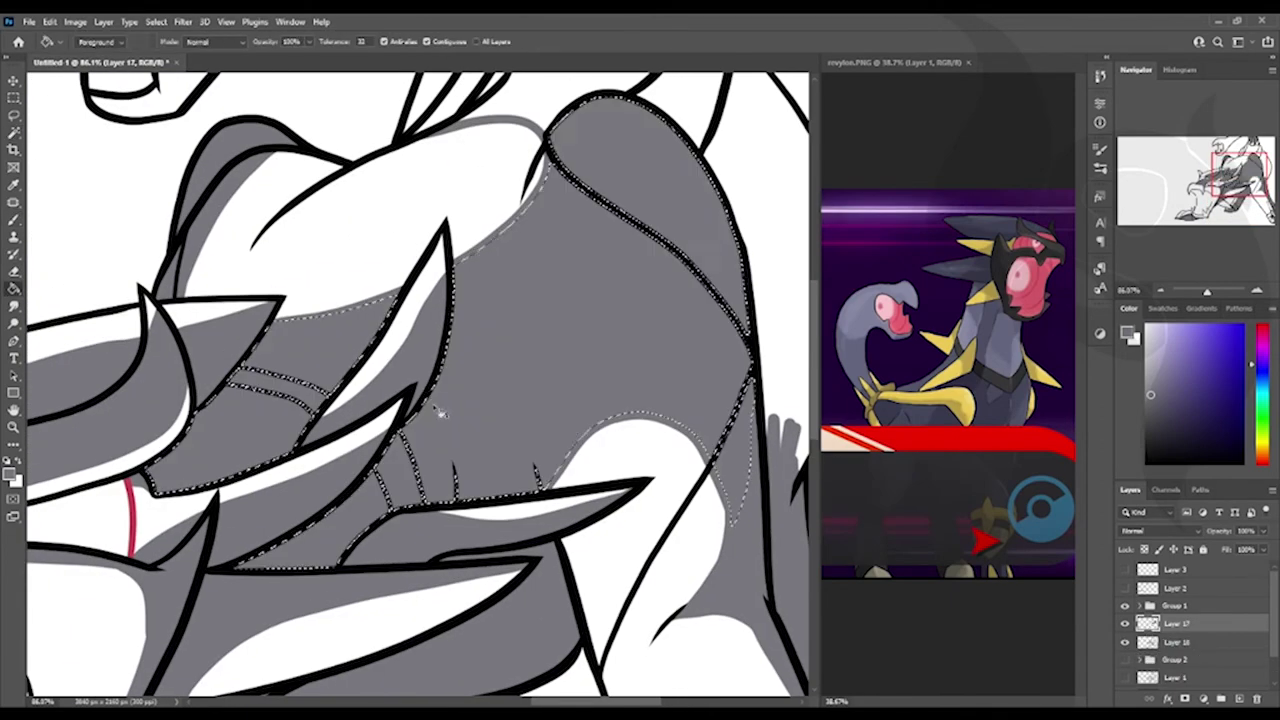
key("ctrl+d")
- Clean up the shadow edge at the shoulder and shade the upper back beneath the claw-shaped plates
key("b")
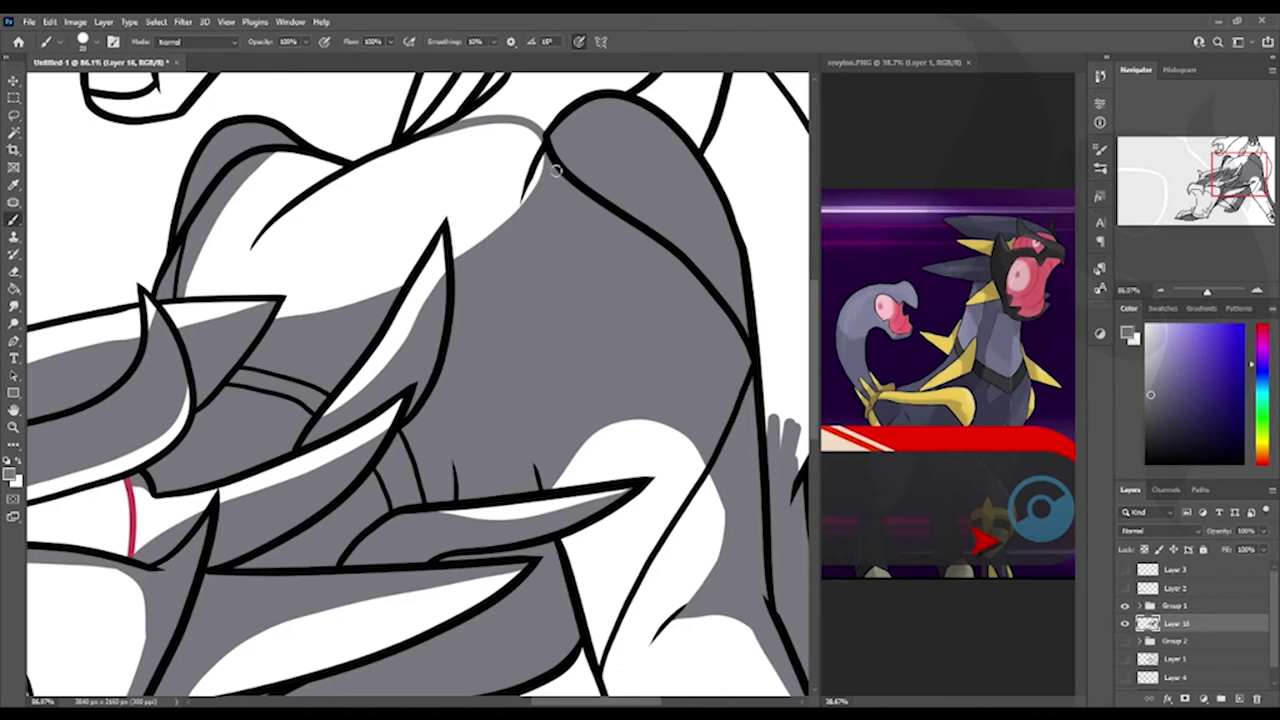
left_click_drag(556, 170, 496, 360)
left_click_drag(440, 290, 480, 175)
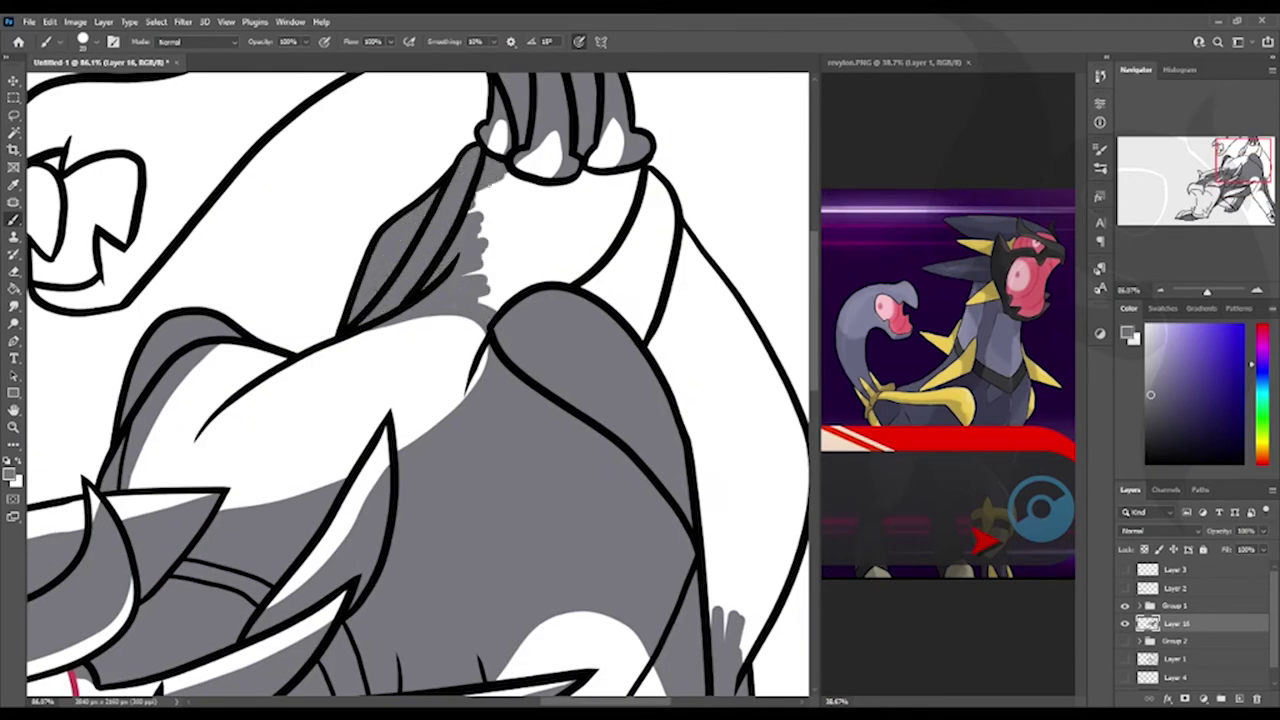
mouse_move(668, 228)
left_mouse_down()
mouse_move(595, 200)
mouse_move(462, 287)
mouse_move(630, 263)
mouse_move(650, 215)
left_mouse_up()
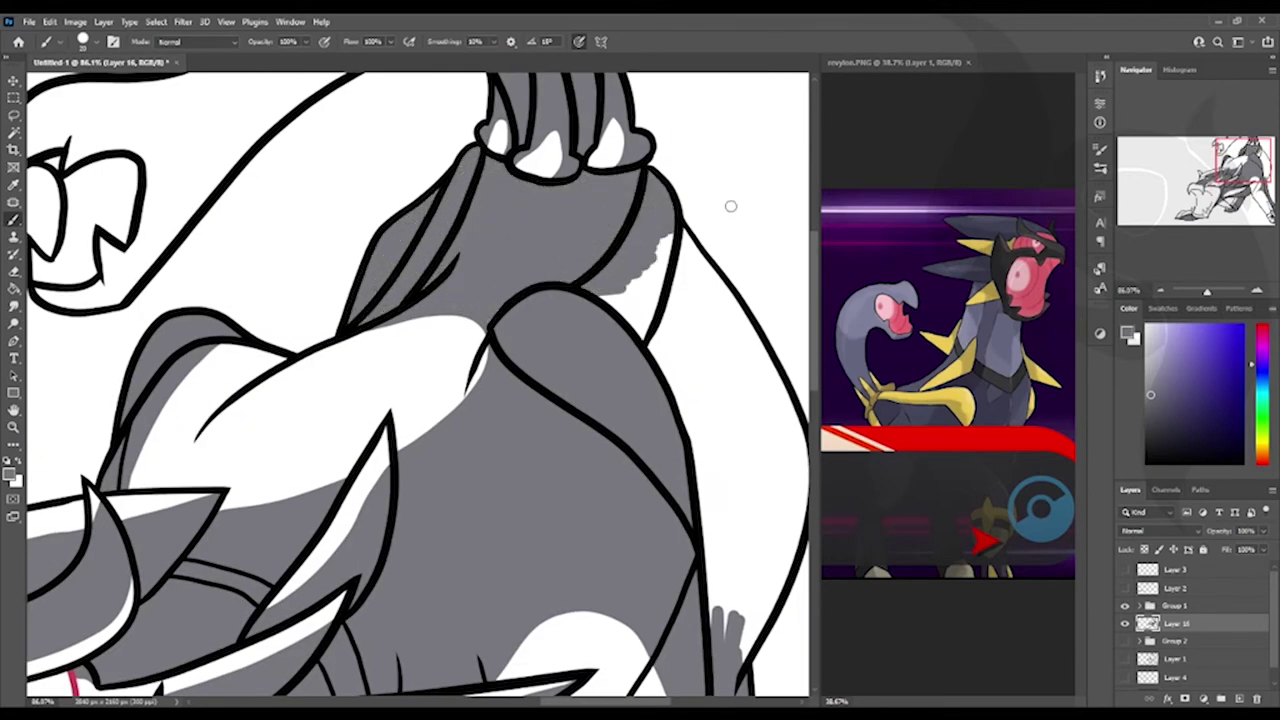
- Fill the plate above the hind leg, the hind thigh and the second head's neck with shading
mouse_move(624, 280)
left_mouse_down()
mouse_move(704, 332)
mouse_move(702, 264)
mouse_move(673, 405)
mouse_move(792, 547)
left_mouse_up()
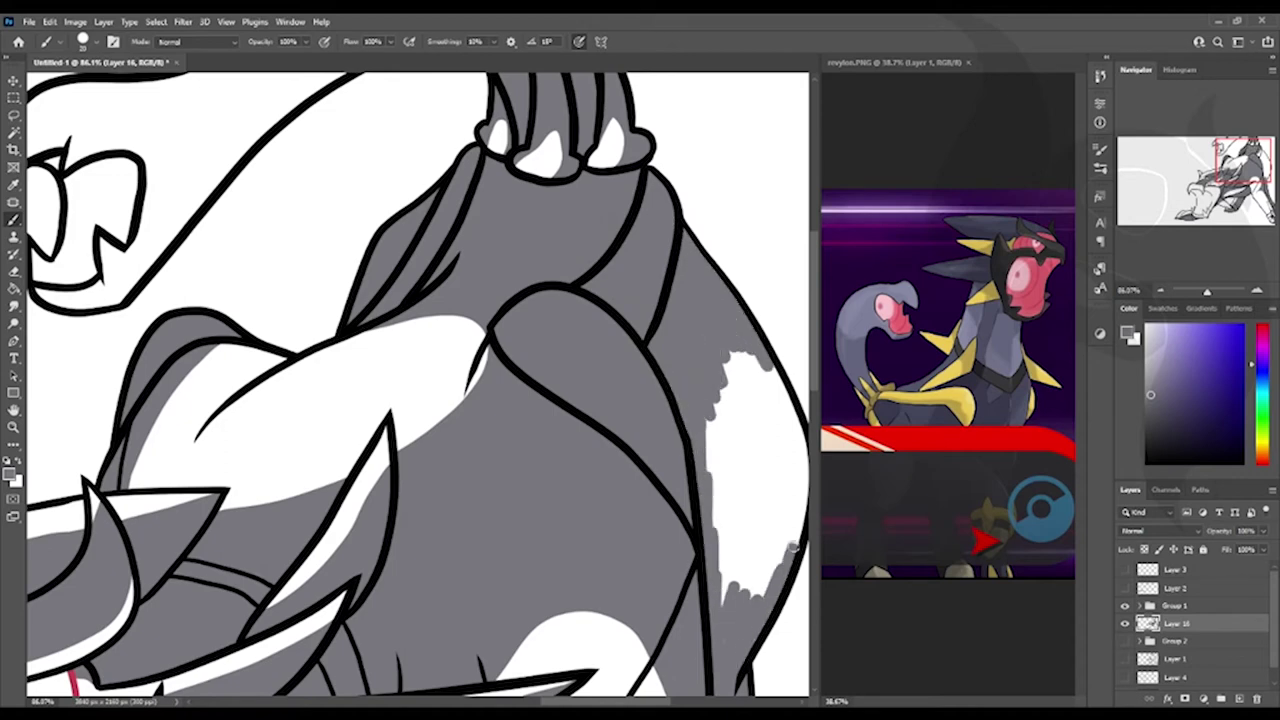
mouse_move(728, 341)
left_mouse_down()
mouse_move(761, 382)
mouse_move(745, 465)
mouse_move(770, 553)
left_mouse_up()
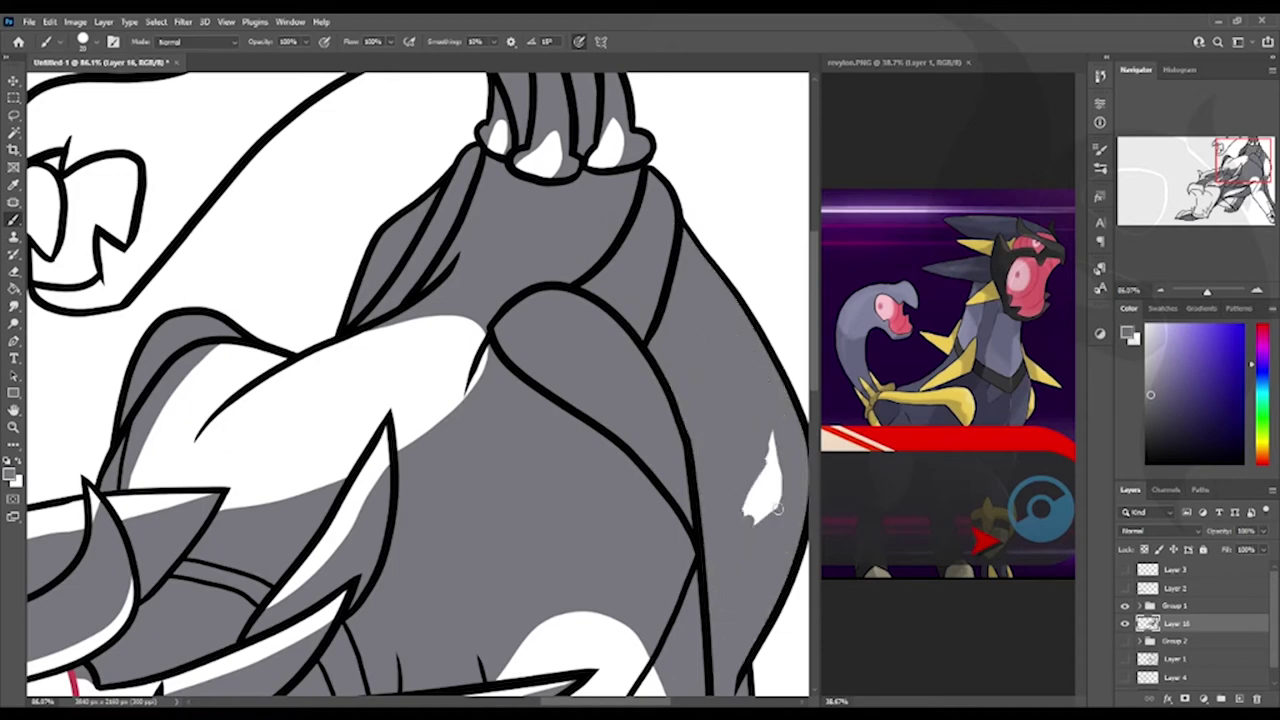
left_click_drag(776, 508, 856, 633)
mouse_move(105, 228)
left_mouse_down()
mouse_move(190, 412)
mouse_move(400, 195)
mouse_move(320, 169)
left_mouse_up()
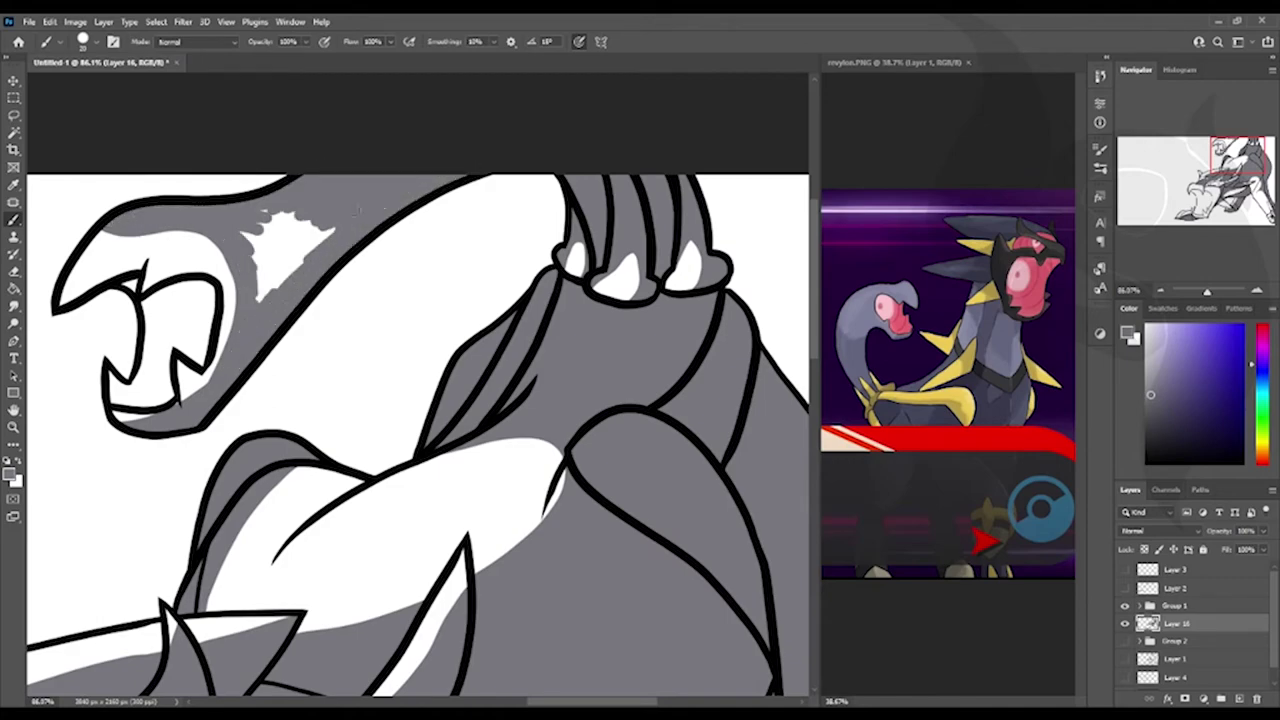
left_click_drag(255, 240, 280, 255)
- Touch up the shading on the main head's lower front fang and the adjoining tip of the jaw
scroll(466, 454, "down", 10)
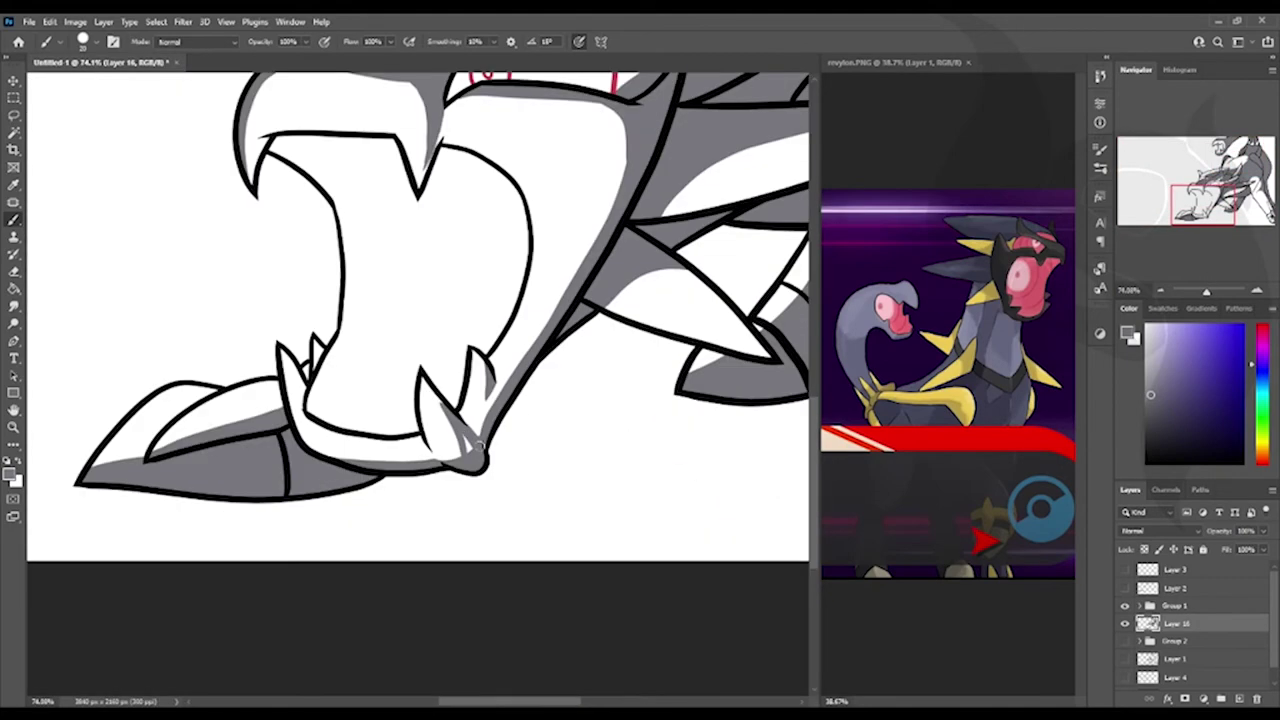
key("e")
key("b")
scroll(447, 385, "up", 4)
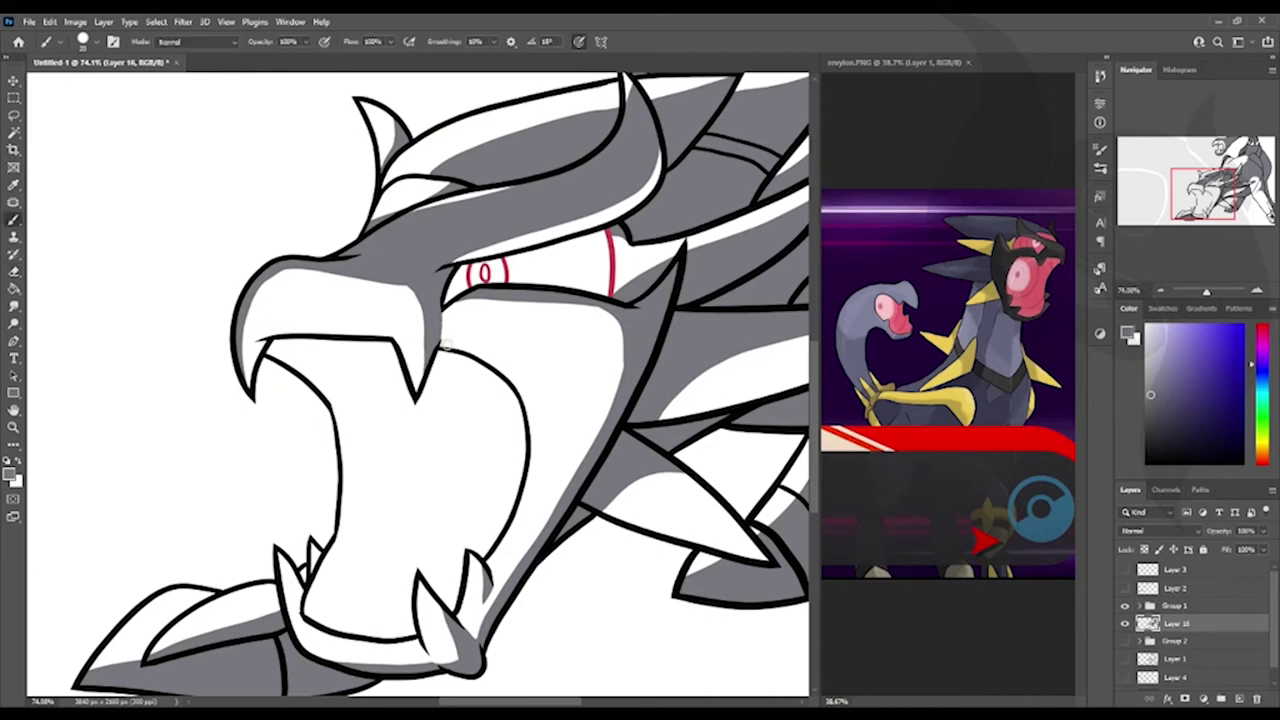
left_click_drag(1206, 291, 1202, 291)
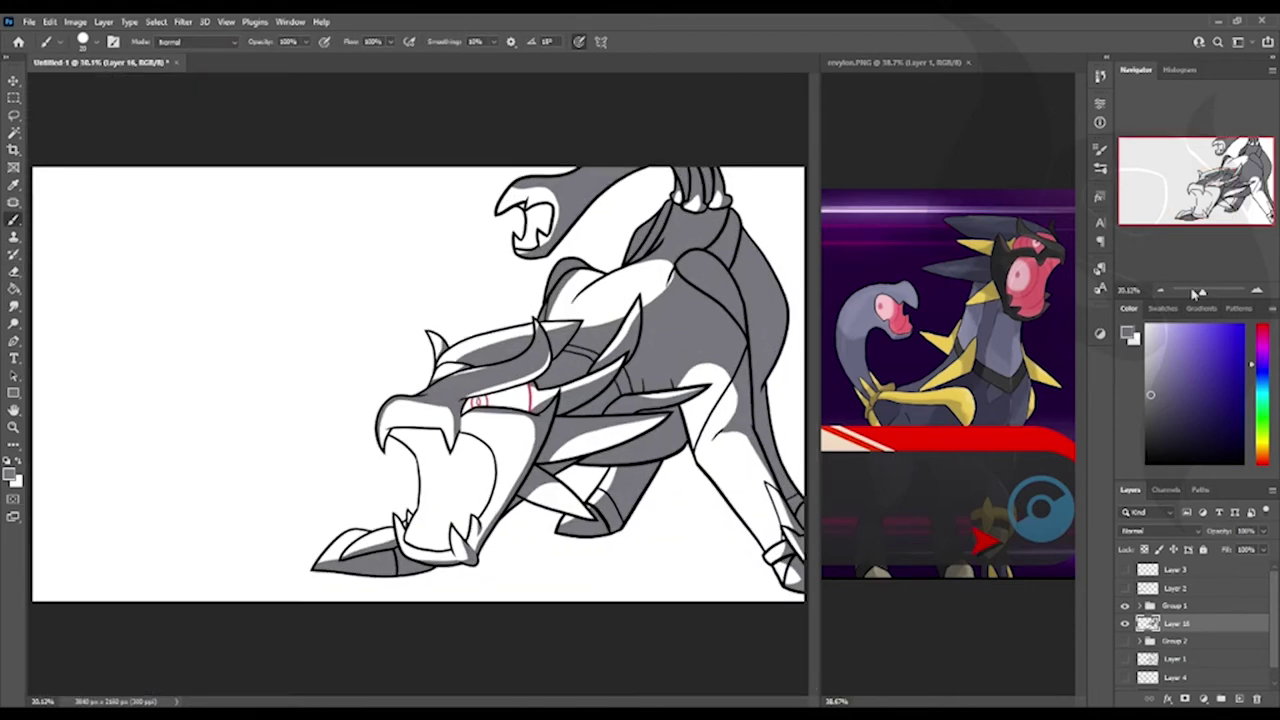
- Add a layer at the top of the stack and dab shadow-grey and light-pink colour swatches on an empty part of the canvas
left_click(1196, 570)
key("ctrl+shift+alt+n")
left_click_drag(181, 182, 216, 177)
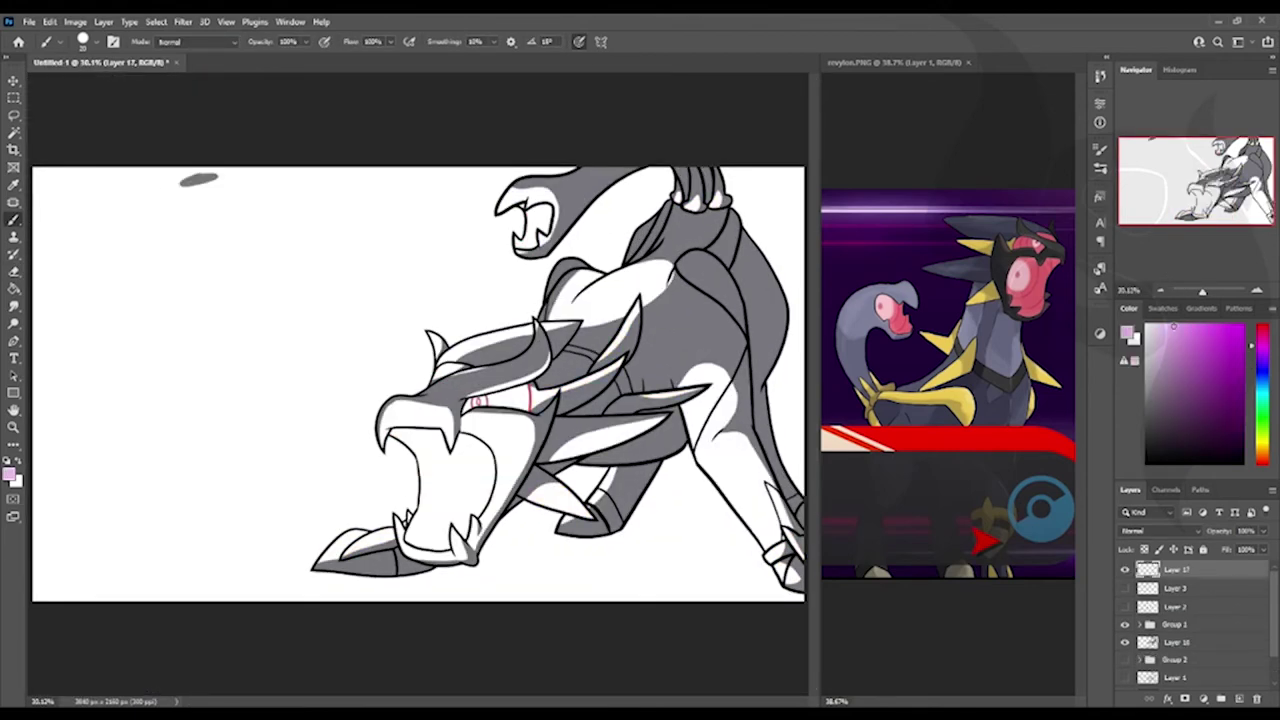
- On a new layer above the shading layer, paint light-pink rim highlights along the main beak's lower edge and upper fang
left_click(1176, 642)
left_click_drag(1202, 291, 1208, 291)
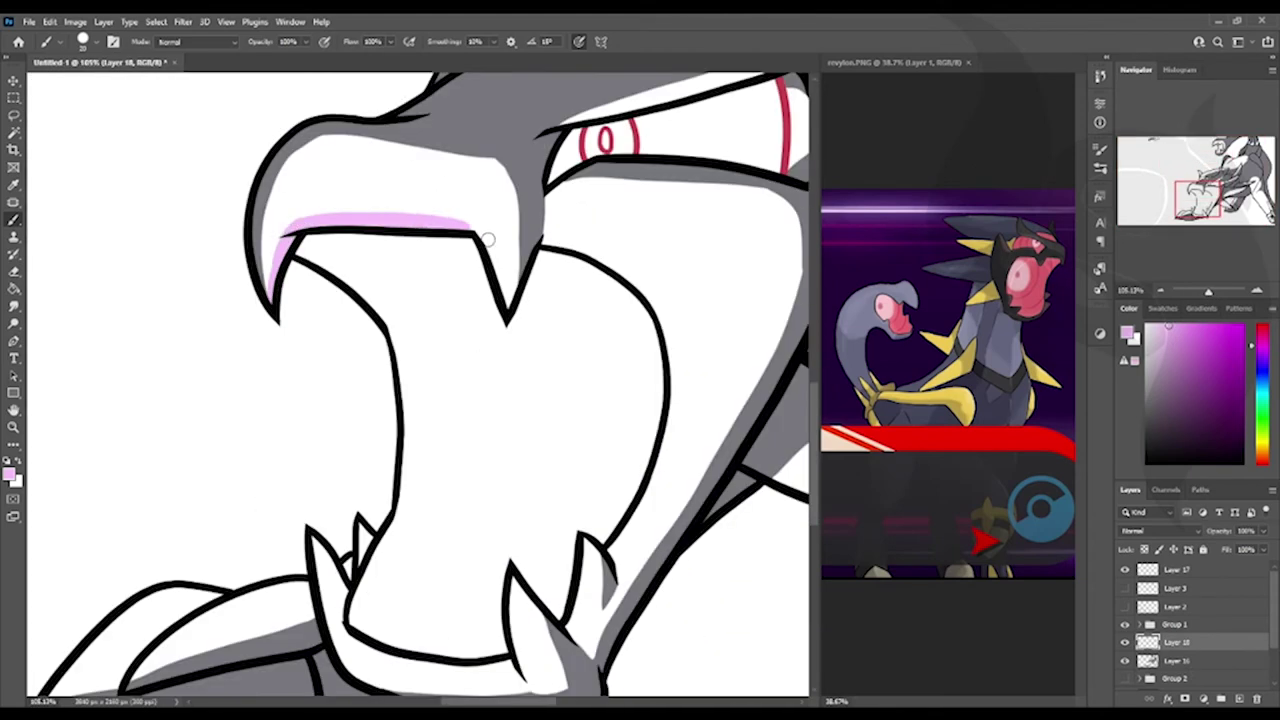
left_click_drag(487, 240, 510, 295)
key("e")
key("b")
- Paint light-pink rim highlights along the main head's brow ridge and the top edge of its crest
scroll(273, 328, "up", 10)
scroll(273, 328, "right", 10)
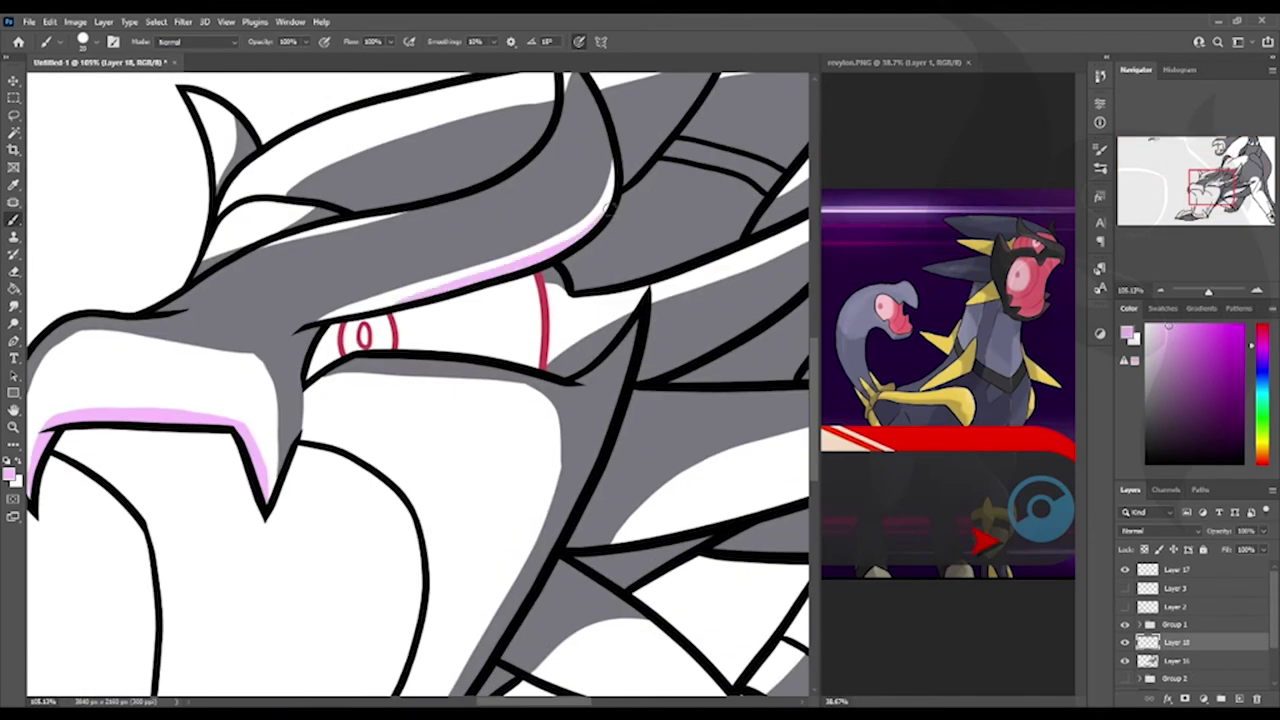
left_click_drag(300, 246, 530, 222)
key("e")
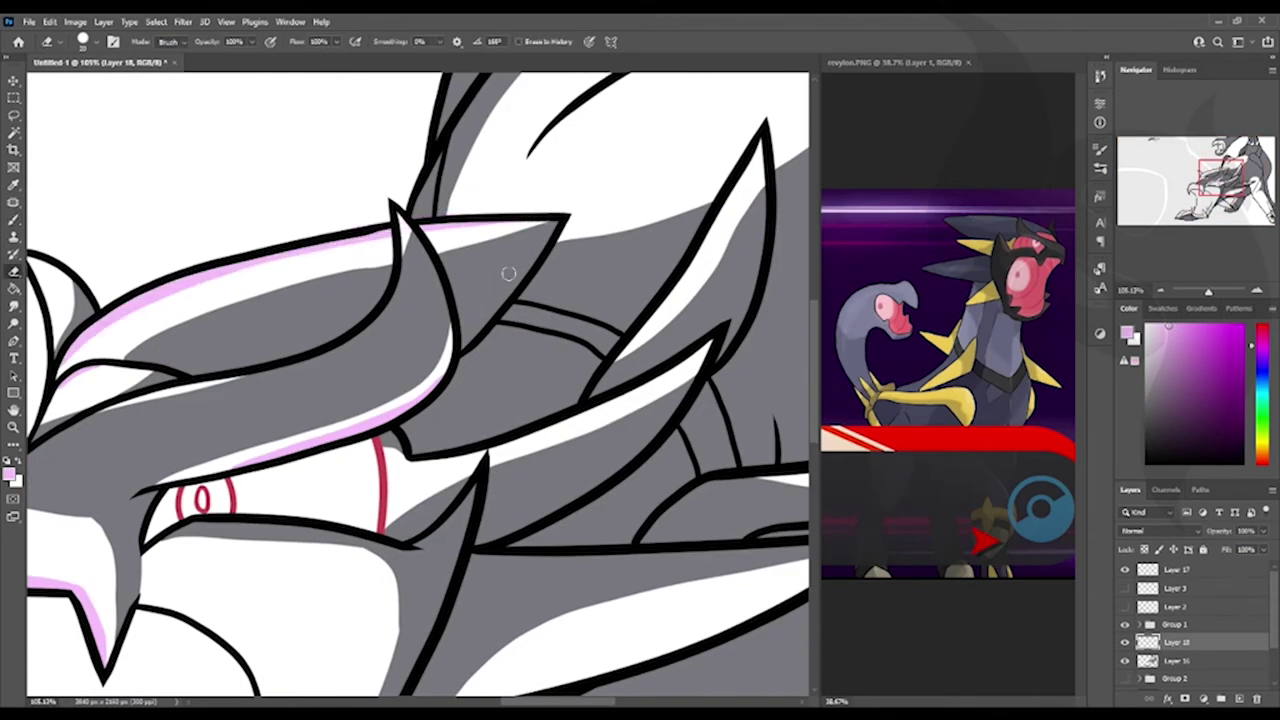
- Highlight the rear rim of the main head's open mouth and the edges of its lower fangs in light pink
scroll(508, 273, "down", 10)
scroll(508, 273, "left", 10)
key("b")
left_click_drag(445, 150, 394, 346)
left_click_drag(290, 440, 335, 578)
key("e")
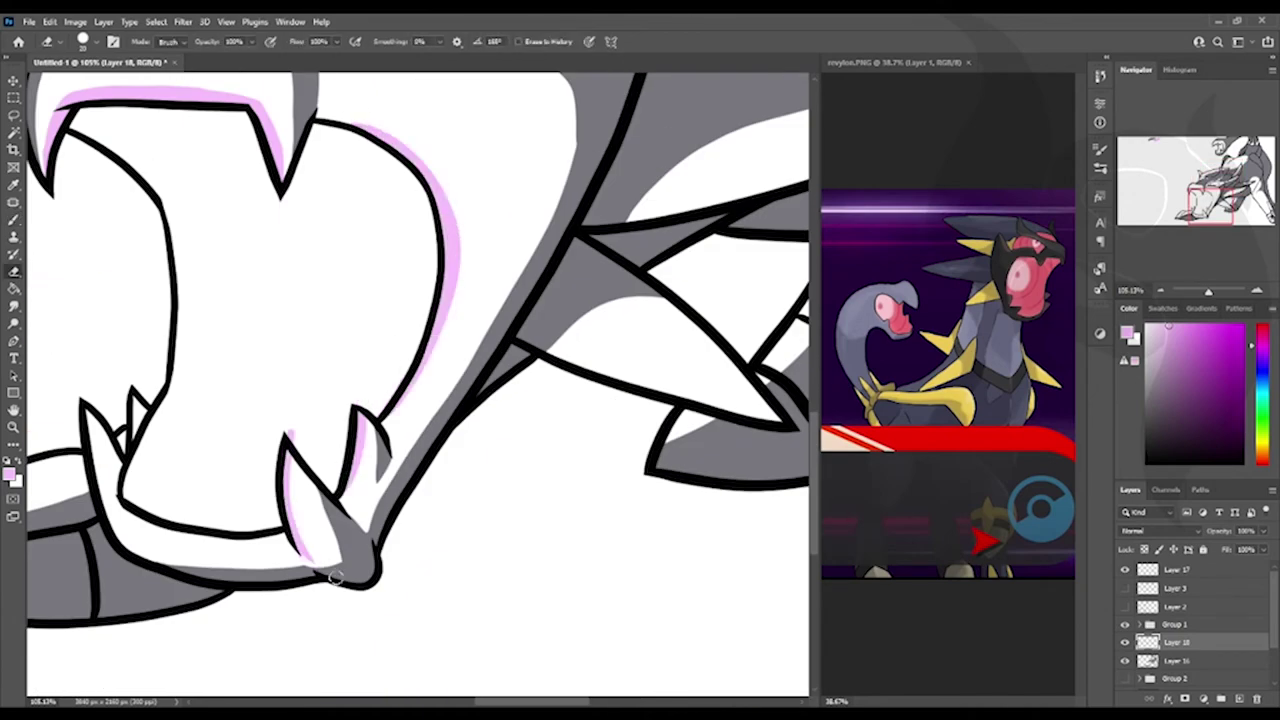
- Paint light-pink highlights on the front foot and along the lower edge of the spike behind the jaw
key("b")
scroll(335, 578, "down", 5)
scroll(335, 578, "left", 3)
left_click_drag(290, 300, 458, 405)
mouse_move(320, 225)
left_mouse_down()
mouse_move(303, 334)
mouse_move(503, 275)
left_mouse_up()
scroll(380, 386, "up", 10)
scroll(380, 386, "right", 10)
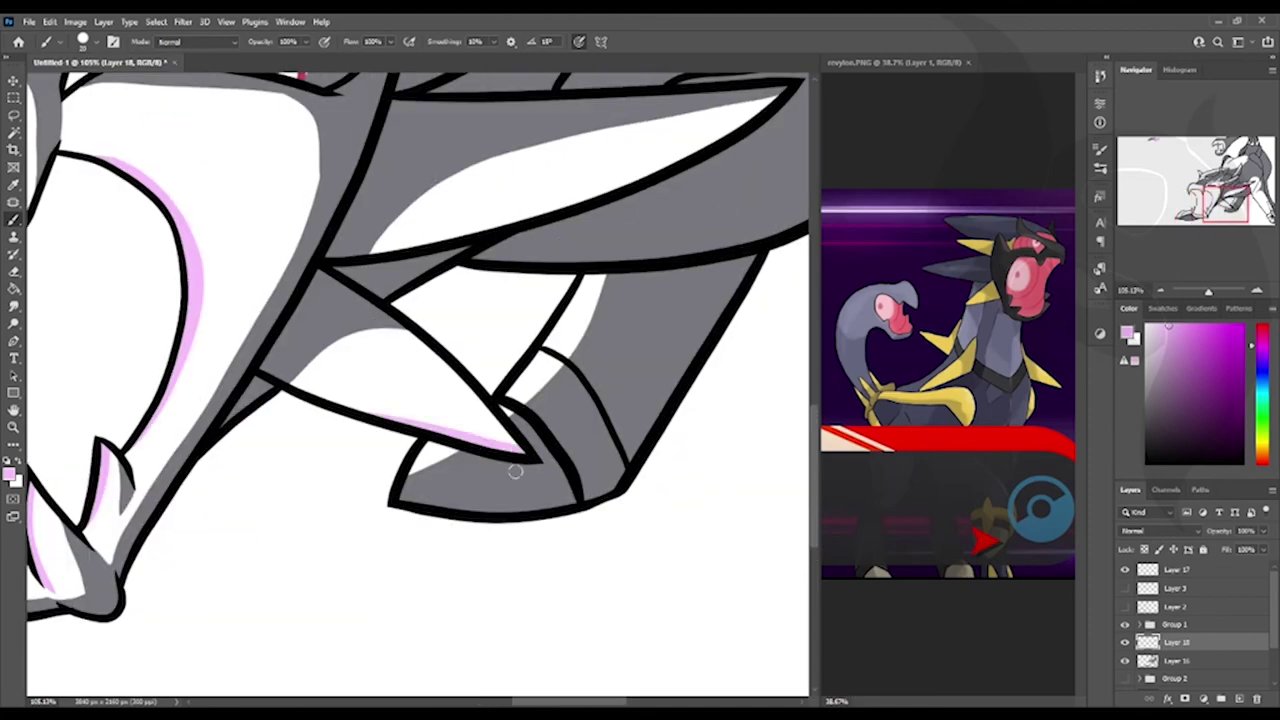
key("e")
- Highlight the second head's beak and lower jaw and the shoulder crease in light pink, trimming the strokes with the eraser
mouse_move(444, 343)
left_mouse_down()
mouse_move(237, 491)
mouse_move(236, 441)
mouse_move(463, 371)
mouse_move(114, 320)
left_mouse_up()
key("b")
left_click_drag(180, 434, 250, 430)
key("e")
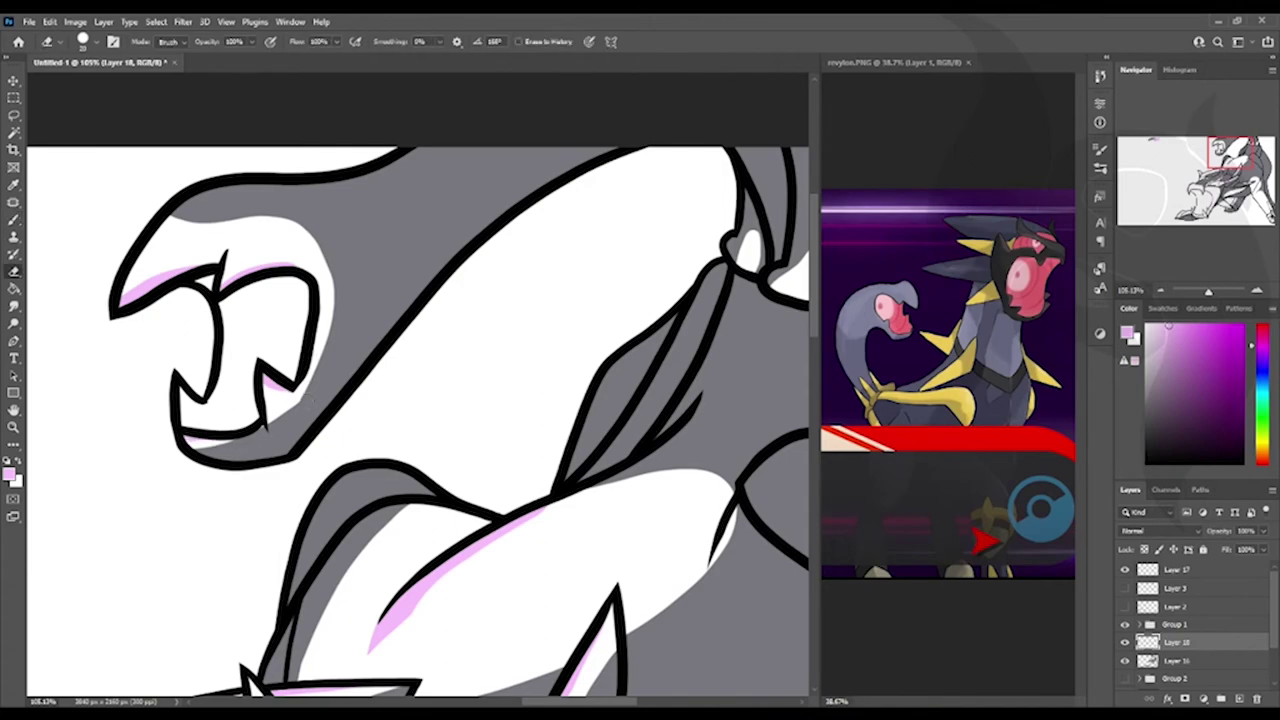
- Paint light-pink highlights on the near foot's ankle band and the spike beside it
key("b")
mouse_move(336, 390)
left_mouse_down()
mouse_move(486, 391)
mouse_move(283, 314)
mouse_move(323, 328)
left_mouse_up()
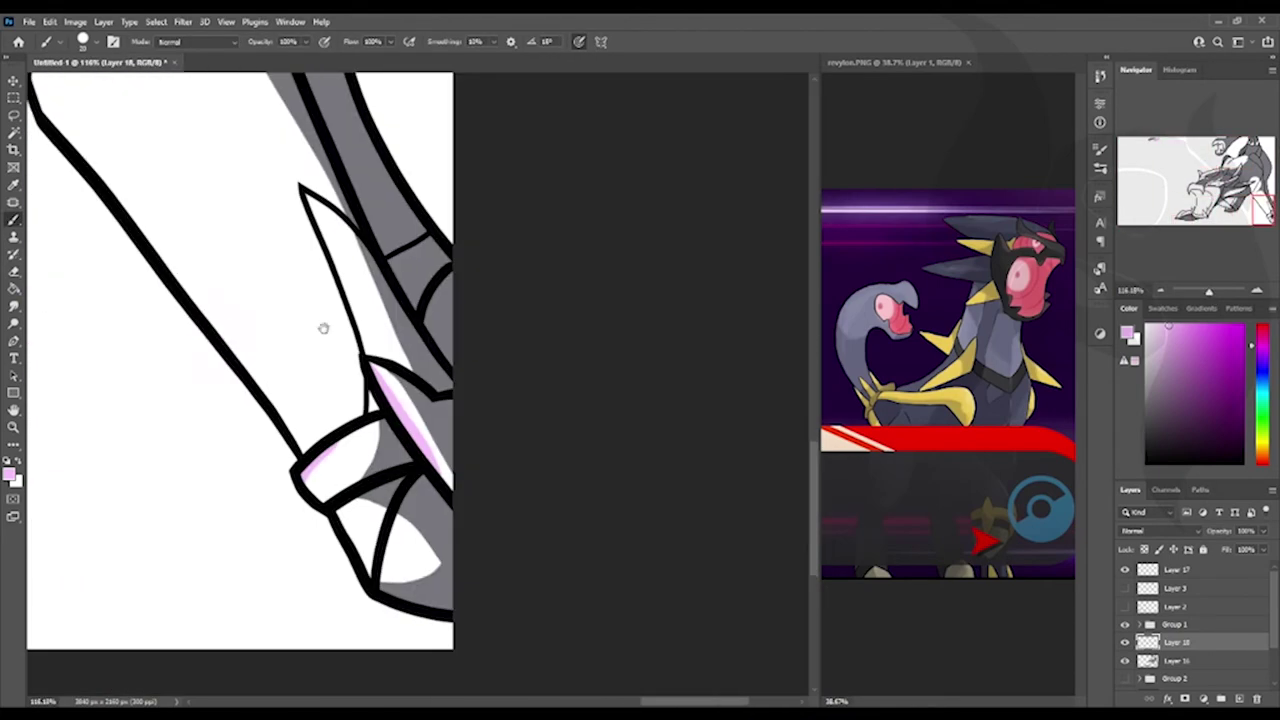
scroll(323, 328, "up", 2)
scroll(323, 328, "down", 6)
- Set the shading layer to Multiply and the highlight layer to Soft Light at 77% opacity
key("alt+bracketleft")
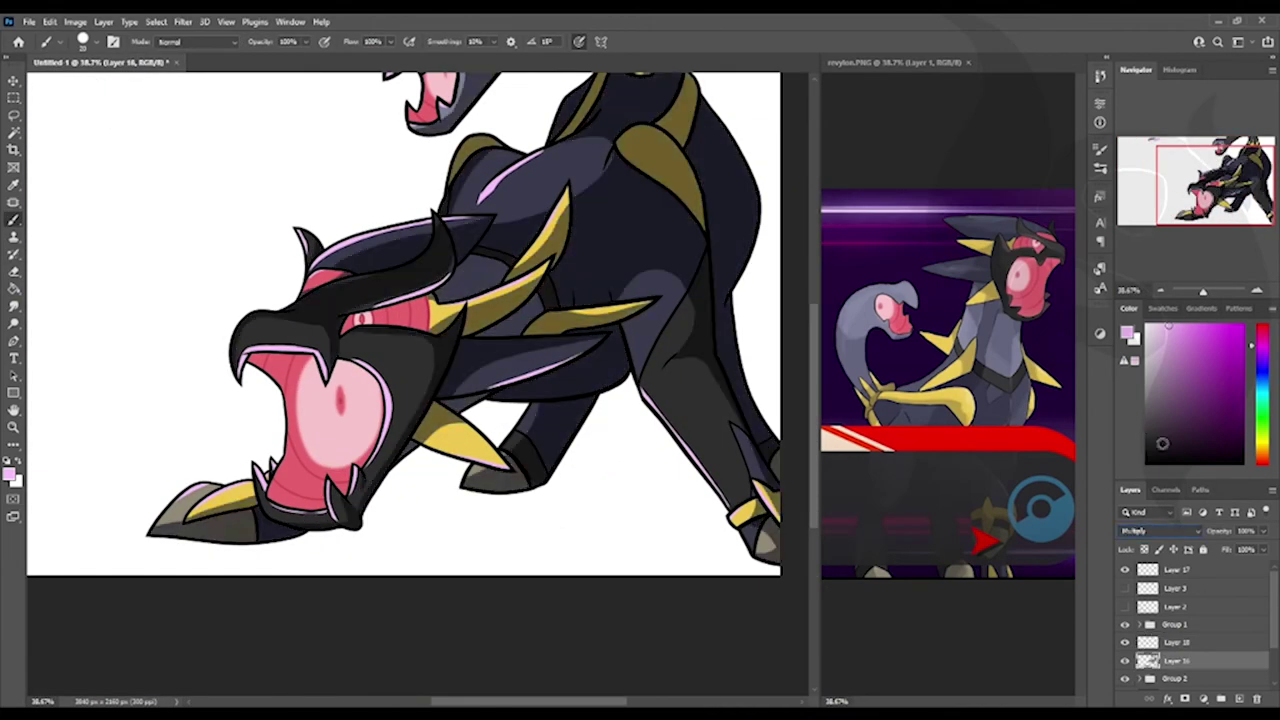
key("alt+bracketright")
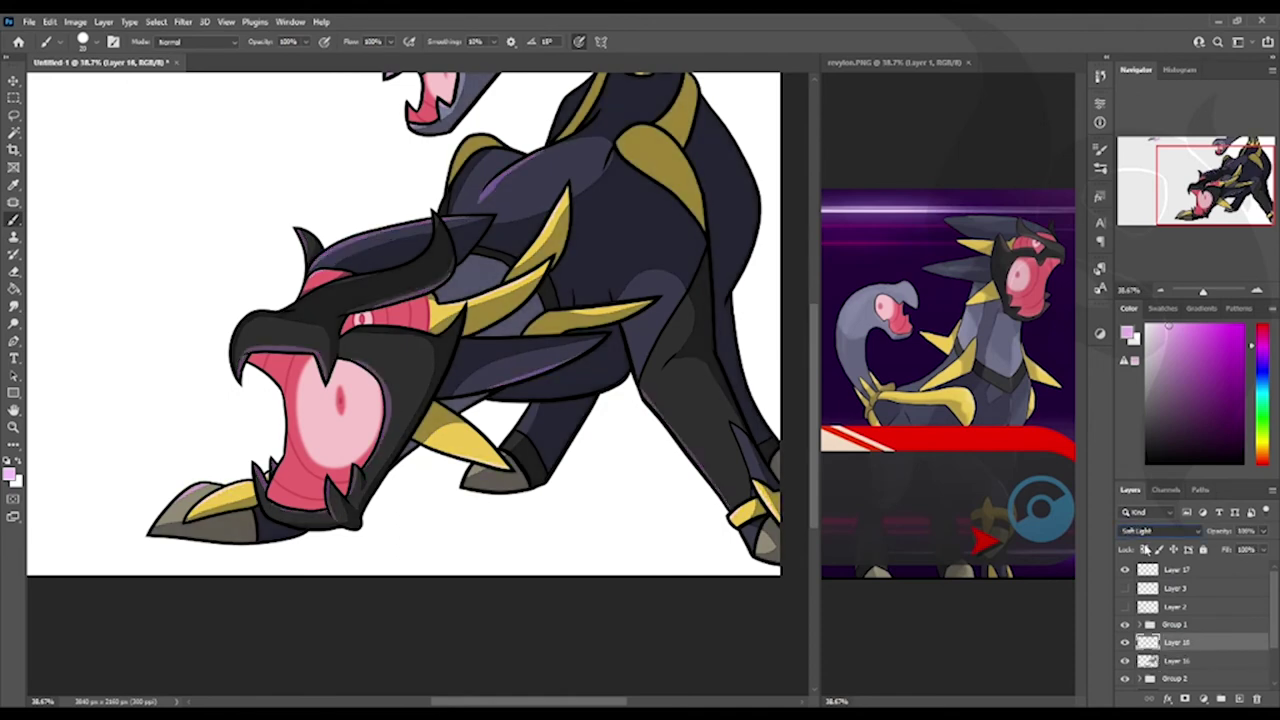
scroll(1150, 531, "up", 8)
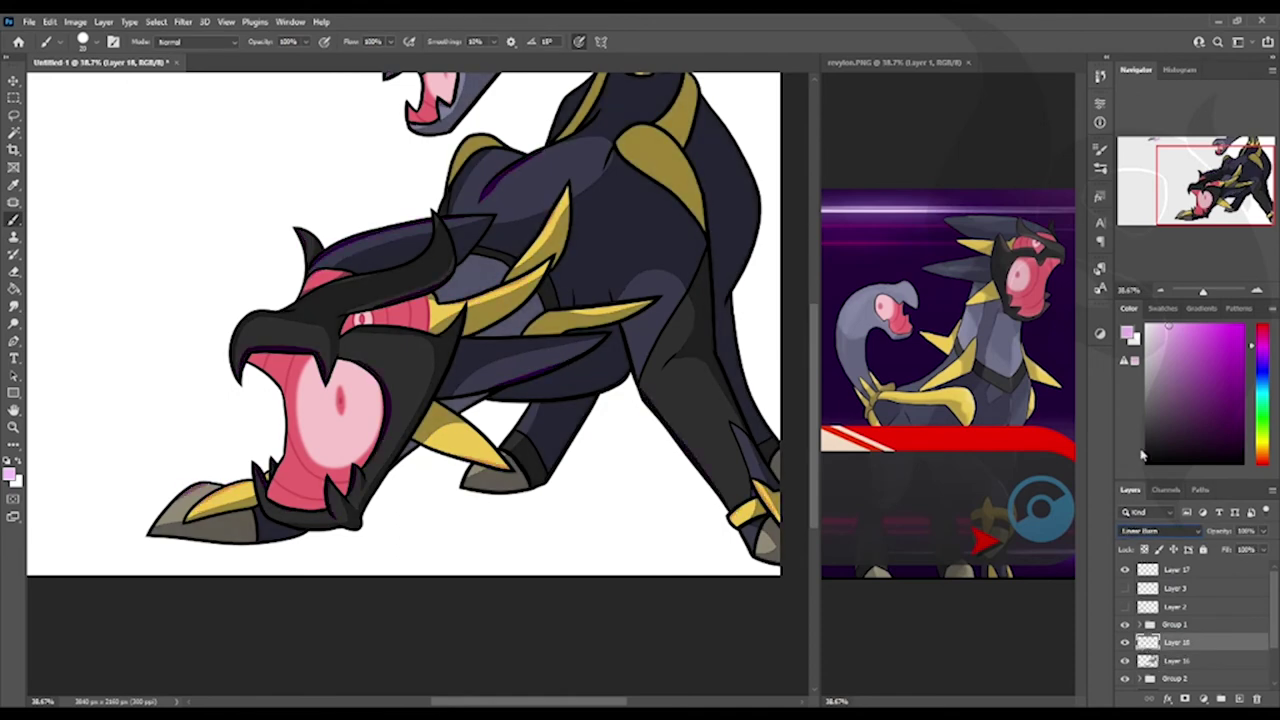
scroll(1150, 531, "down", 8)
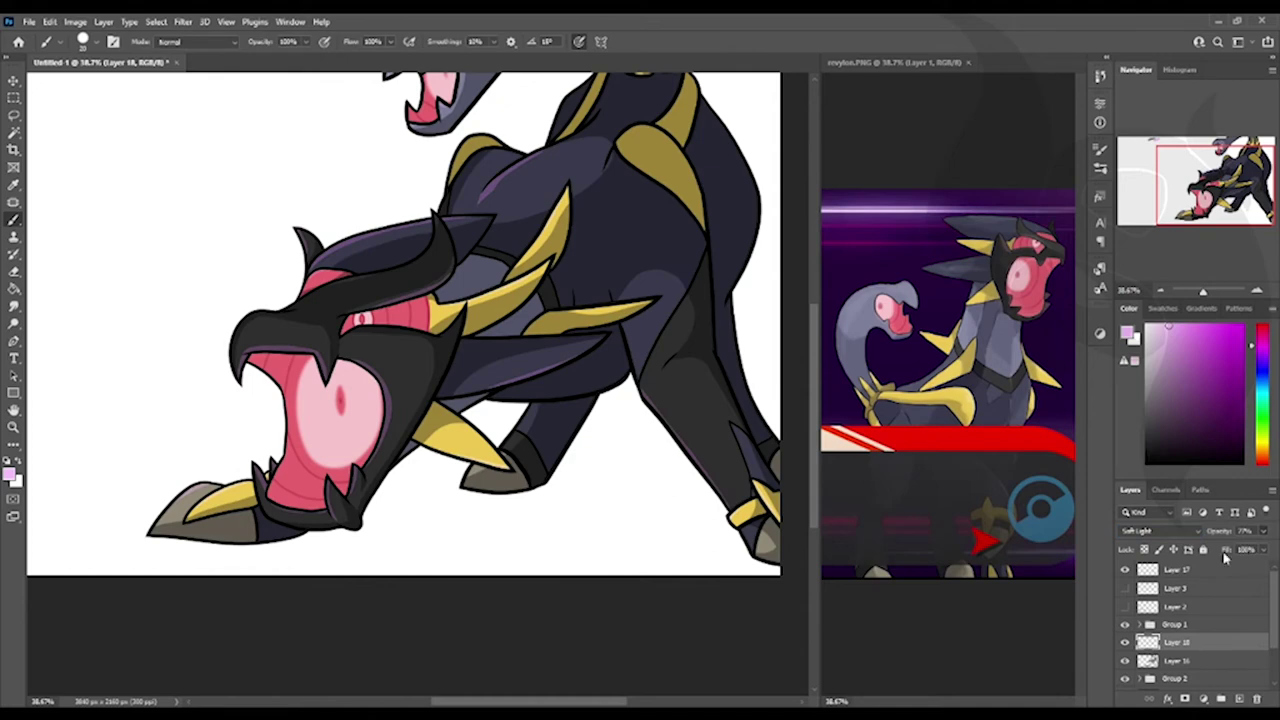
key("space")
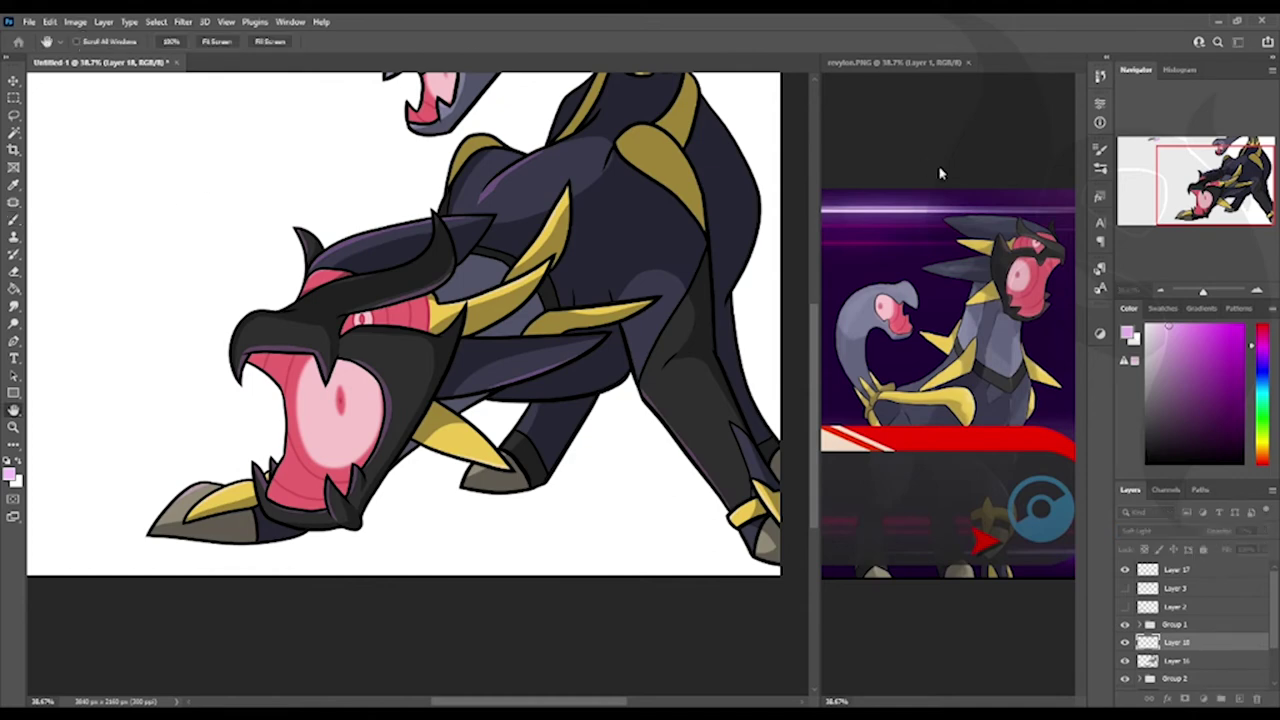
- Try selecting the empty background around the creature with the highlight layer hidden, and drop the selection
scroll(400, 350, "up", 5)
key("w")
key("ctrl+minus")
left_click(138, 266)
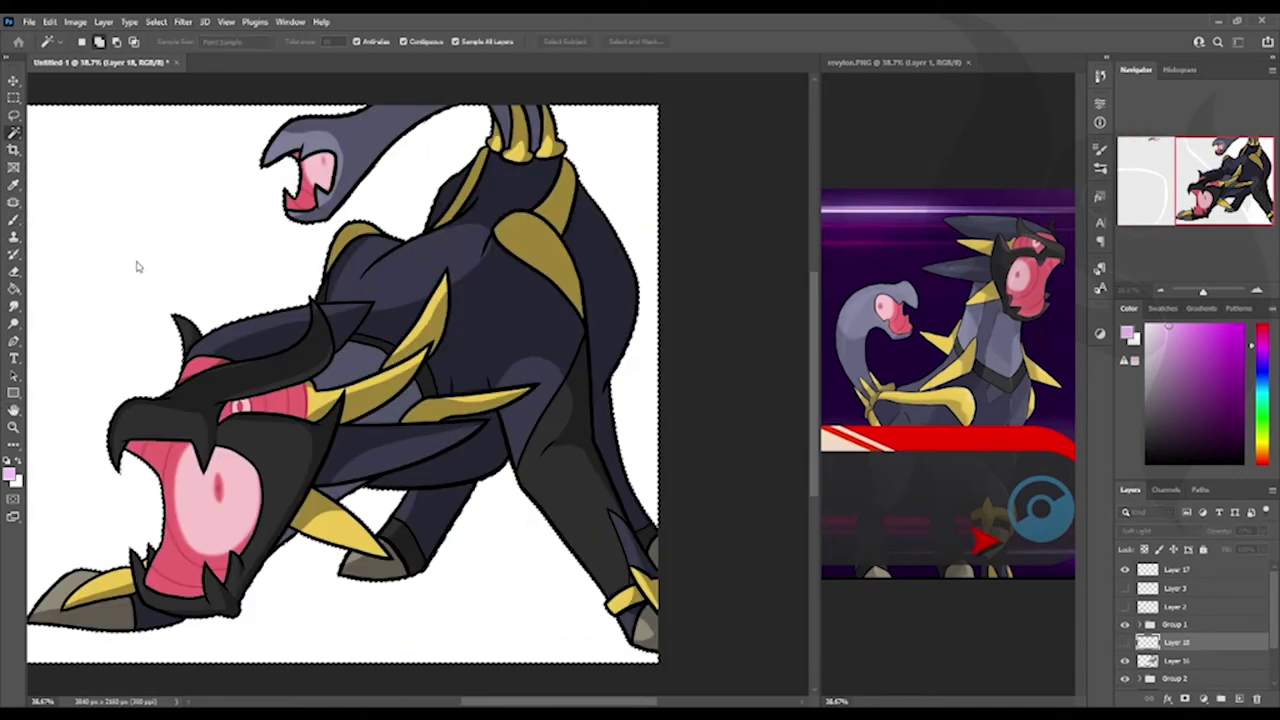
key("ctrl+d")
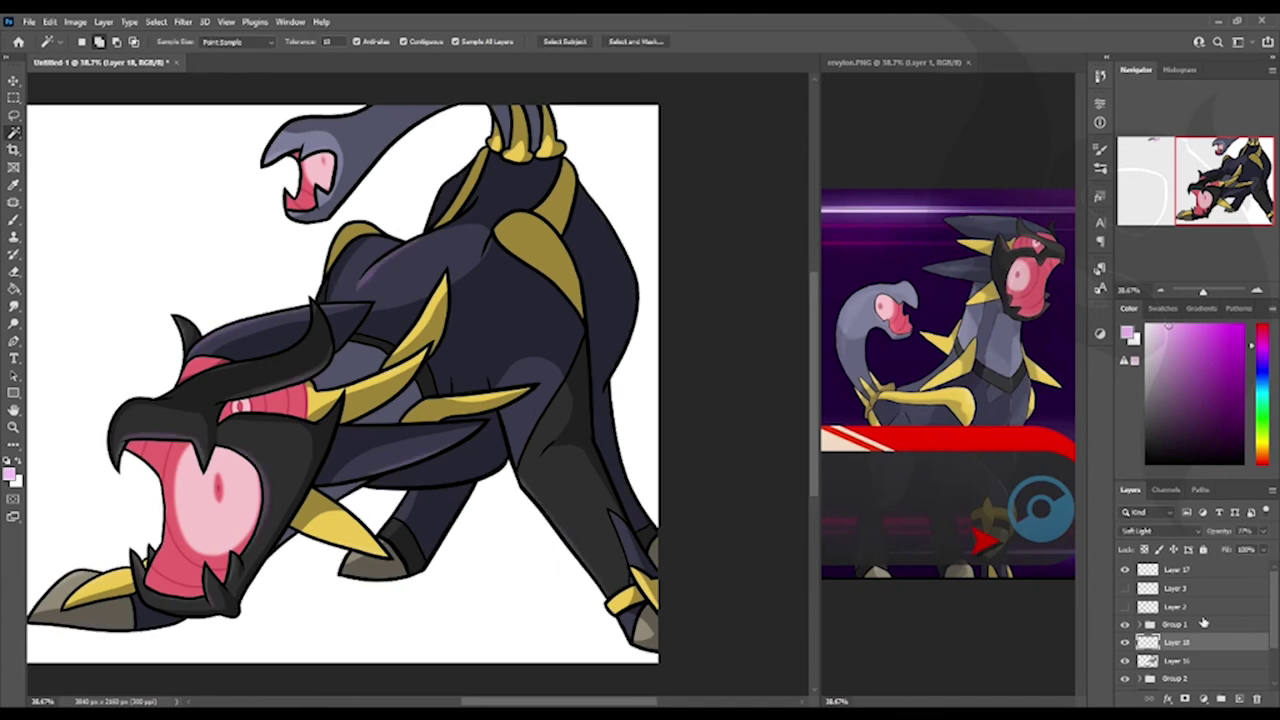
- On a new layer above the shading, lasso the areas around both heads and fill everything outside them with shadow grey
scroll(400, 350, "up", 3)
key("ctrl+minus")
left_click(1238, 698)
key("l")
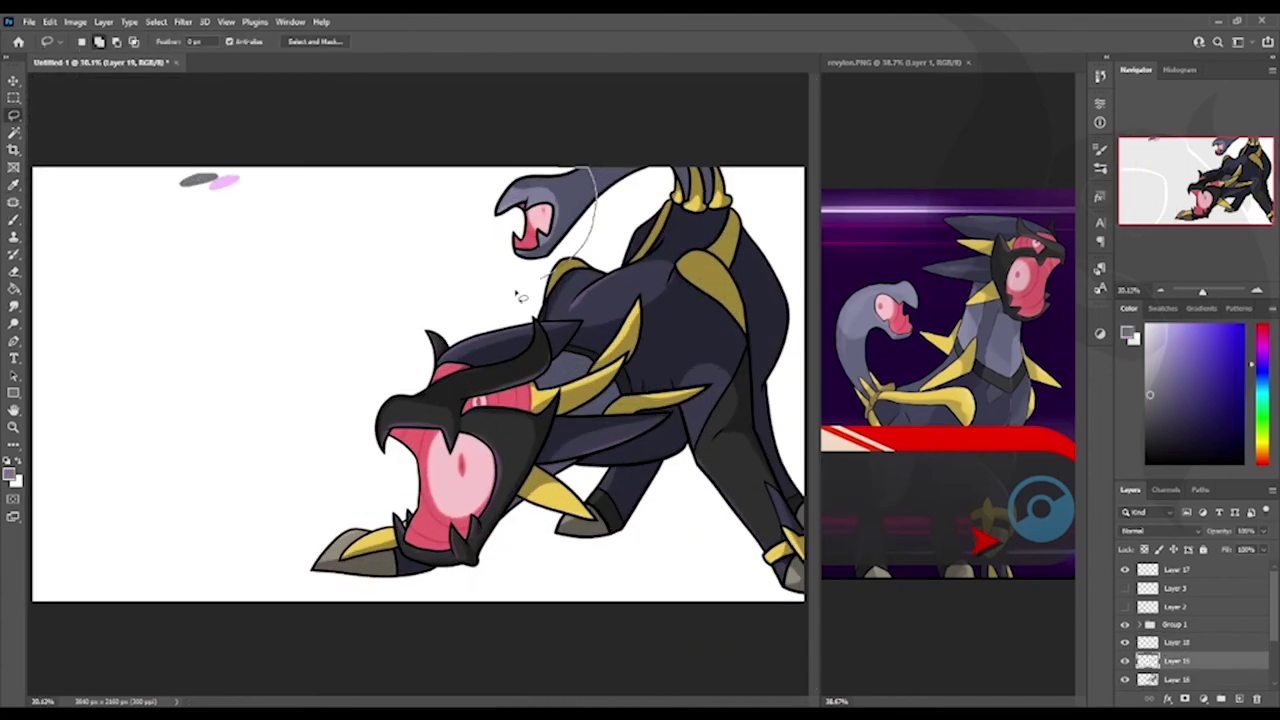
left_click_drag(520, 297, 706, 600)
key("ctrl+BackSpace")
- Blur the grey fill into a soft vignette and set its layer to Multiply at 68% opacity
key("h")
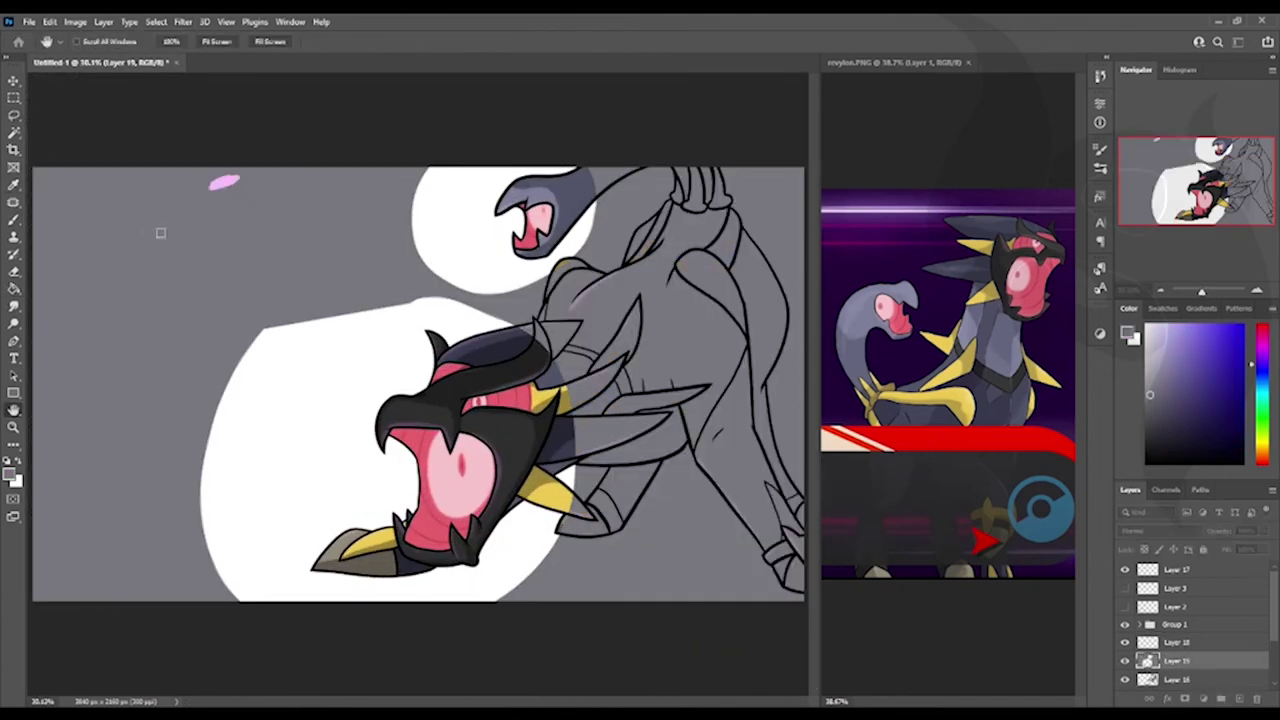
key("shift+alt+m")
key("g")
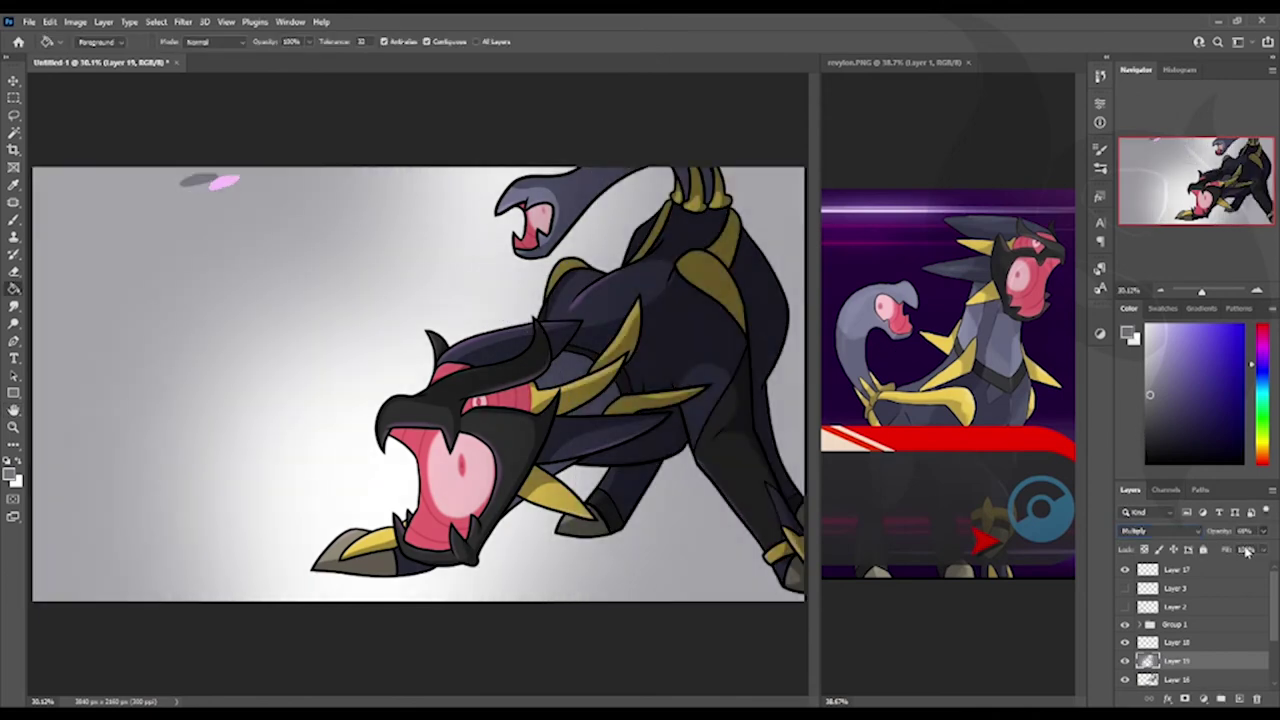
- On a new layer, fill the lassoed area around both heads with light pink and set the layer to Soft Light
key("ctrl+shift+alt+n")
left_click(1262, 345)
left_click(1168, 327)
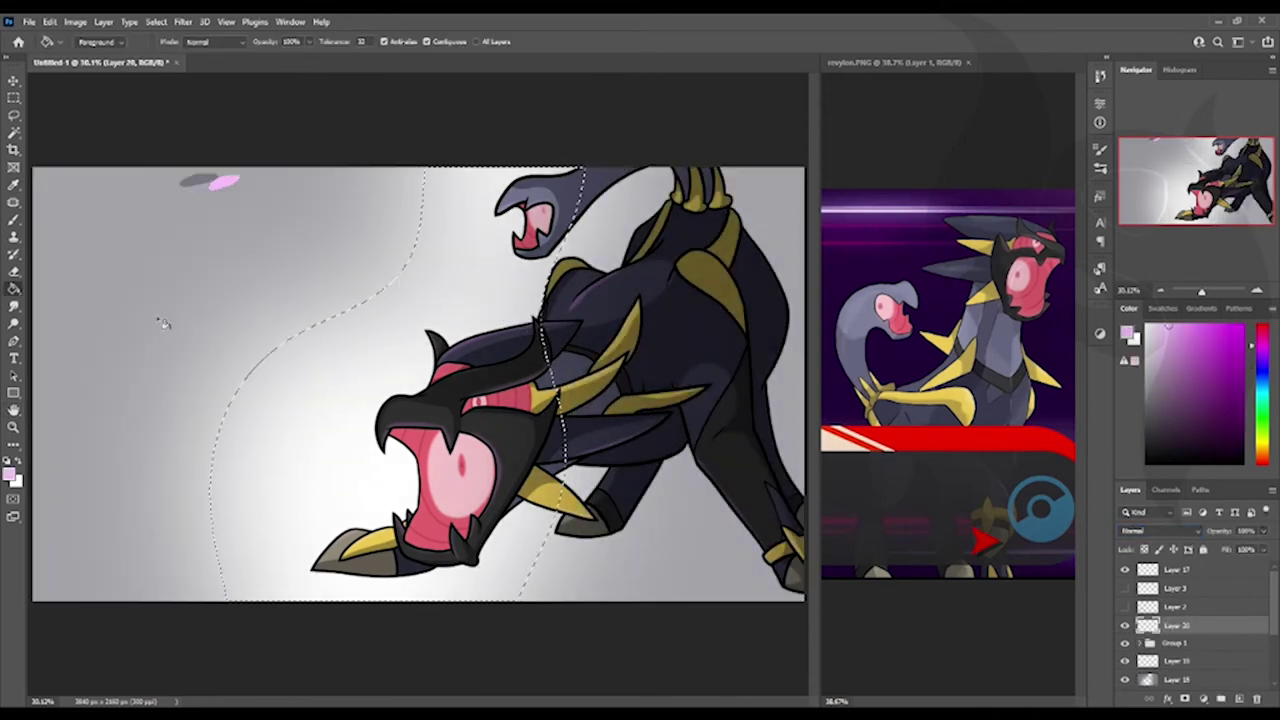
key("alt+BackSpace")
key("shift+alt+s")
key("shift+alt+f")
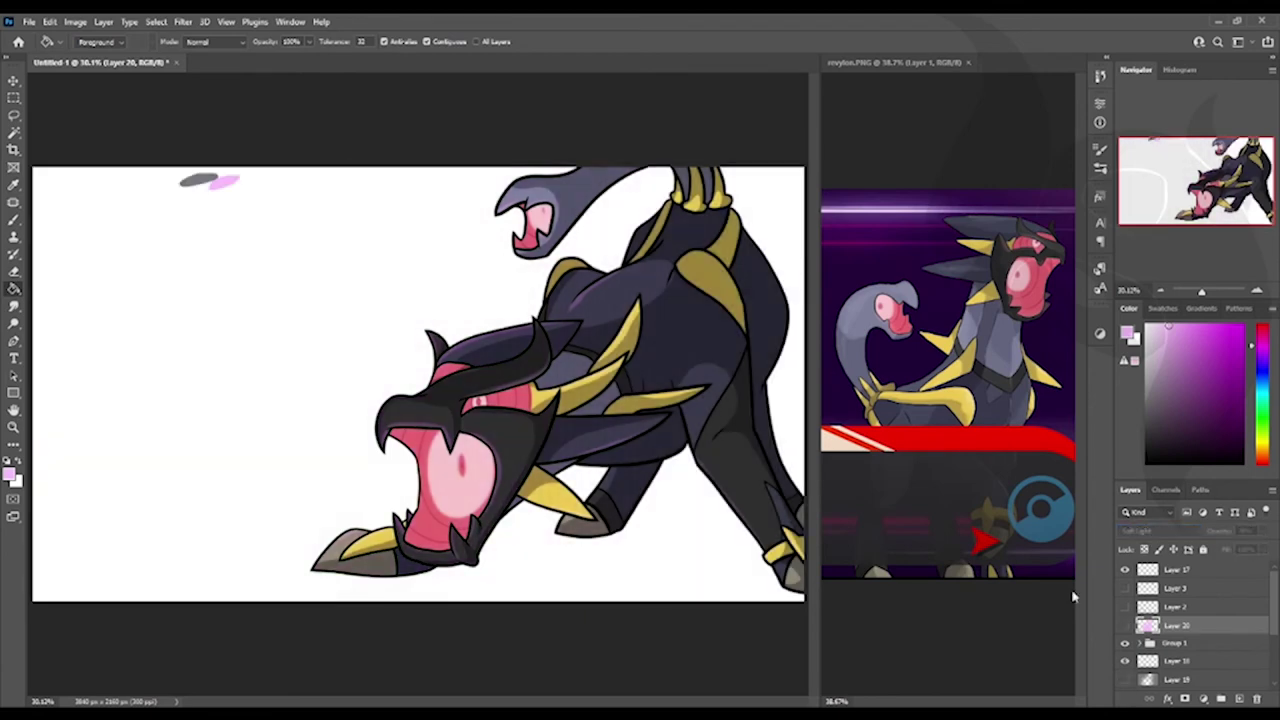
- Mask the pink light and grey vignette layers to the creature's silhouette so the background stays clear
key("d")
key("m")
left_click(1183, 700)
left_click(1200, 680)
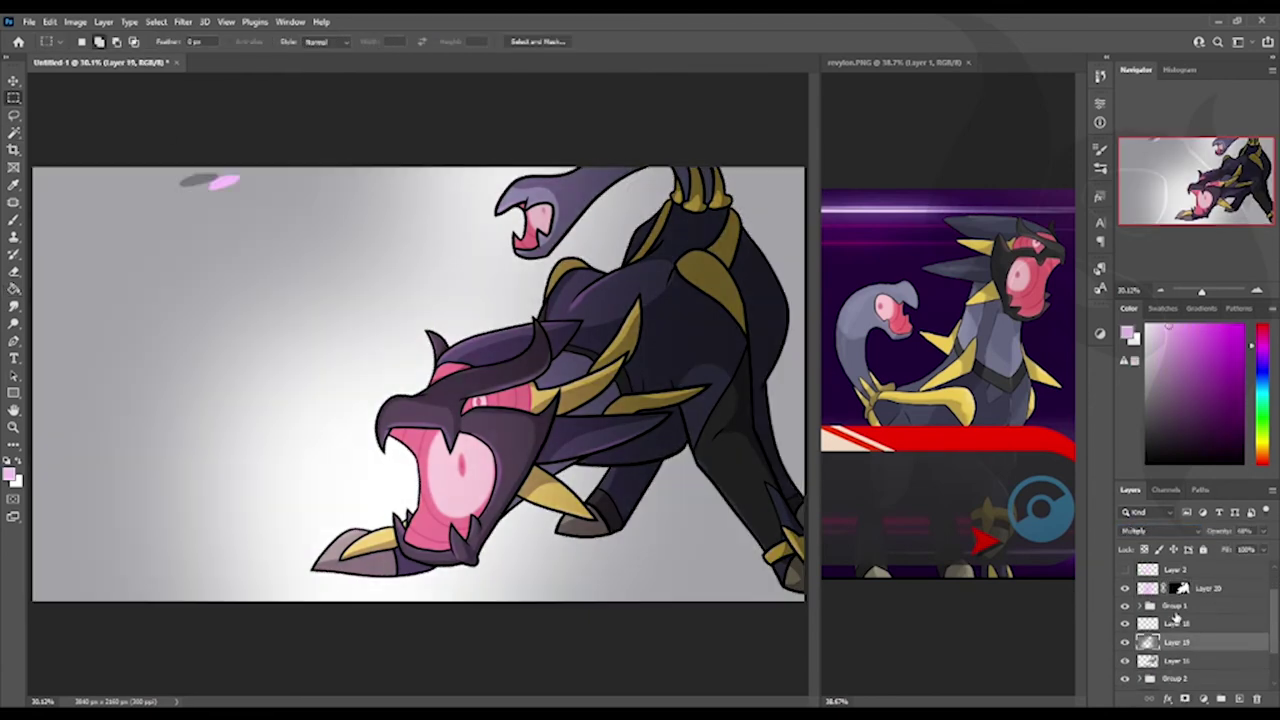
- Combine all of the creature's layers into one group and show the beam sketch layer
scroll(1190, 640, "down", 2)
left_click(1172, 678, "shift")
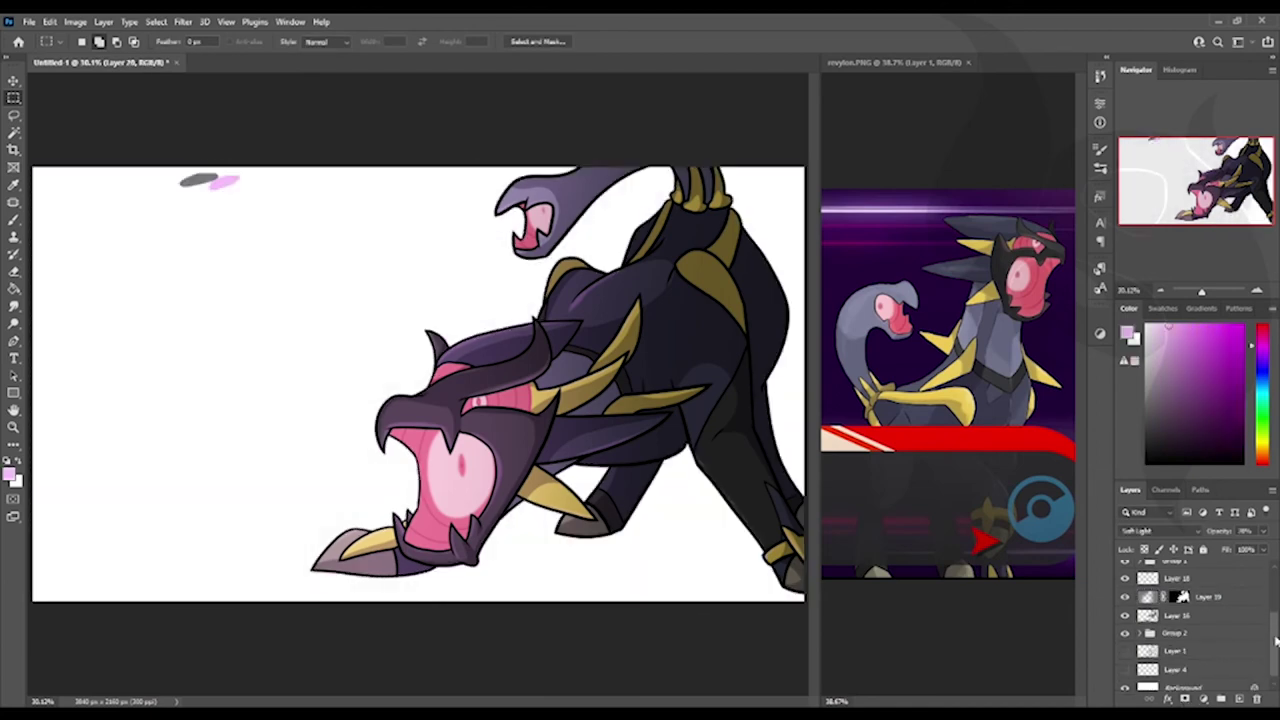
key("ctrl+g")
left_click(1124, 607)
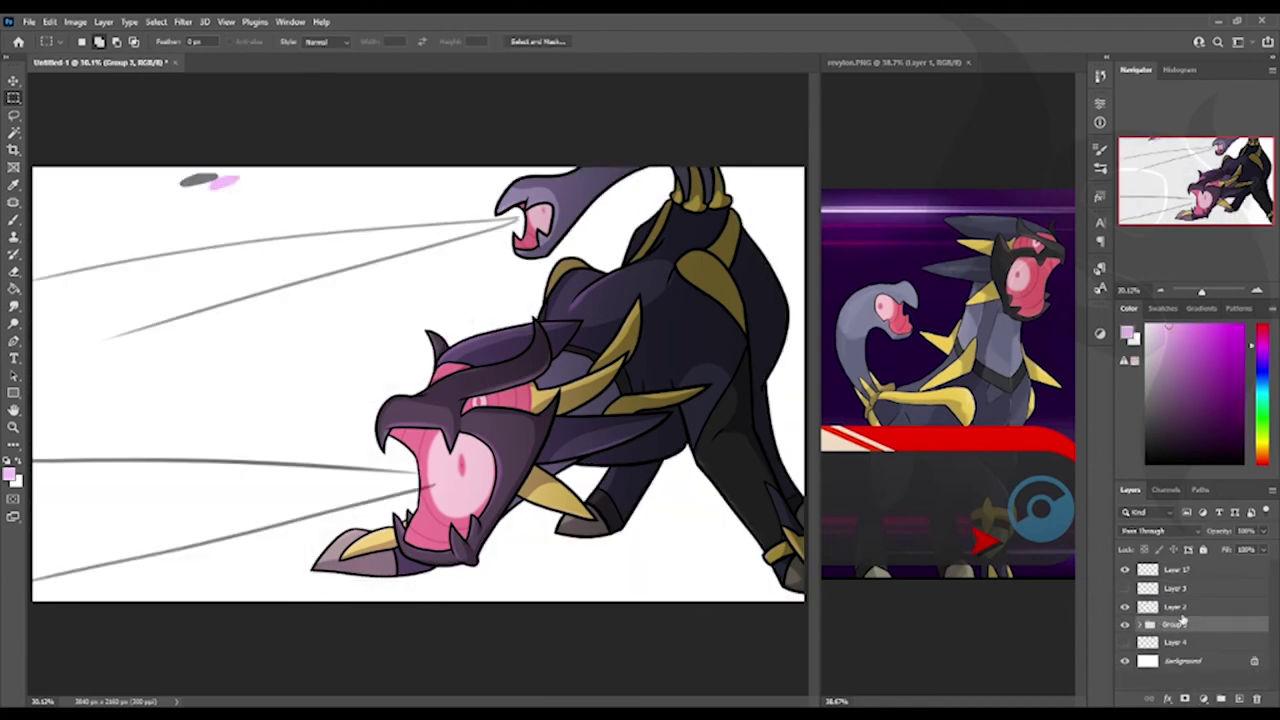
- Fade the creature group to 60% opacity and trace both beams' outlines in pink on a new layer
key("6")
key("ctrl+shift+alt+n")
key("b")
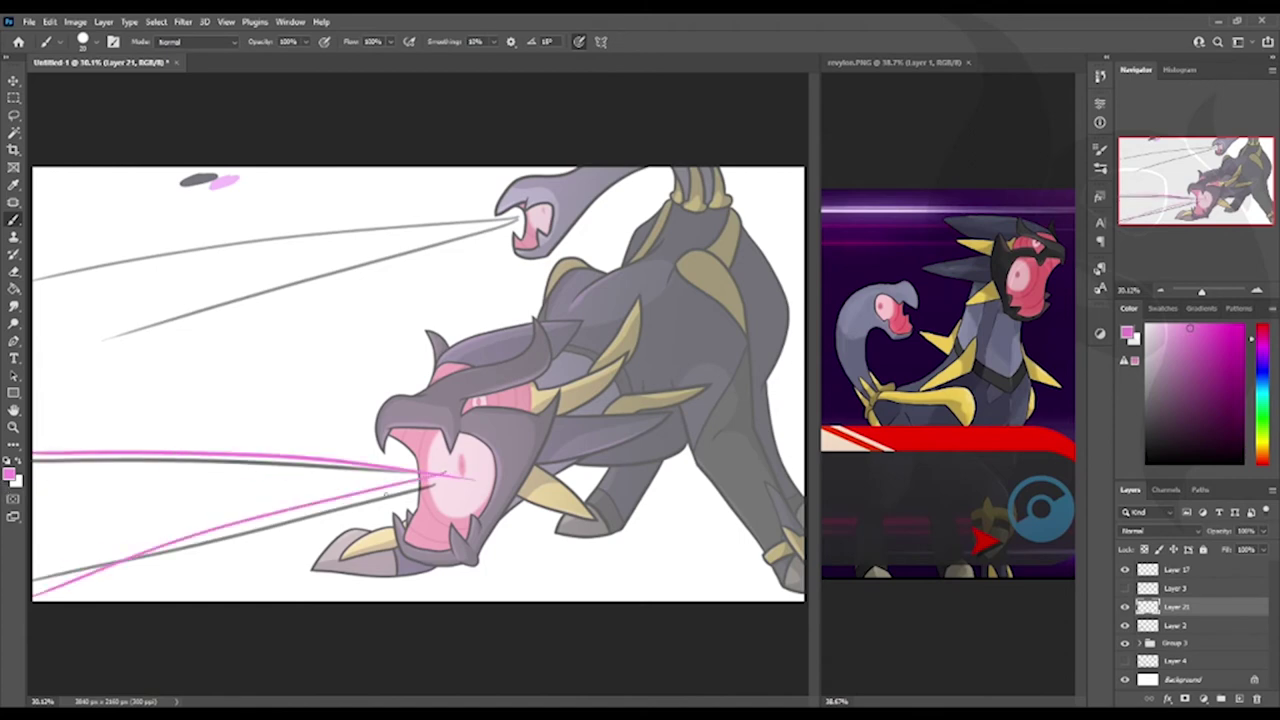
- Erase the overshooting ends of the pink beam outlines inside both mouths so each beam ends in a clean point
key("e")
scroll(510, 233, "up", 4)
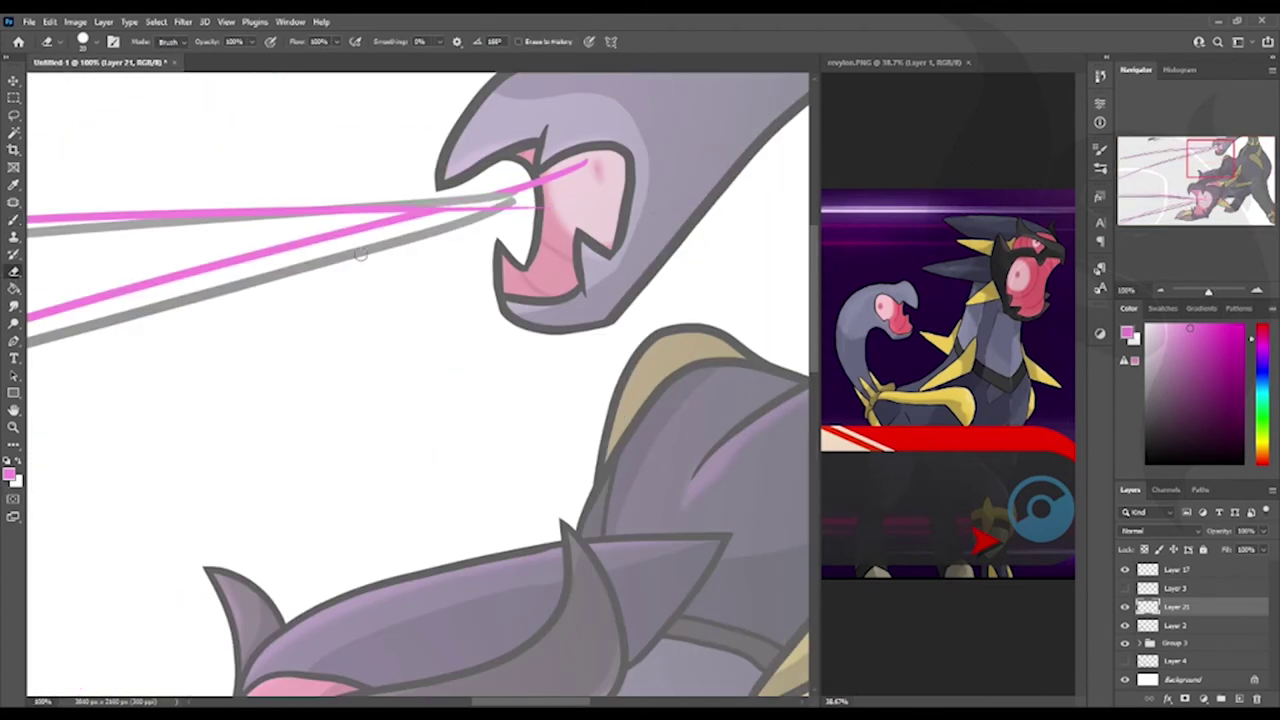
left_click_drag(515, 205, 588, 162)
left_click_drag(393, 572, 337, 525)
scroll(388, 232, "up", 2)
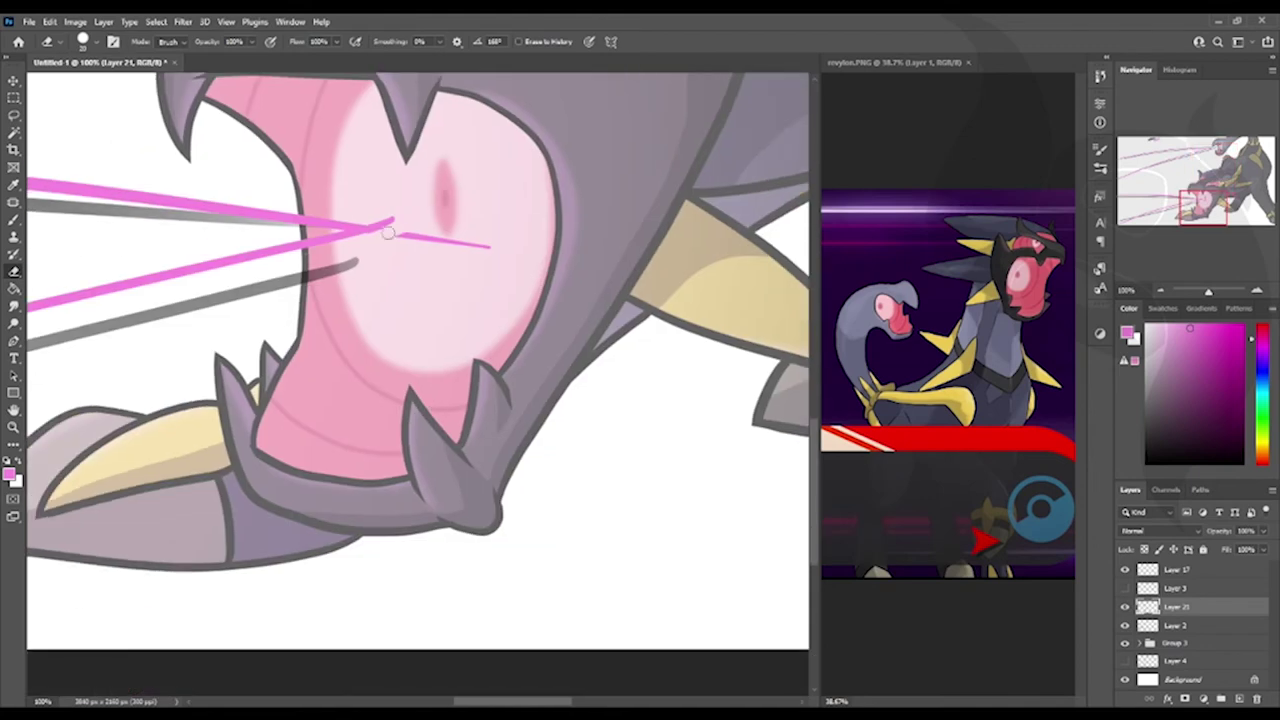
scroll(297, 591, "down", 3)
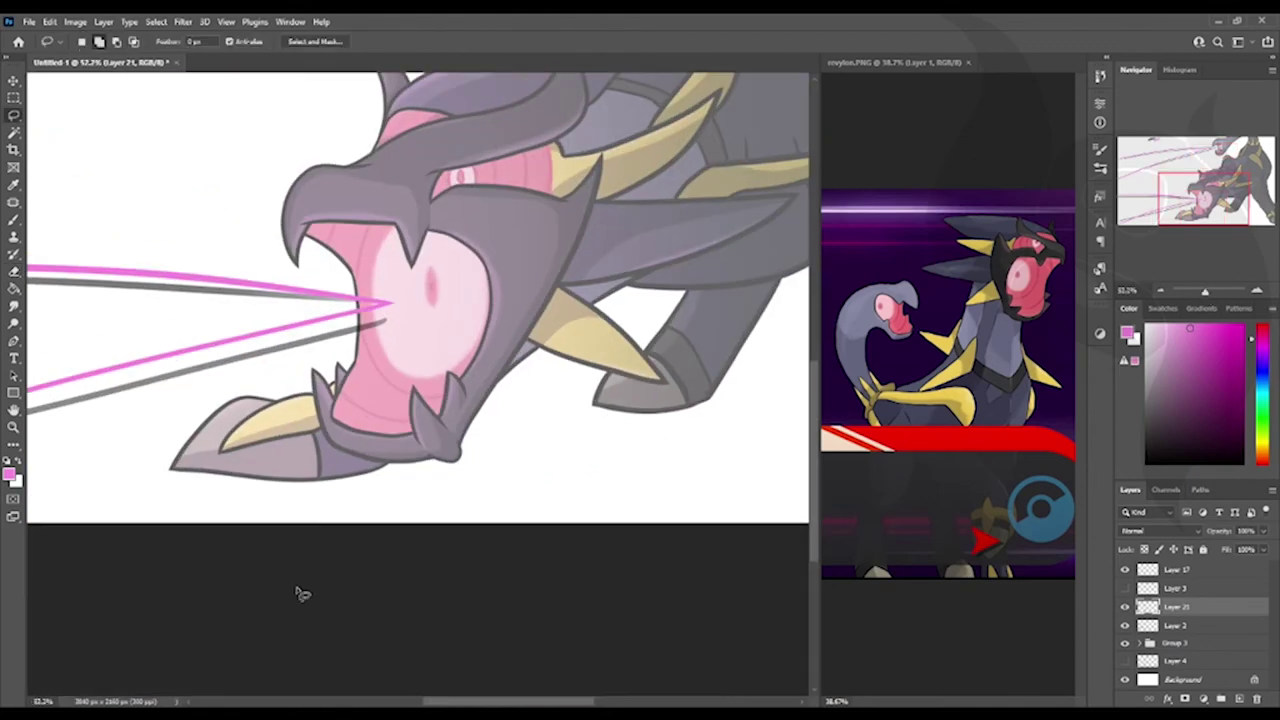
- Select the lower beam's pink outline and shift it slightly upward
scroll(217, 611, "left", 3)
key("v")
key("ctrl+d")
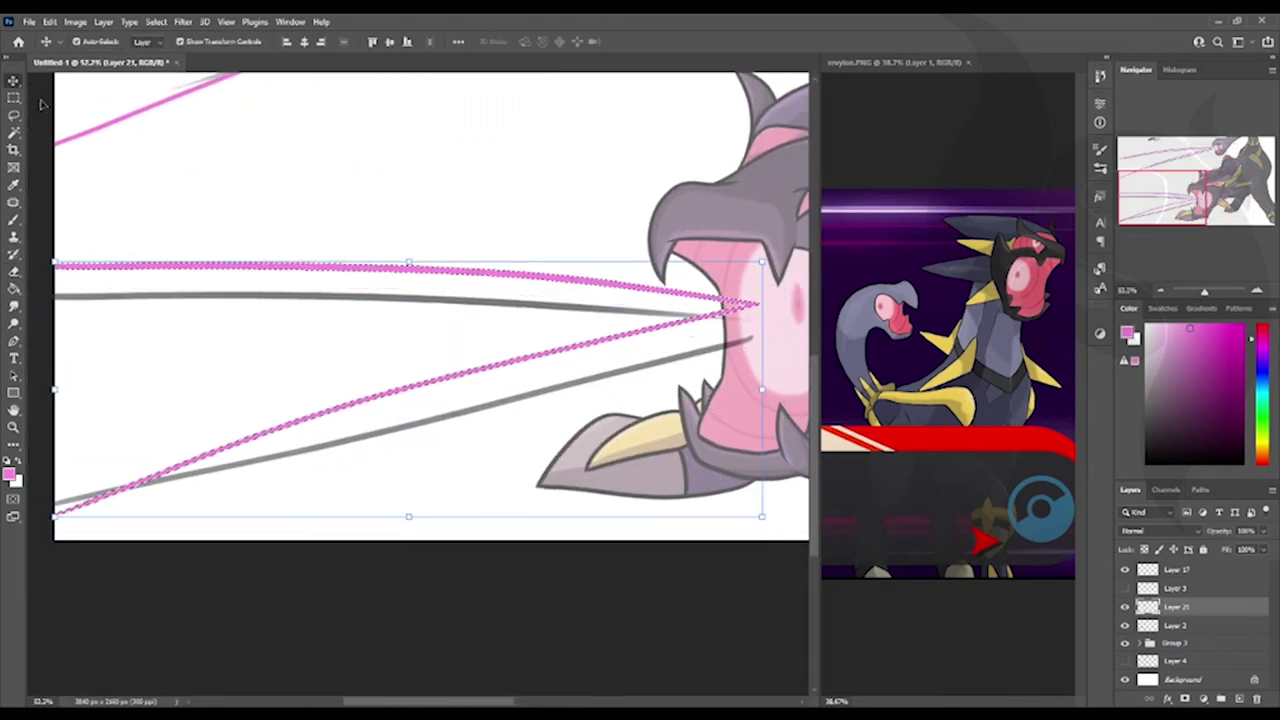
scroll(450, 400, "up", 5)
key("b")
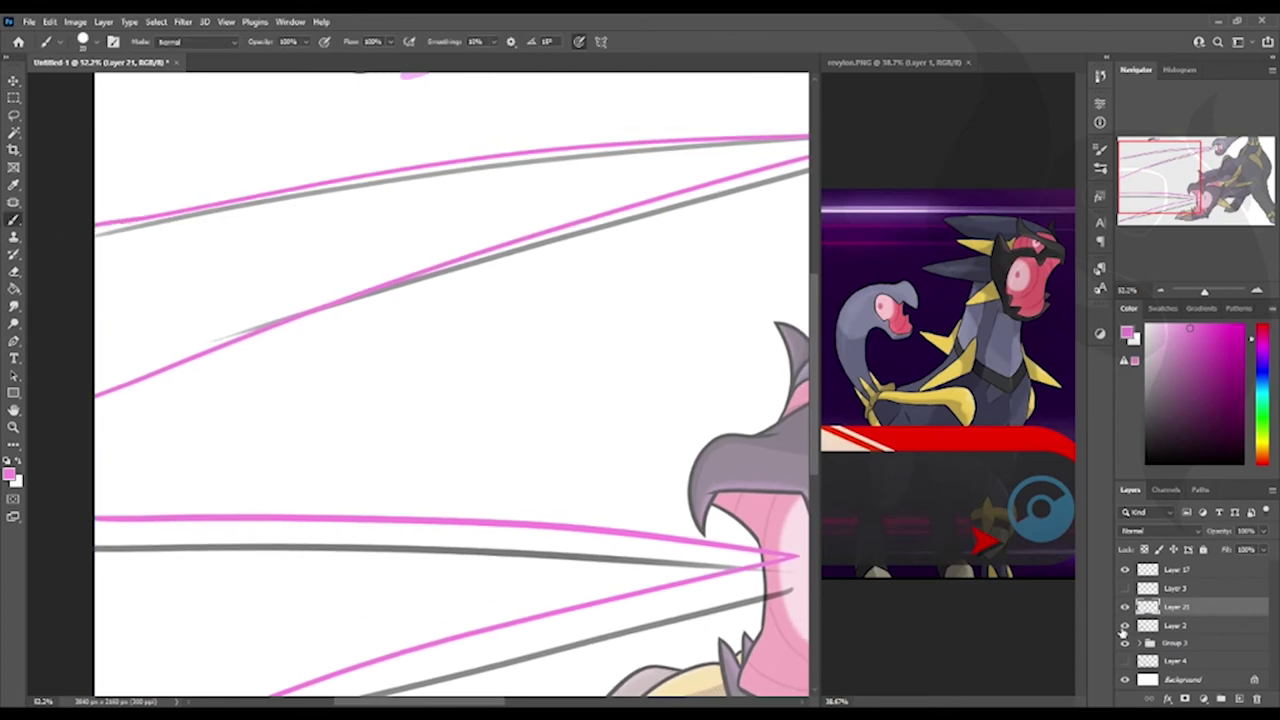
- With the sketch and creature hidden, select the interiors of both beam outlines and fill them with pink on a new layer
left_click_drag(1124, 625, 1124, 643)
left_click(1147, 606, "ctrl")
key("l")
scroll(725, 157, "right", 2)
scroll(710, 316, "down", 3)
scroll(710, 316, "left", 1)
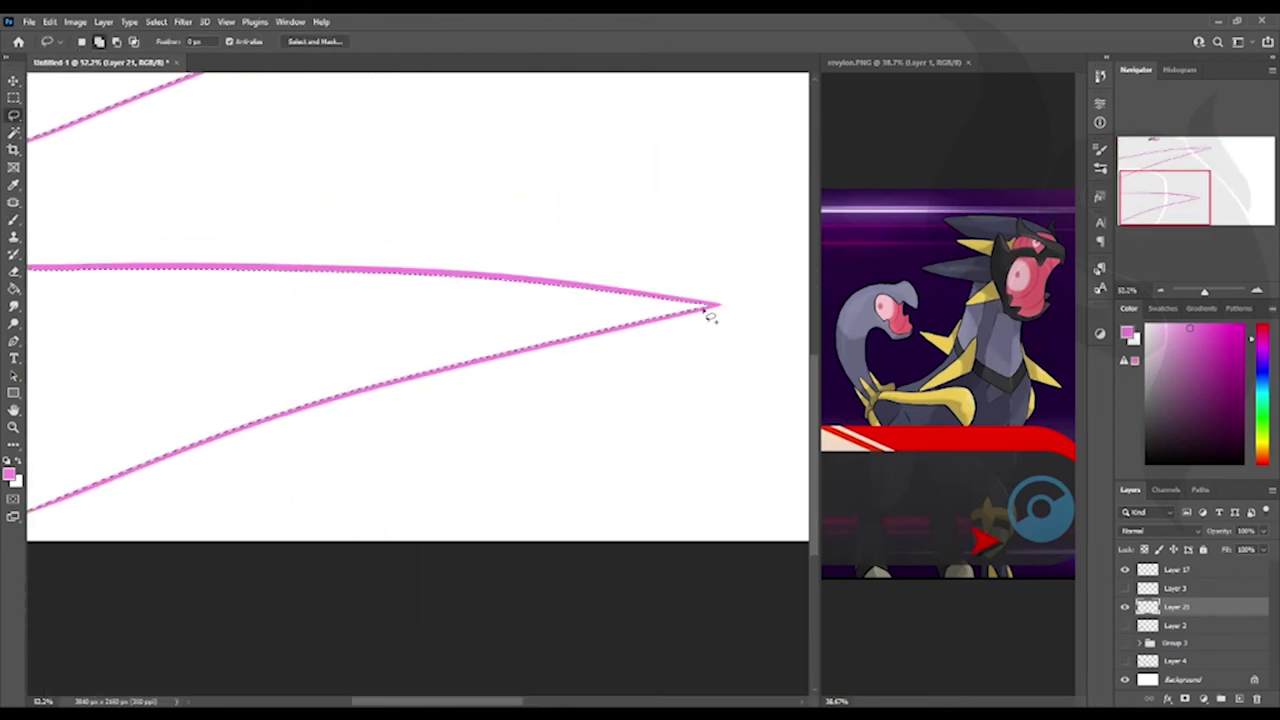
key("ctrl+shift+alt+n")
key("g")
key("ctrl+d")
left_click(437, 381)
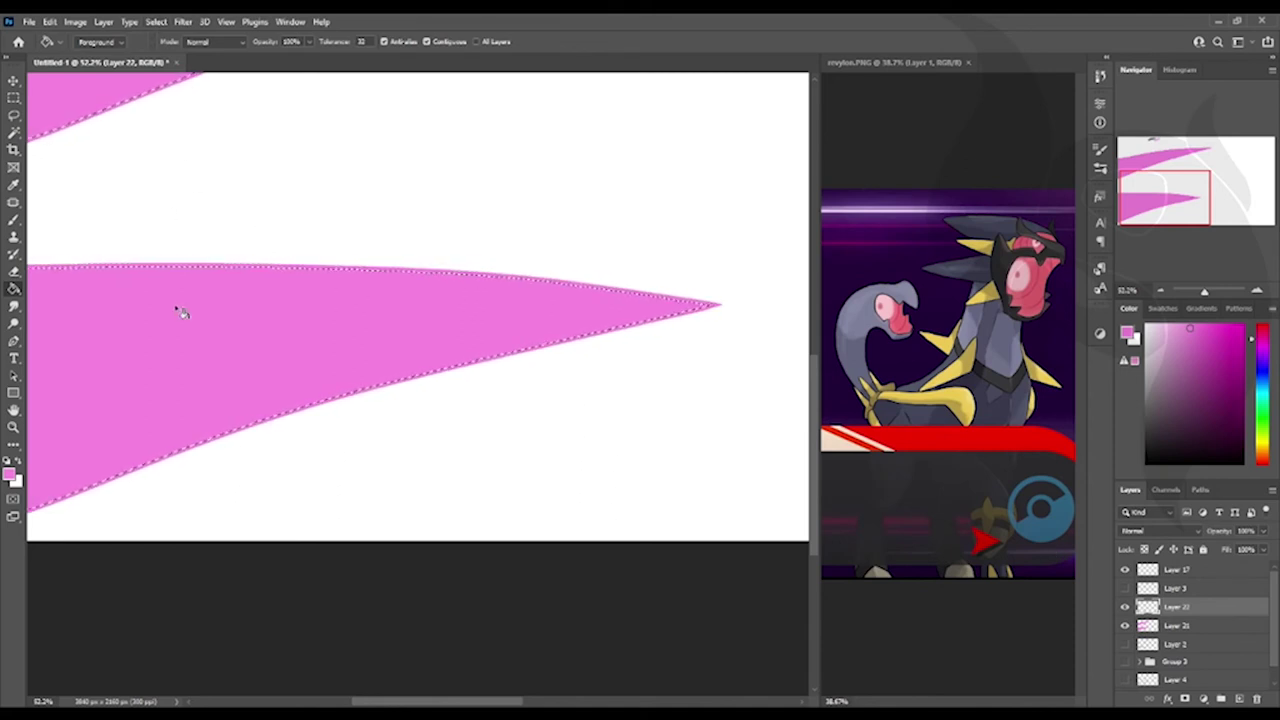
scroll(181, 313, "left", 3)
scroll(181, 313, "down", 1)
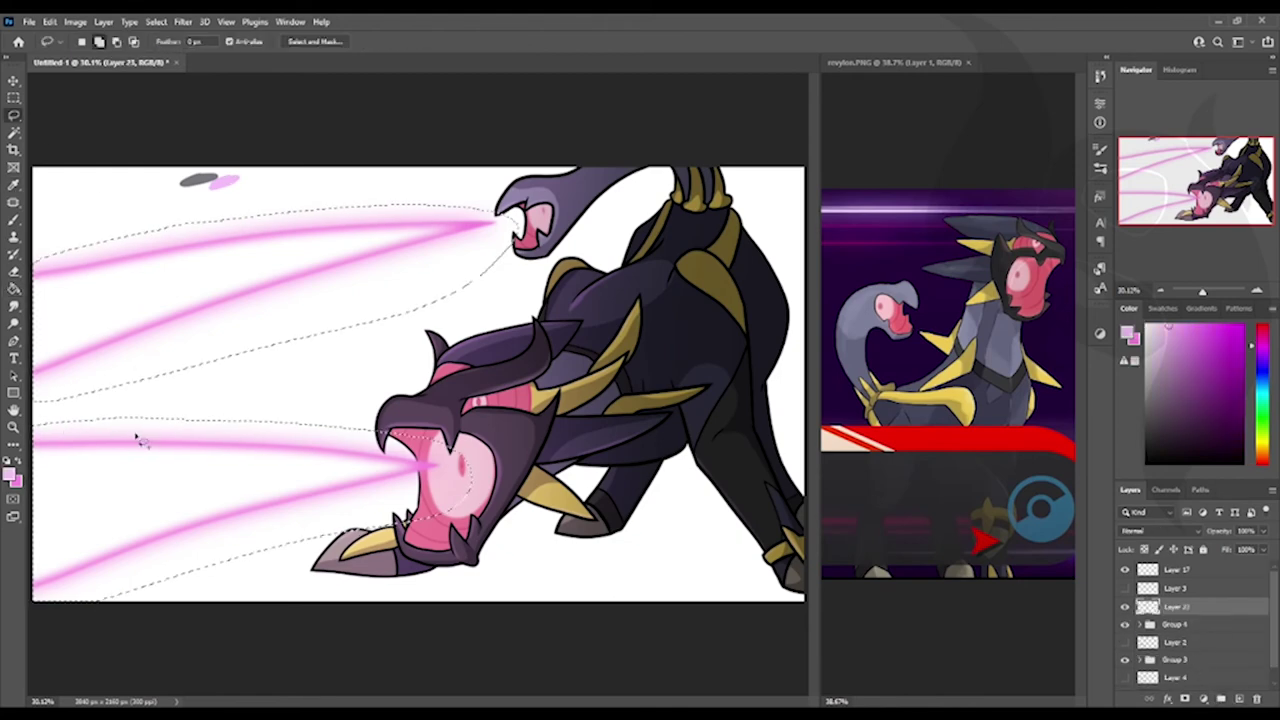
- Outline a brown foreground rock in the canvas's lower-right corner with the brush
scroll(1148, 532, "down", 8)
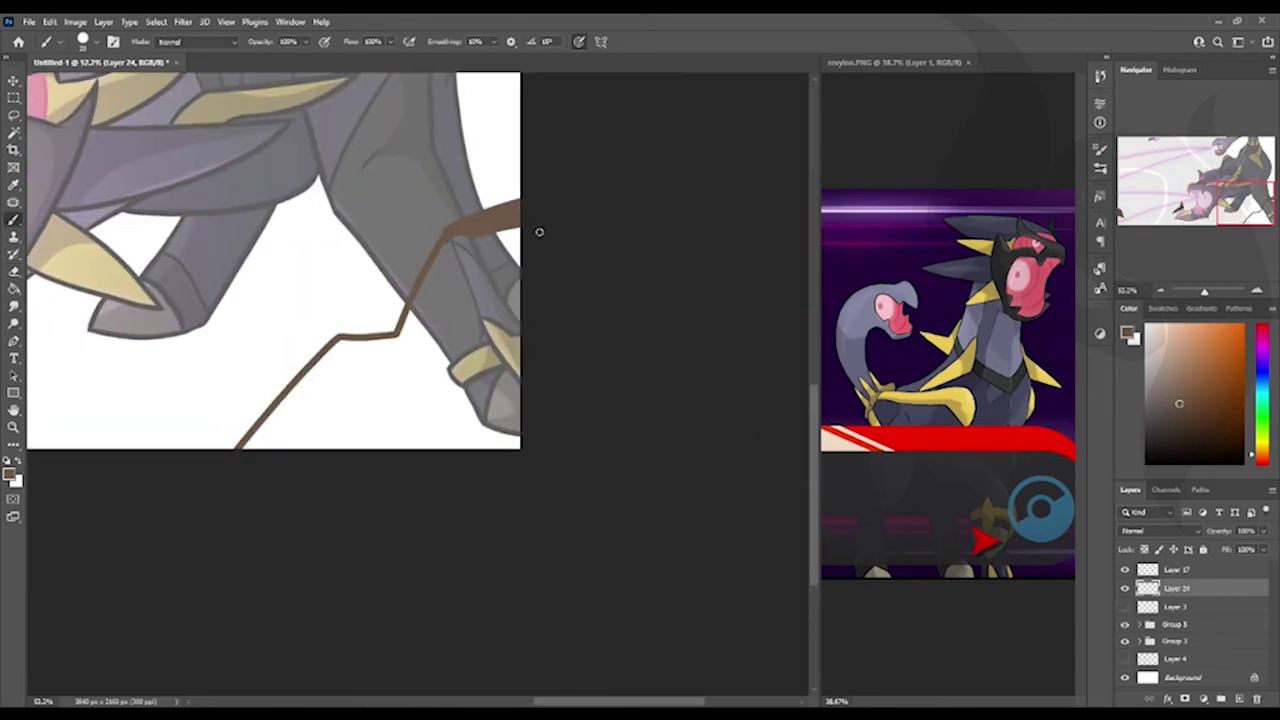
mouse_move(539, 232)
left_mouse_down()
mouse_move(342, 408)
mouse_move(428, 353)
mouse_move(564, 362)
left_mouse_up()
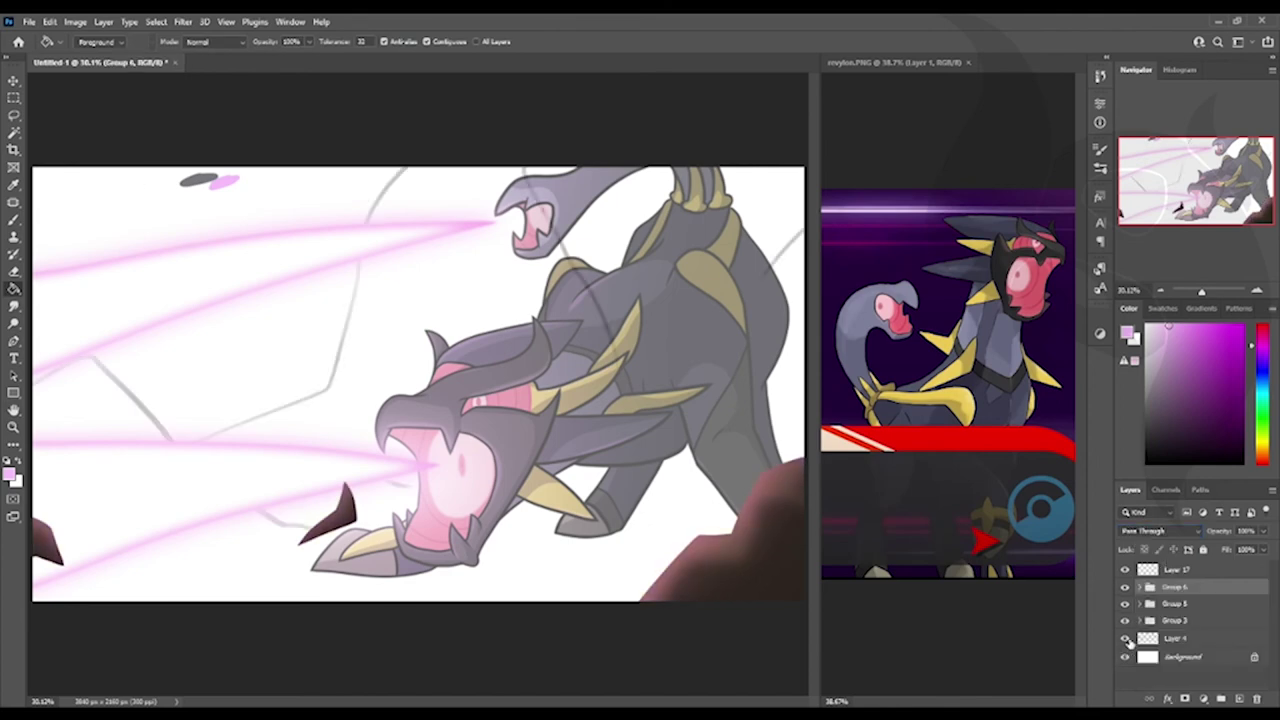
- With all groups hidden, trace the sketched background rock silhouettes in brown on a new layer
left_click(1125, 620)
left_click(1125, 603)
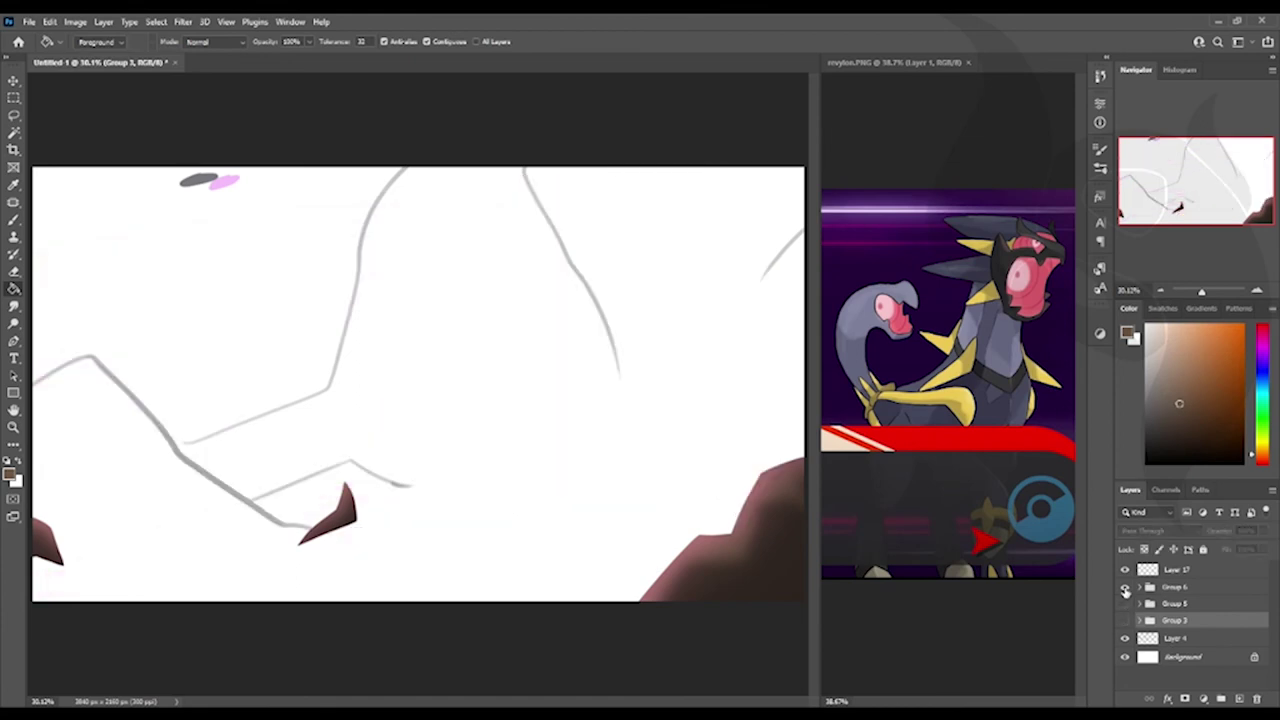
left_click(1125, 587)
key("ctrl+shift+alt+n")
key("b")
left_click_drag(35, 365, 185, 470)
left_click_drag(100, 473, 410, 168)
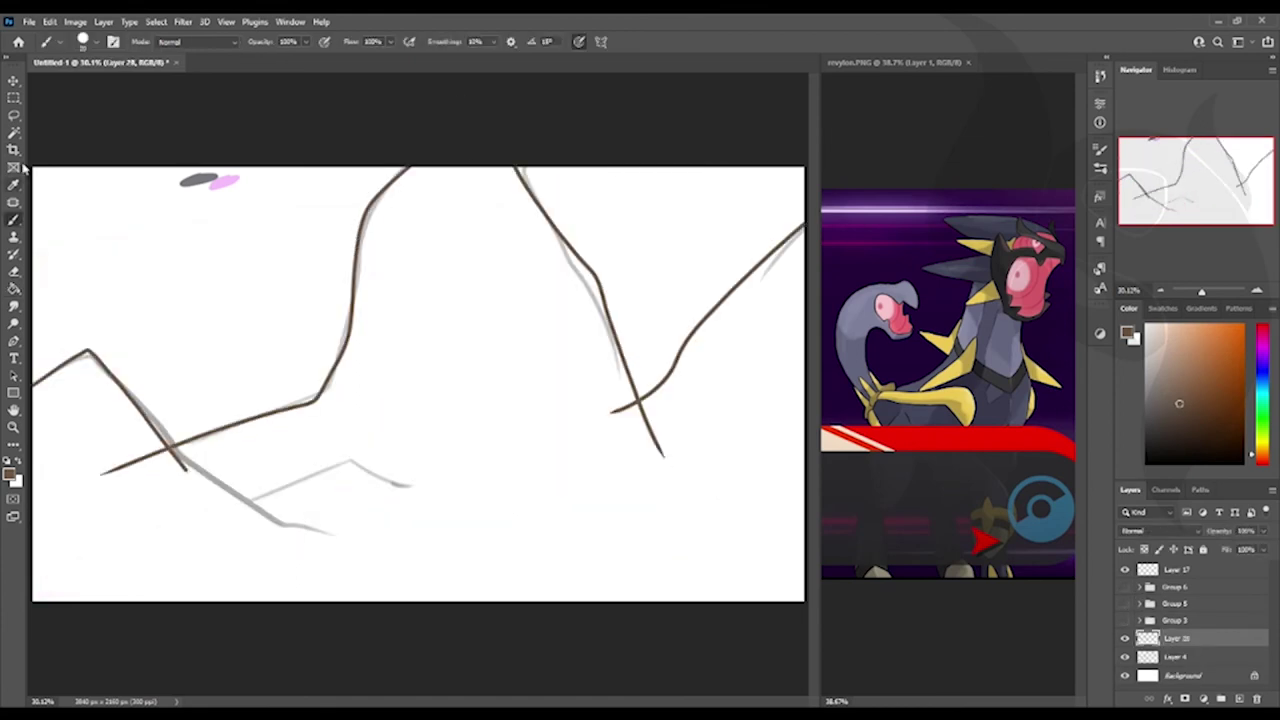
- Lasso the area beneath the rock outlines and fill it with brown
key("l")
left_click_drag(35, 383, 175, 455)
left_click_drag(648, 412, 508, 537)
key("alt+BackSpace")
key("ctrl+d")
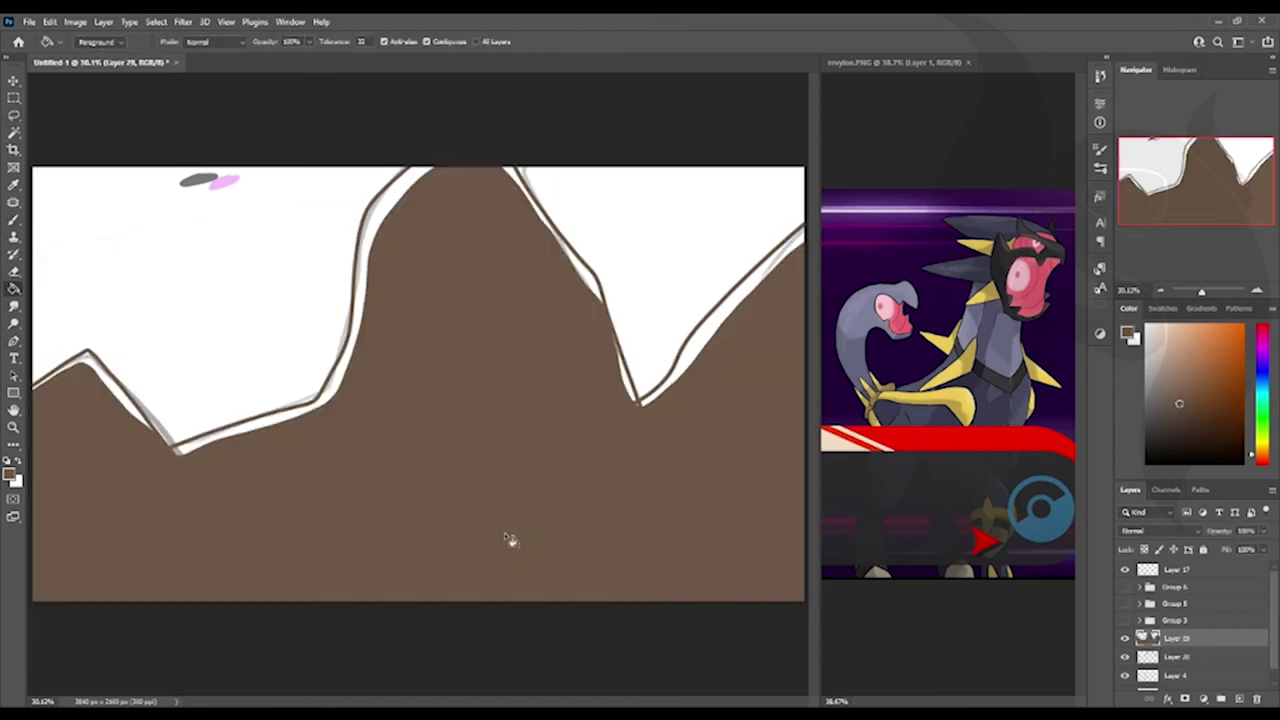
- Paint brown over the gaps between outline and fill on the left peak, the valley and the central rock's left edge
key("b")
scroll(644, 452, "up", 5)
left_click_drag(645, 452, 871, 402)
left_click_drag(320, 95, 520, 330)
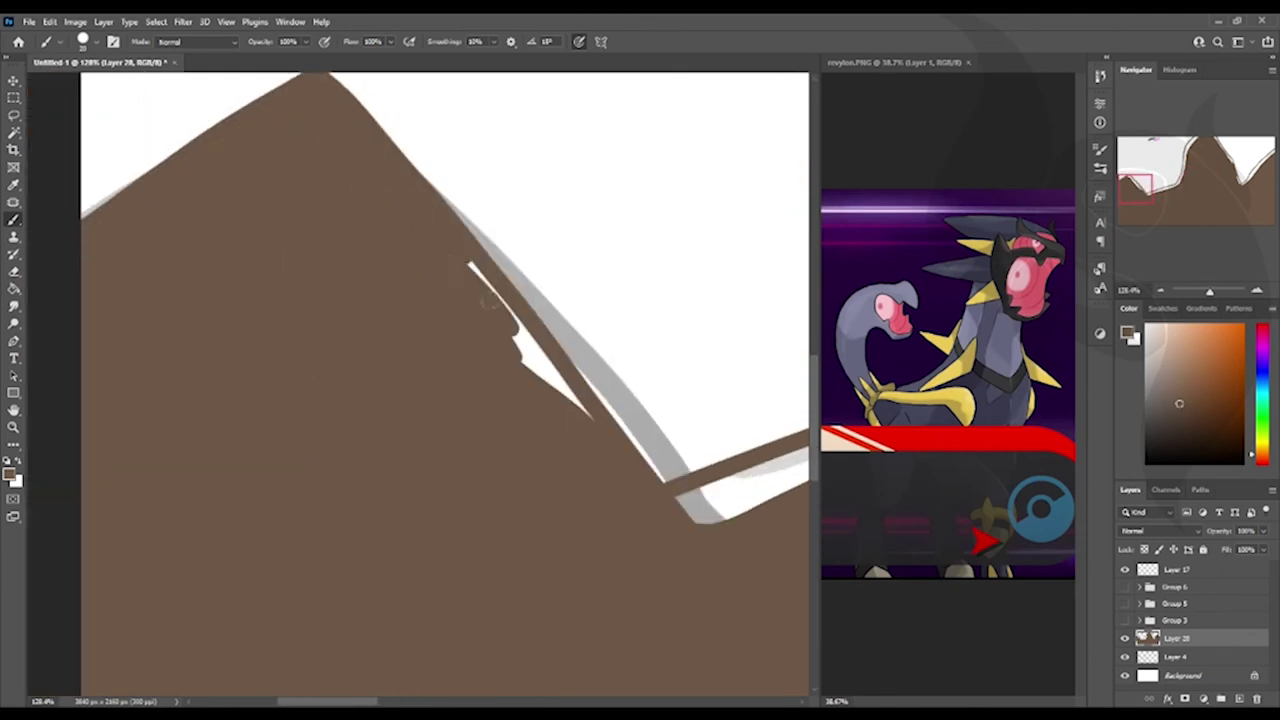
left_click_drag(600, 350, 157, 339)
mouse_move(260, 420)
left_mouse_down()
mouse_move(667, 283)
mouse_move(430, 300)
mouse_move(500, 90)
left_mouse_up()
left_click_drag(420, 330, 183, 306)
left_click_drag(270, 250, 250, 80)
mouse_move(183, 306)
left_mouse_down()
mouse_move(247, 428)
mouse_move(240, 460)
left_mouse_up()
mouse_move(150, 470)
left_mouse_down()
mouse_move(91, 423)
mouse_move(214, 286)
left_mouse_up()
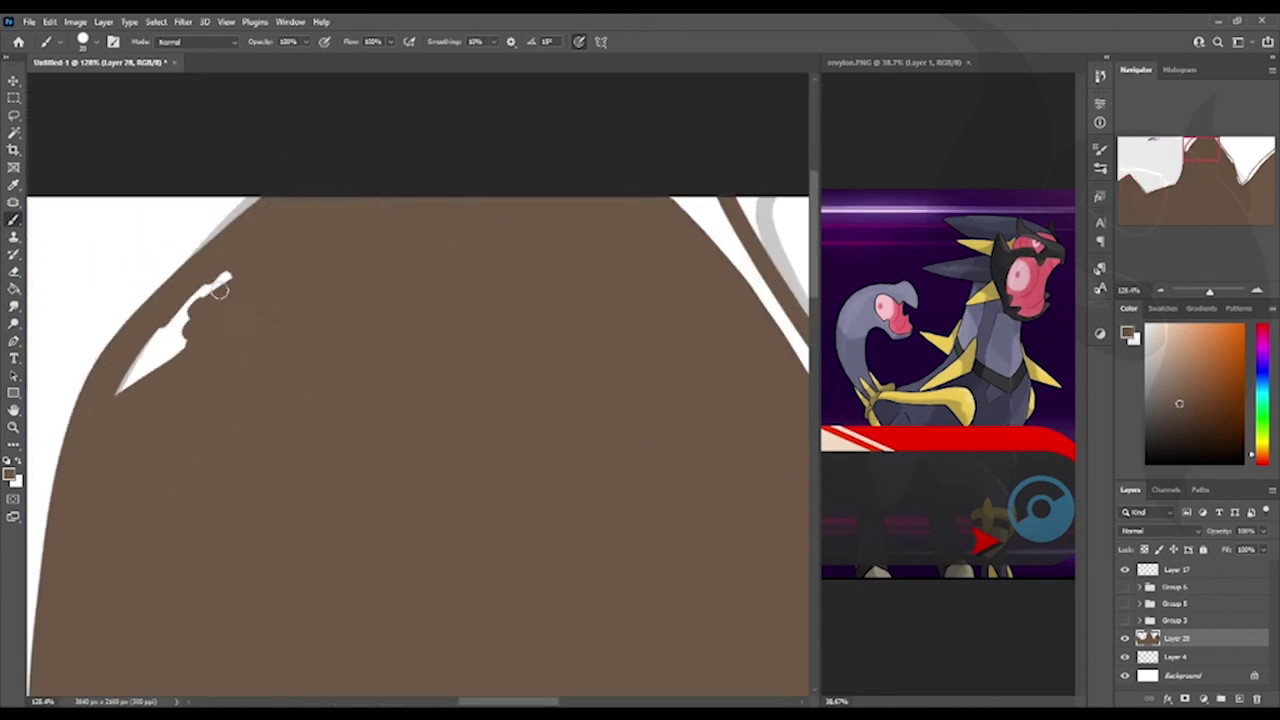
- Paint brown over the remaining gaps along the central rock's right edge and the slope at the canvas's right side
left_click_drag(500, 400, 140, 420)
mouse_move(360, 230)
left_mouse_down()
mouse_move(590, 625)
mouse_move(396, 396)
left_mouse_up()
mouse_move(396, 396)
left_mouse_down()
mouse_move(300, 273)
mouse_move(354, 214)
left_mouse_up()
left_click_drag(354, 214, 446, 458)
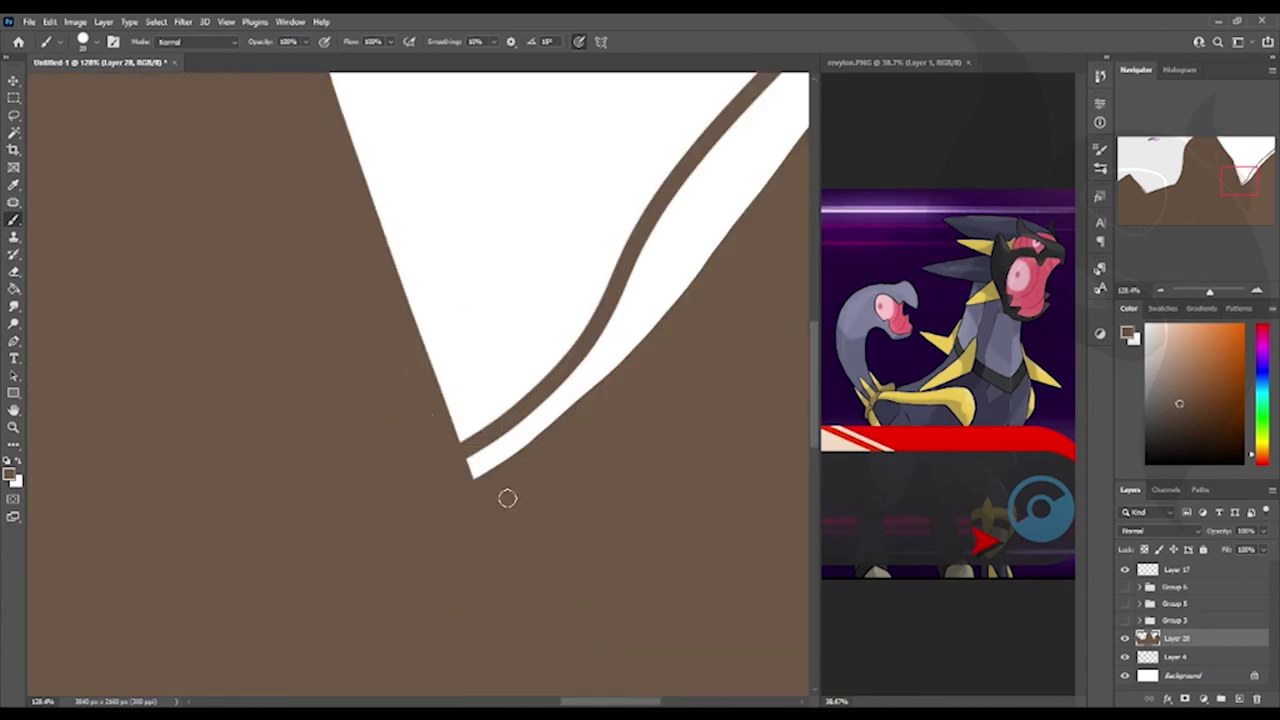
left_click_drag(506, 497, 750, 90)
left_click_drag(720, 110, 440, 363)
mouse_move(480, 268)
left_mouse_down()
mouse_move(637, 163)
mouse_move(300, 300)
left_mouse_up()
left_click_drag(460, 240, 294, 411)
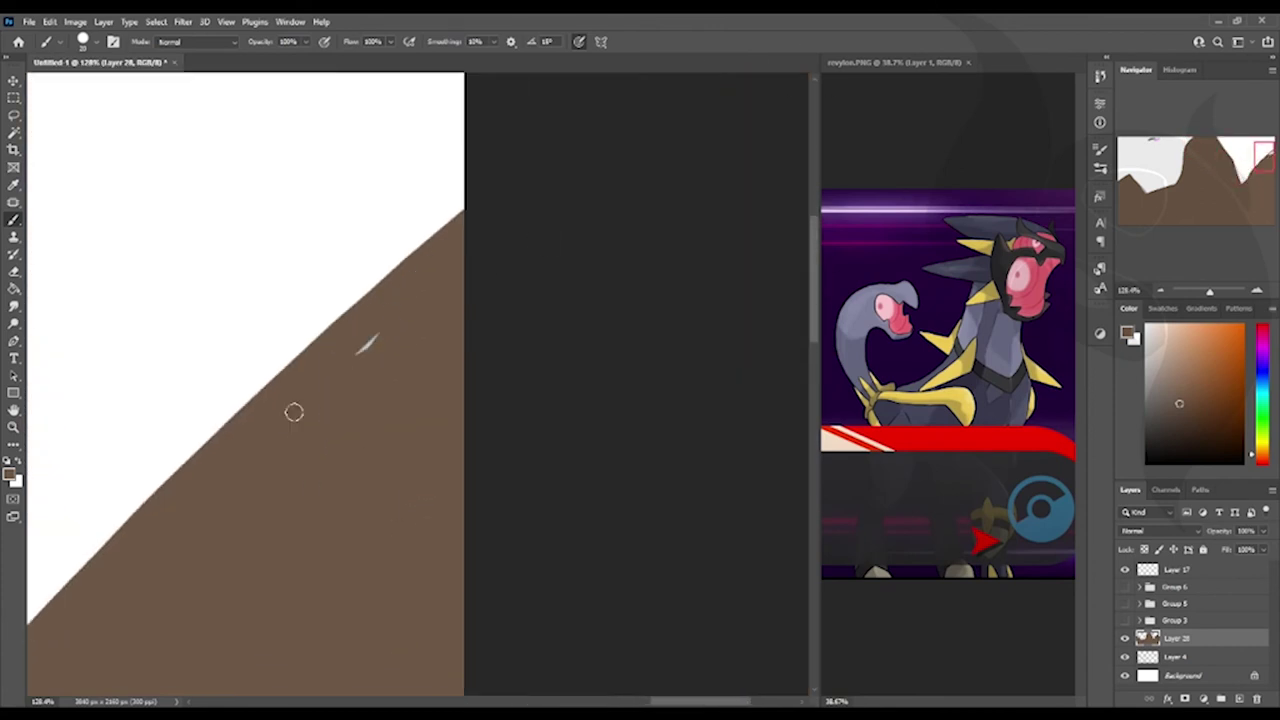
left_click_drag(1210, 290, 1202, 290)
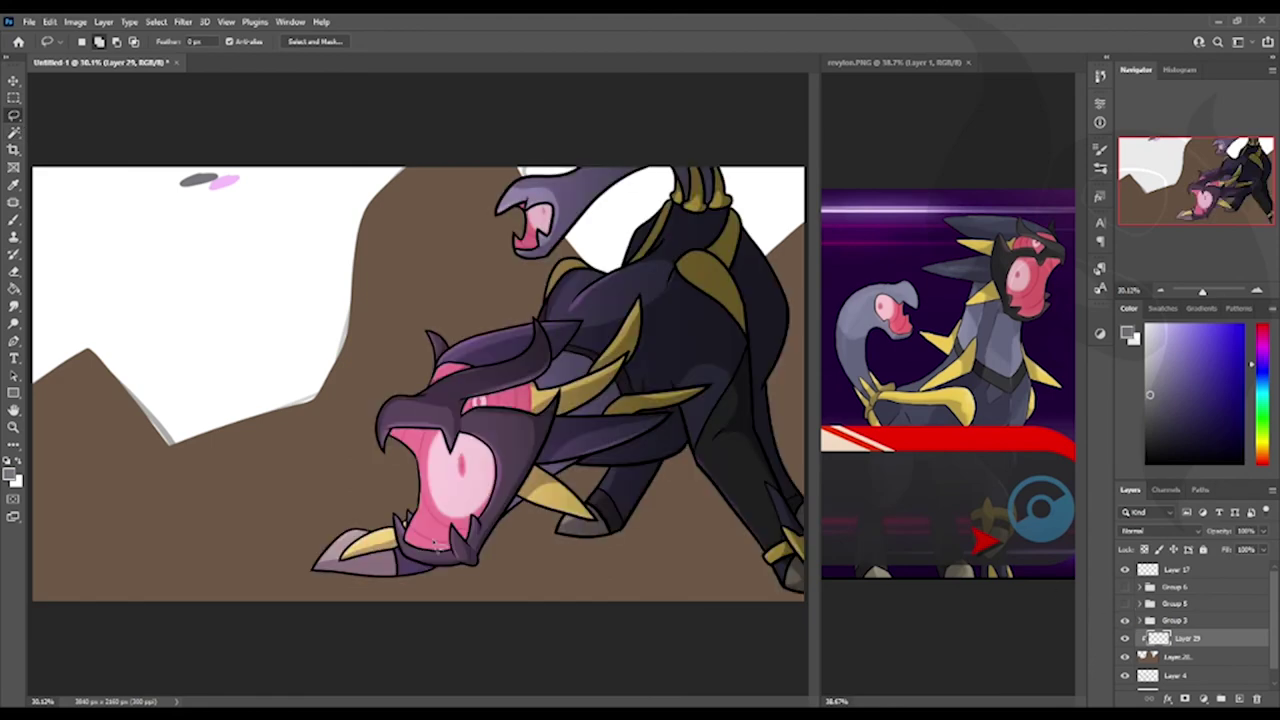
- Lasso shadow areas along the rock edges and on the ground under the creature, and fill them with grey on the clipped layer
left_click_drag(185, 455, 160, 440)
mouse_move(805, 200)
left_mouse_down()
mouse_move(785, 330)
mouse_move(690, 480)
left_mouse_up()
left_click_drag(35, 600, 135, 598)
key("g")
left_click(531, 506)
key("ctrl+d")
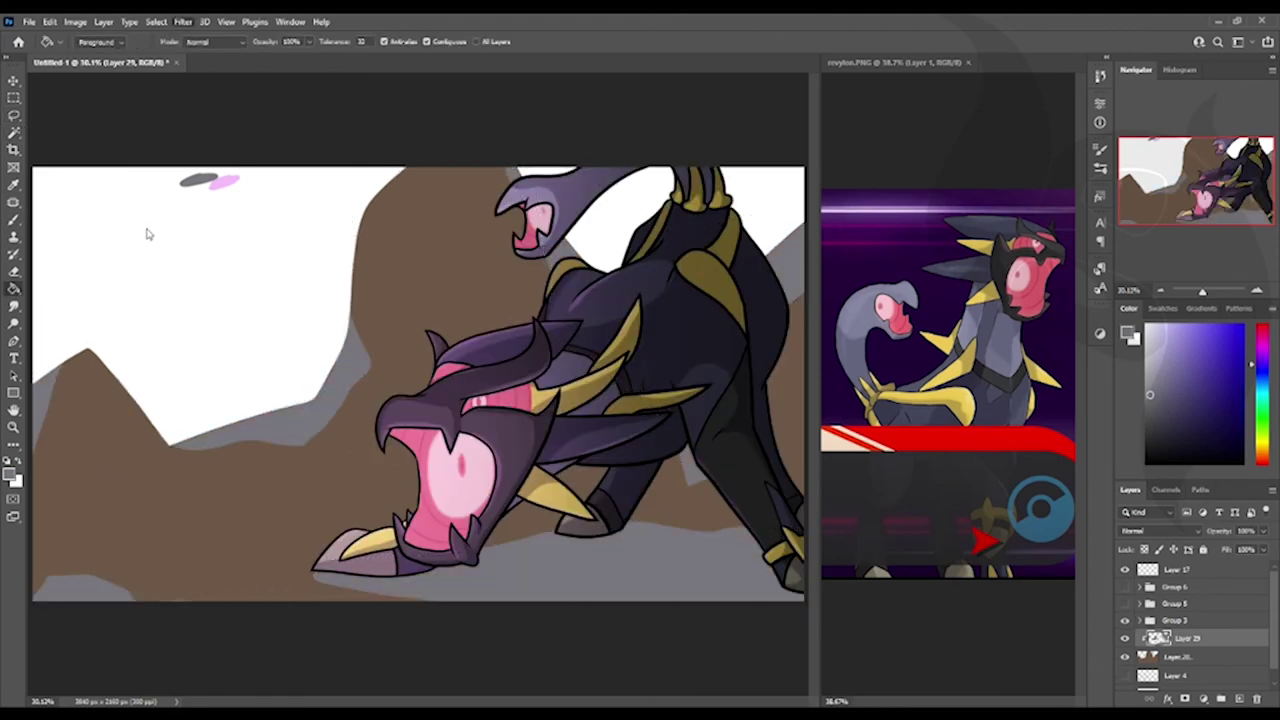
- On a second clipped layer below the first shadows, fill broader lassoed rock shadows with soft grey and set the layer to Multiply
left_click(1166, 627)
key("l")
left_click_drag(115, 297, 62, 428)
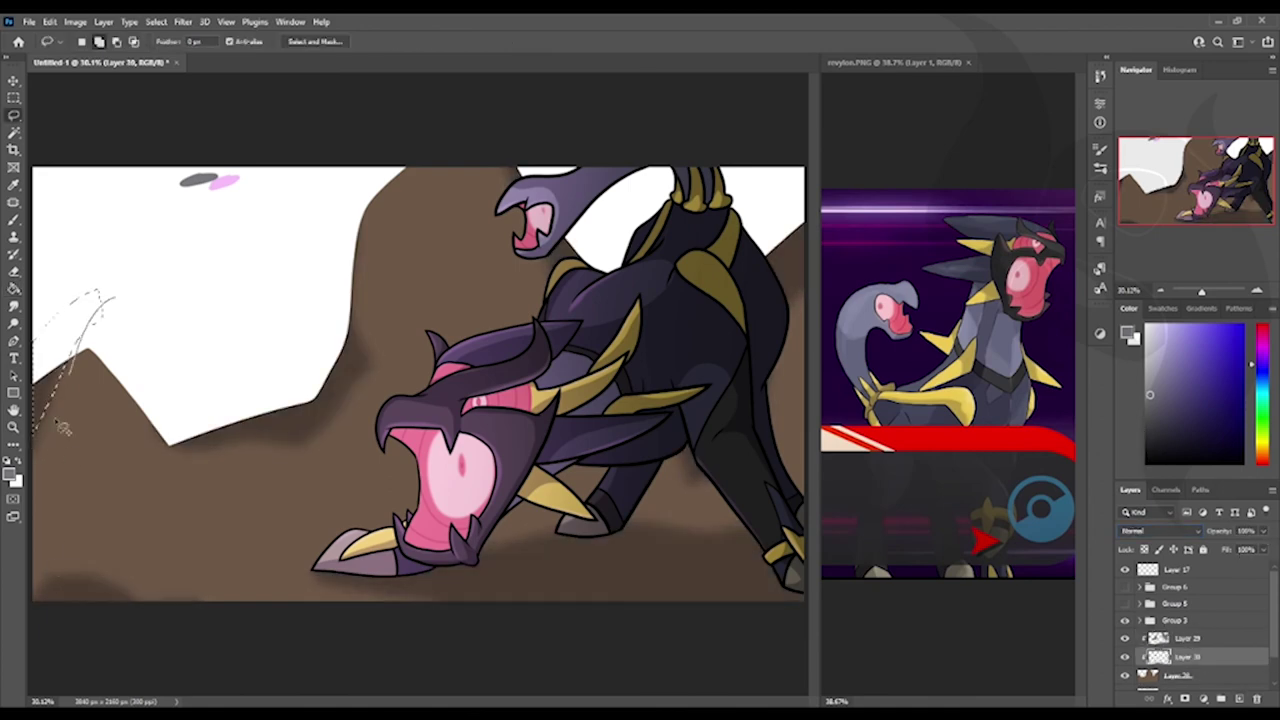
left_click_drag(365, 405, 366, 600)
key("g")
left_click(250, 500)
key("ctrl+d")
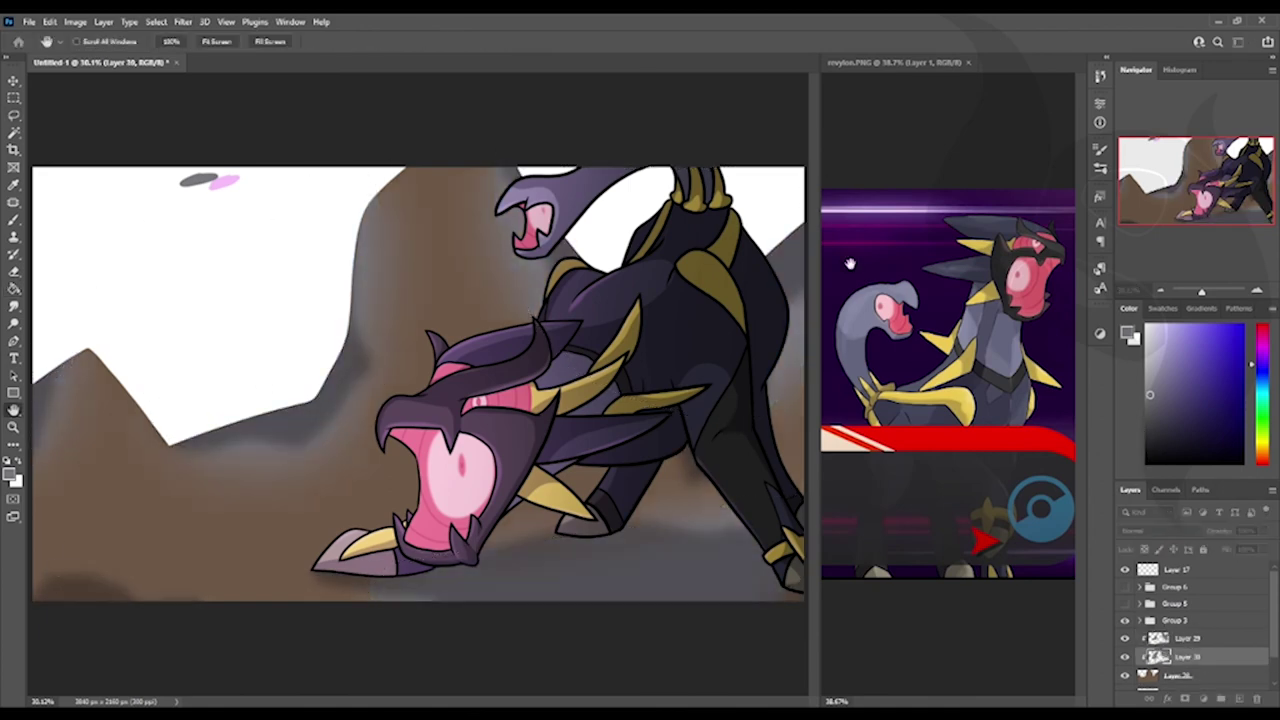
key("shift+alt+m")
- On a new clipped layer above the shadows, fill lassoed rock highlights with light pink, blur them and set the layer to Overlay
left_click(1188, 637)
key("ctrl+shift+alt+n")
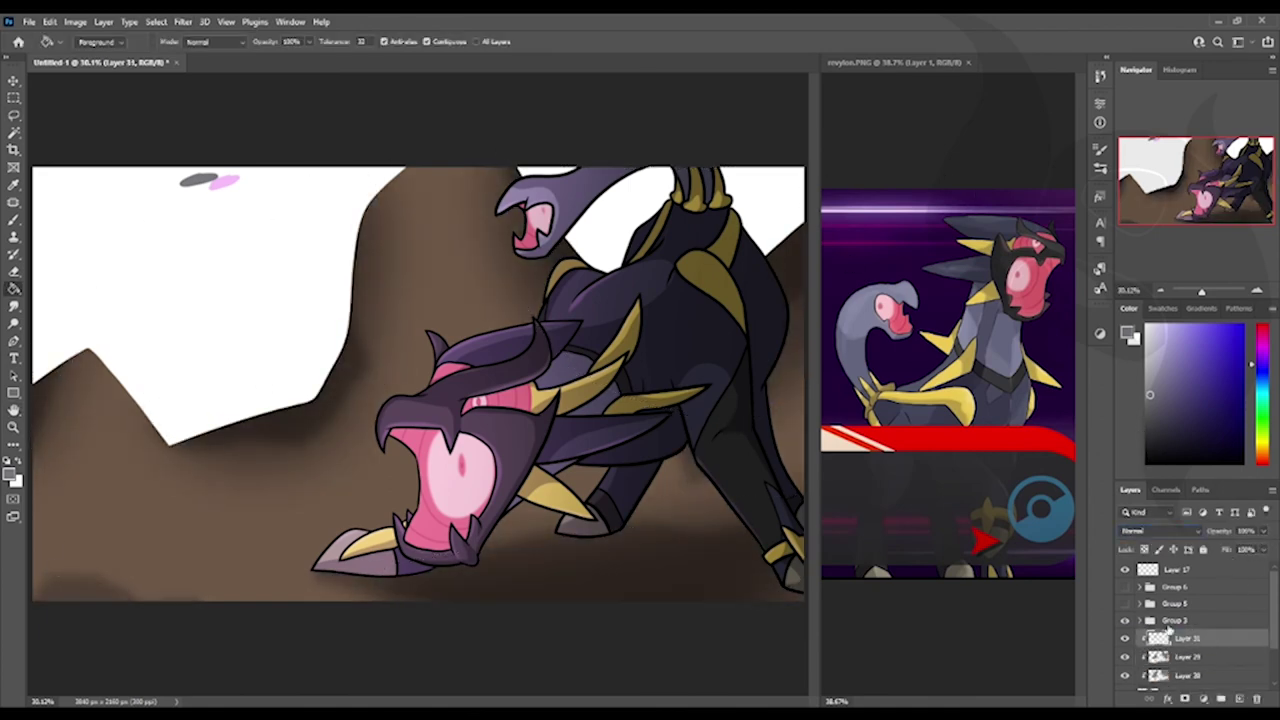
key("l")
mouse_move(488, 285)
left_mouse_down()
mouse_move(430, 320)
mouse_move(300, 500)
mouse_move(130, 380)
mouse_move(240, 400)
left_mouse_up()
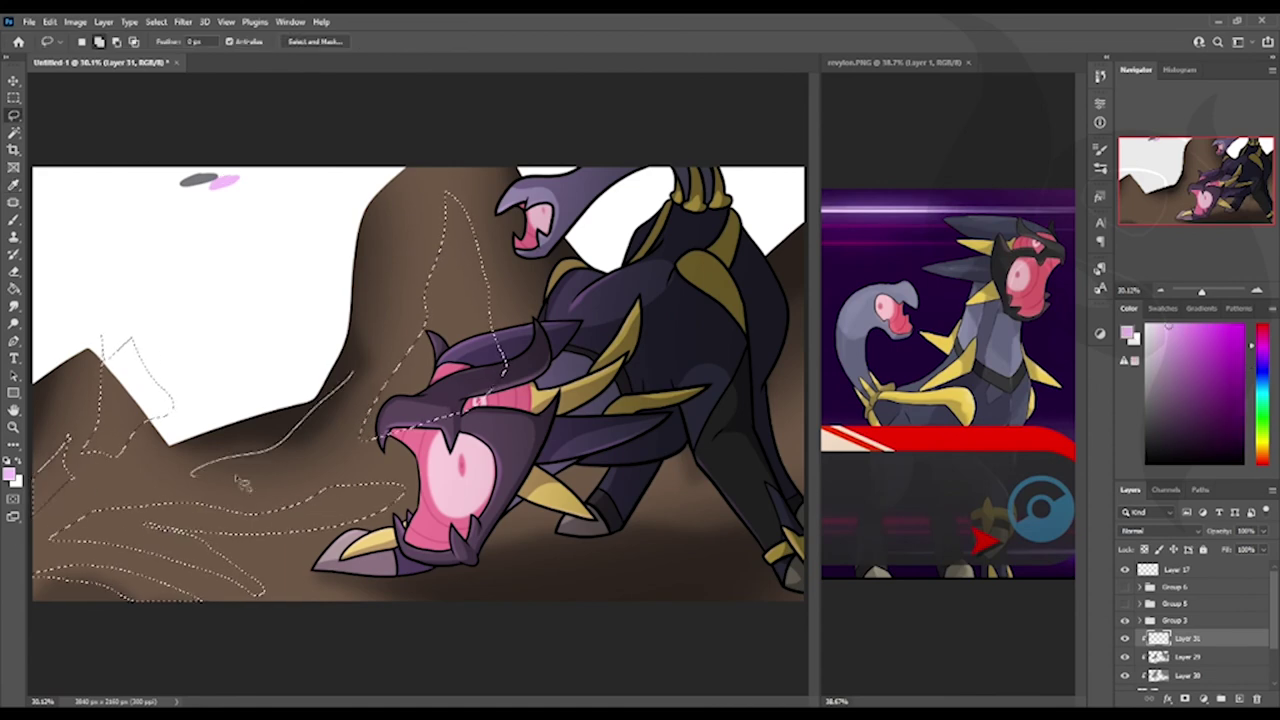
key("g")
left_click(160, 452)
key("ctrl+d")
key("ctrl+alt+f")
key("shift+alt+o")
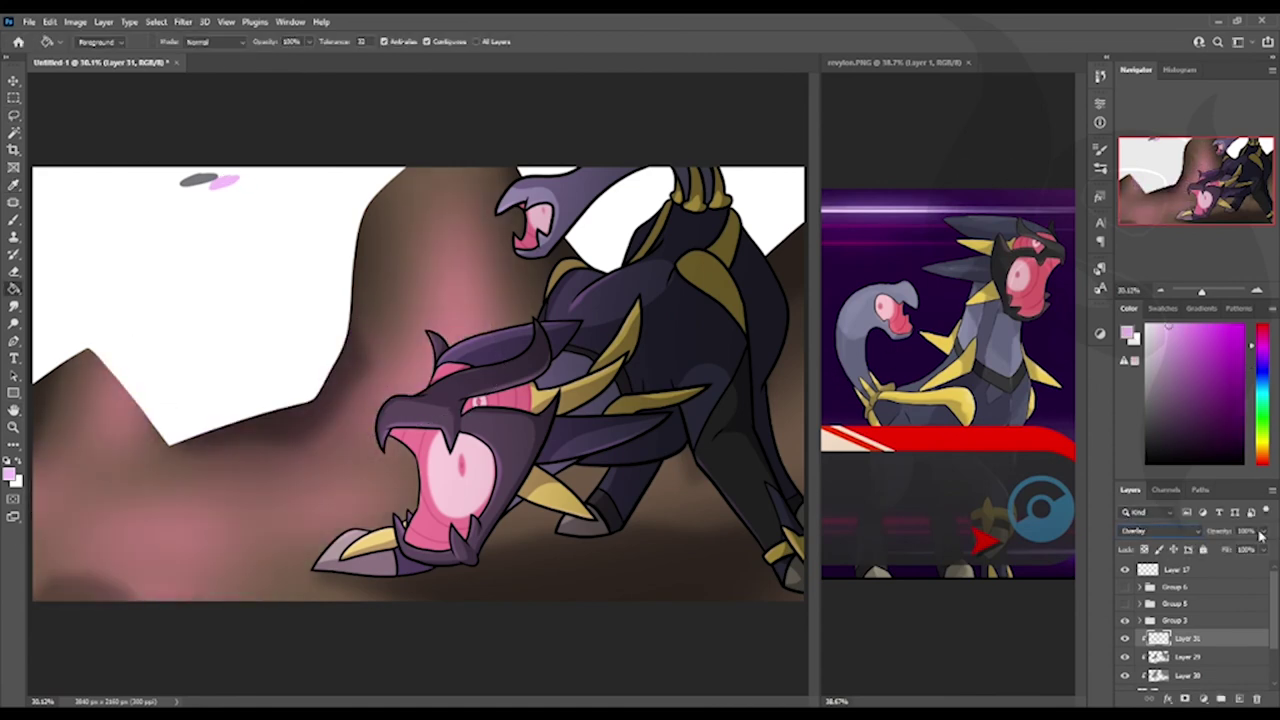
- Blur the background rocks by reapplying the last filter
scroll(1253, 551, "down", 2)
left_click(183, 21)
left_click(215, 36)
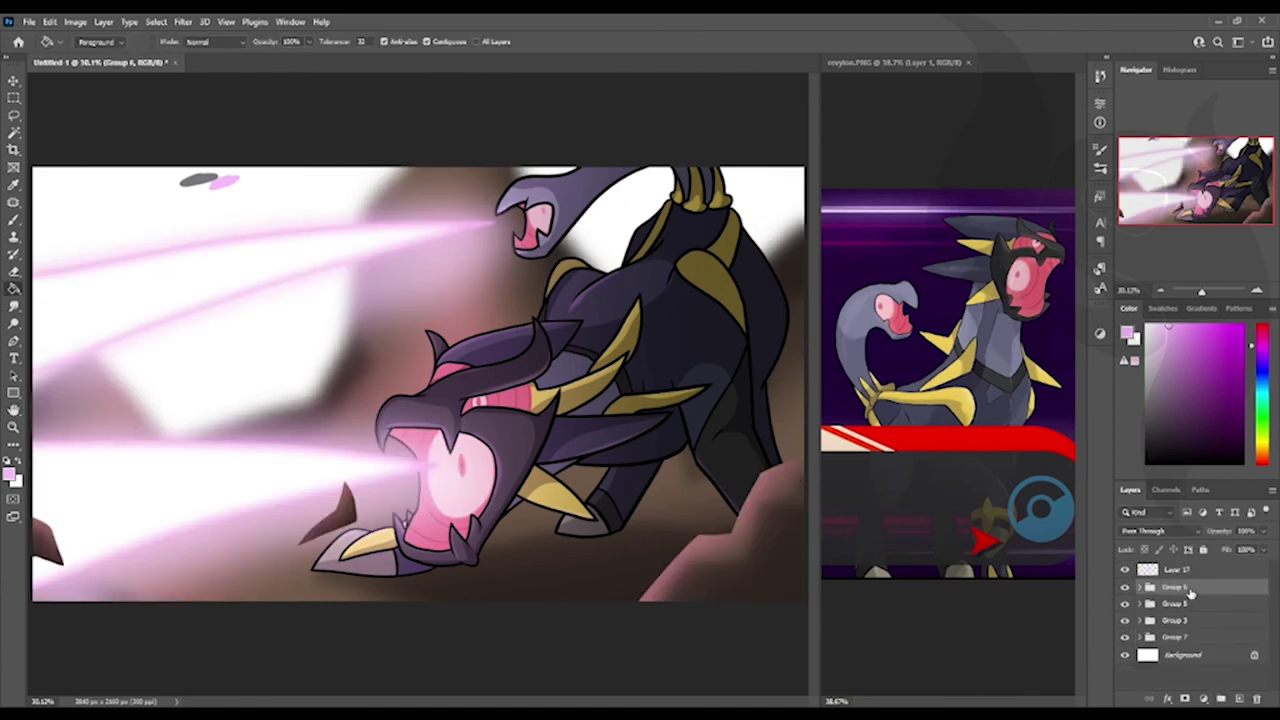
- On a new layer above all groups, lasso the canvas's right side, fill it with shadow grey and blur the fill
left_click(1236, 698)
left_click_drag(690, 165, 615, 600)
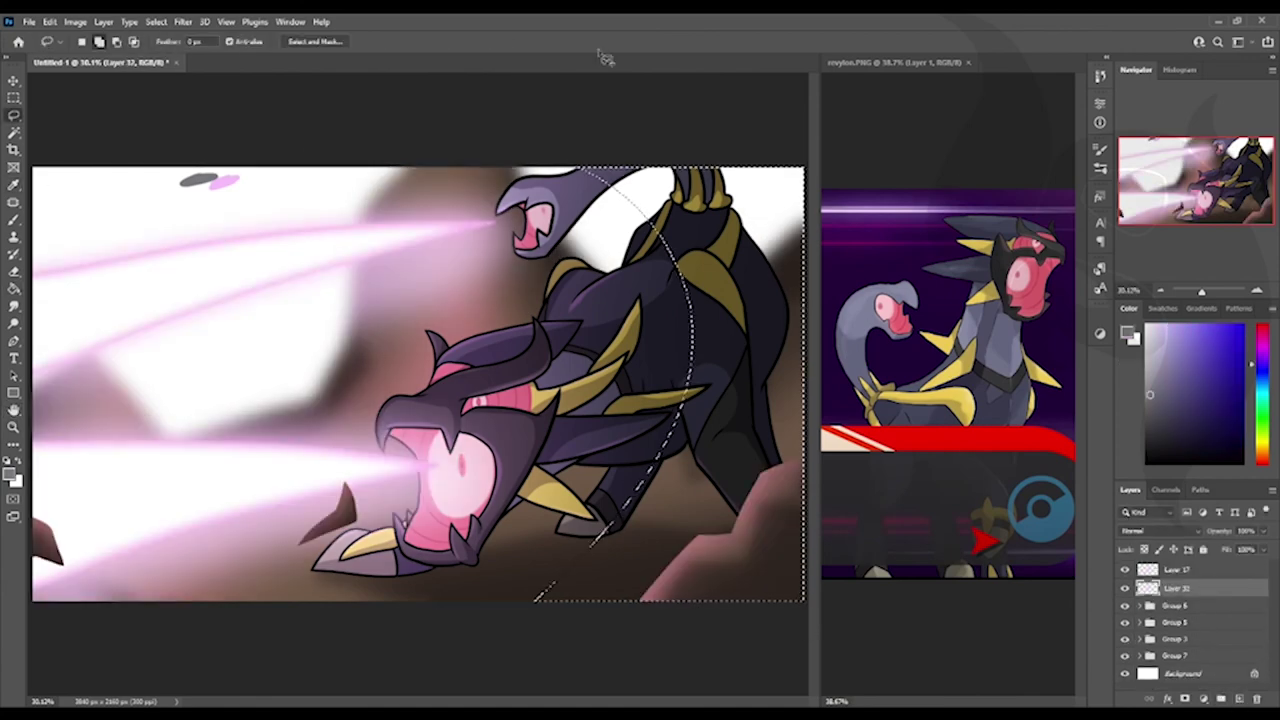
key("alt+BackSpace")
key("ctrl+d")
key("ctrl+f")
key("h")
- On another new layer, fill the lassoed area around the beams and heads with light pink, blur it and set it to Screen
key("ctrl+shift+alt+n")
key("l")
left_click_drag(80, 160, 200, 514)
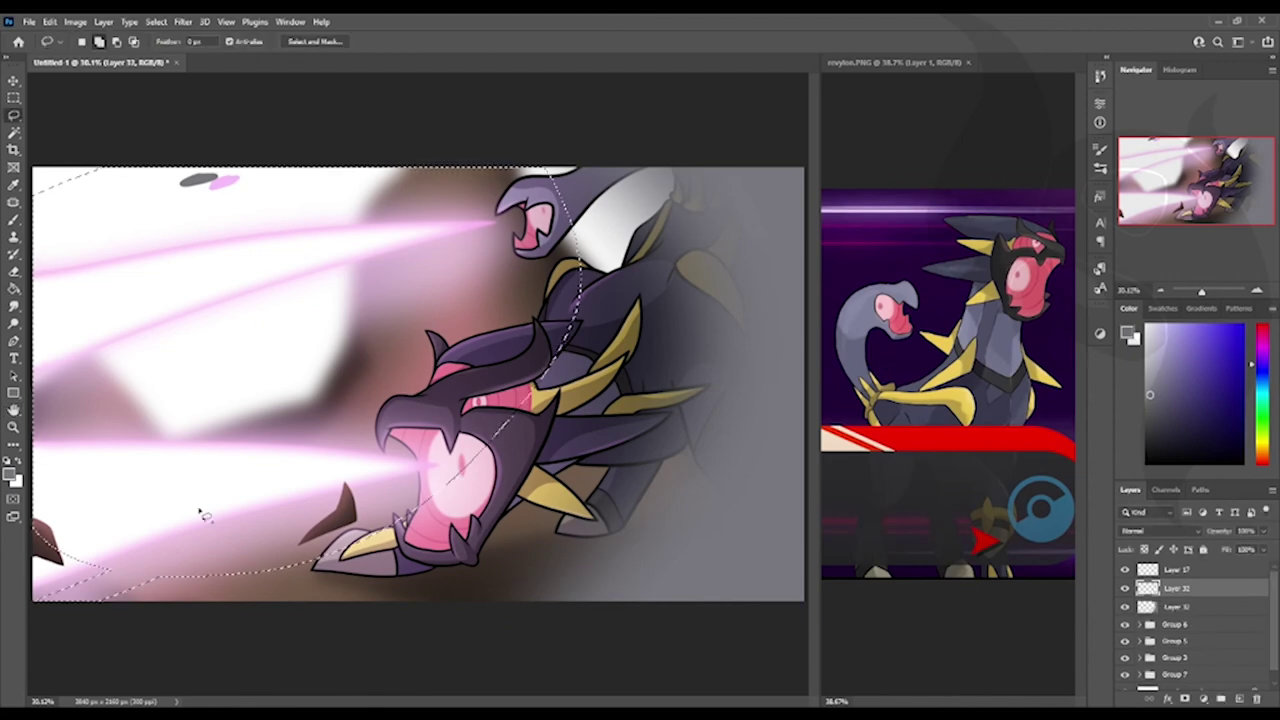
key("g")
left_click(316, 371)
key("ctrl+d")
key("ctrl+f")
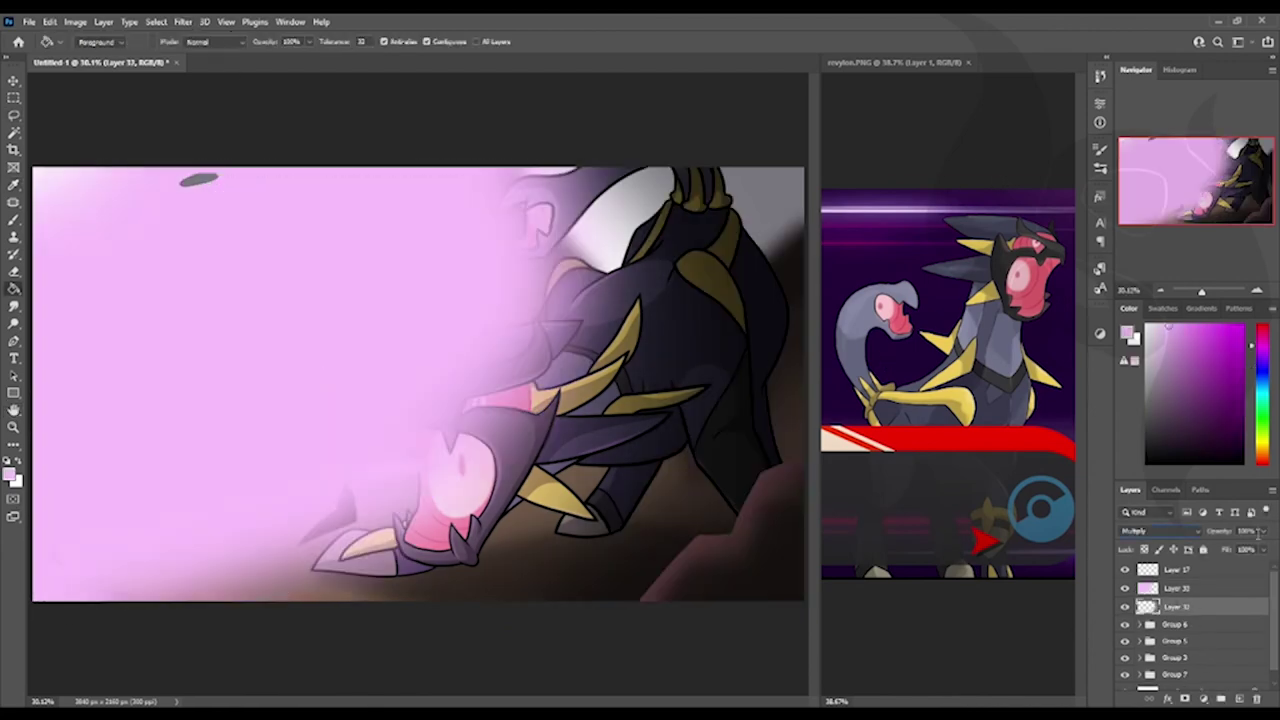
key("shift+alt+g")
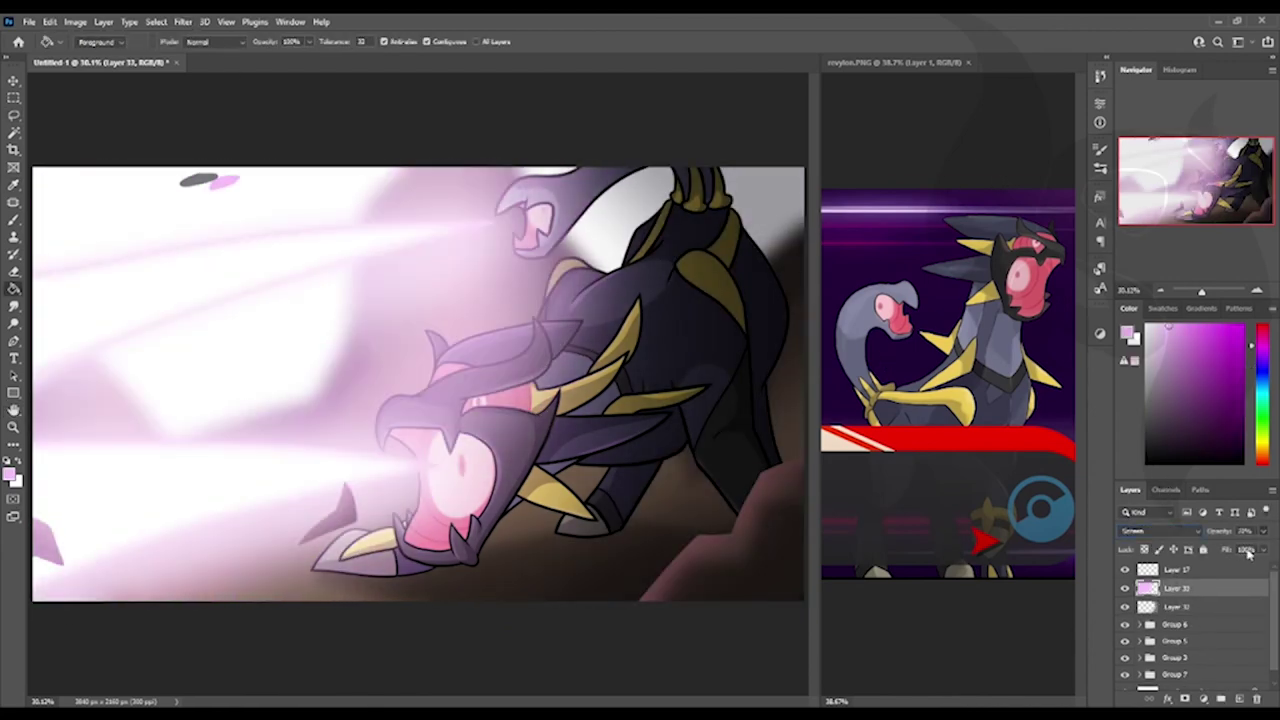
- Fill a new layer beneath all groups with very dark navy blue and group the two lighting layers above the other groups
key("shift+alt+s")
key("ctrl+shift+alt+n")
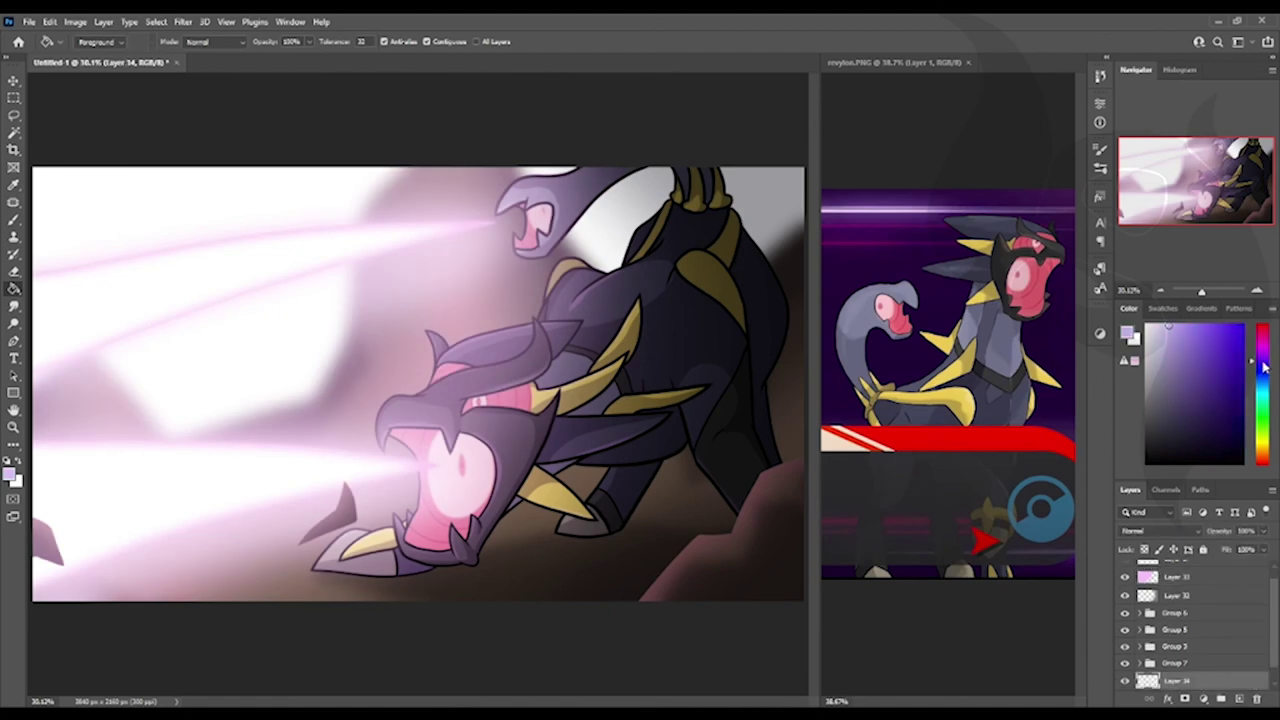
left_click(200, 308)
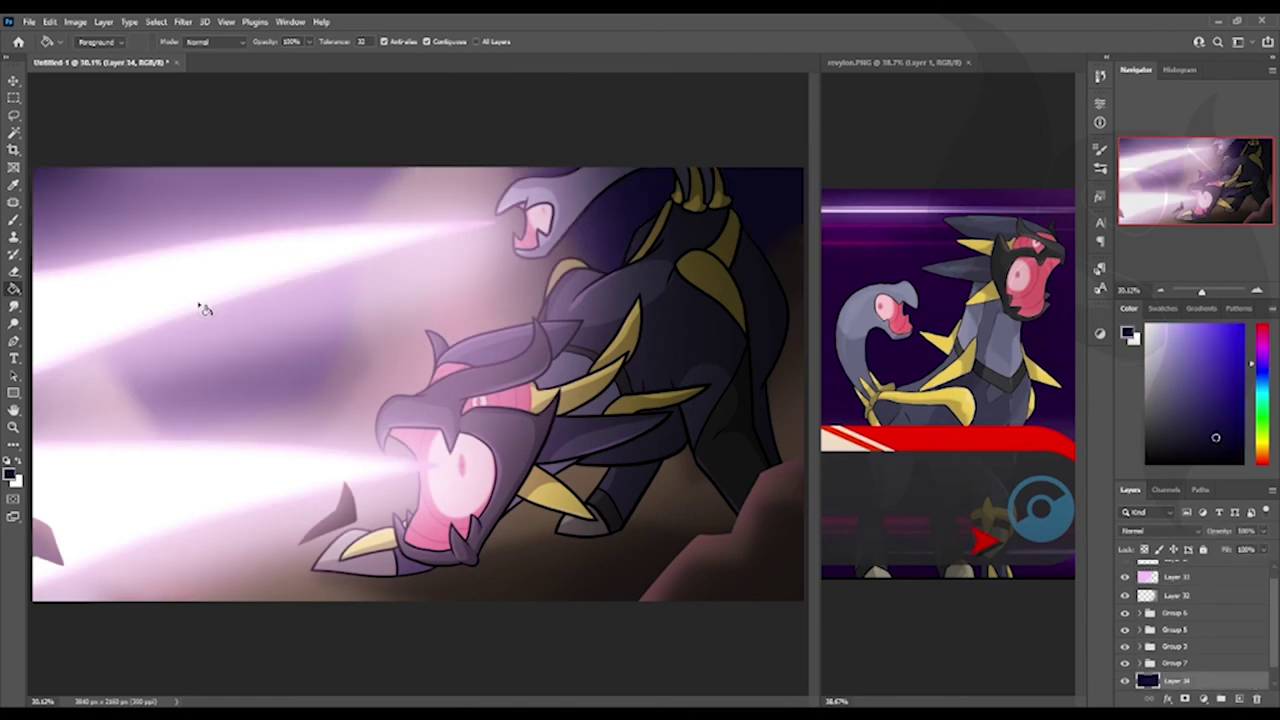
left_click(1220, 698)
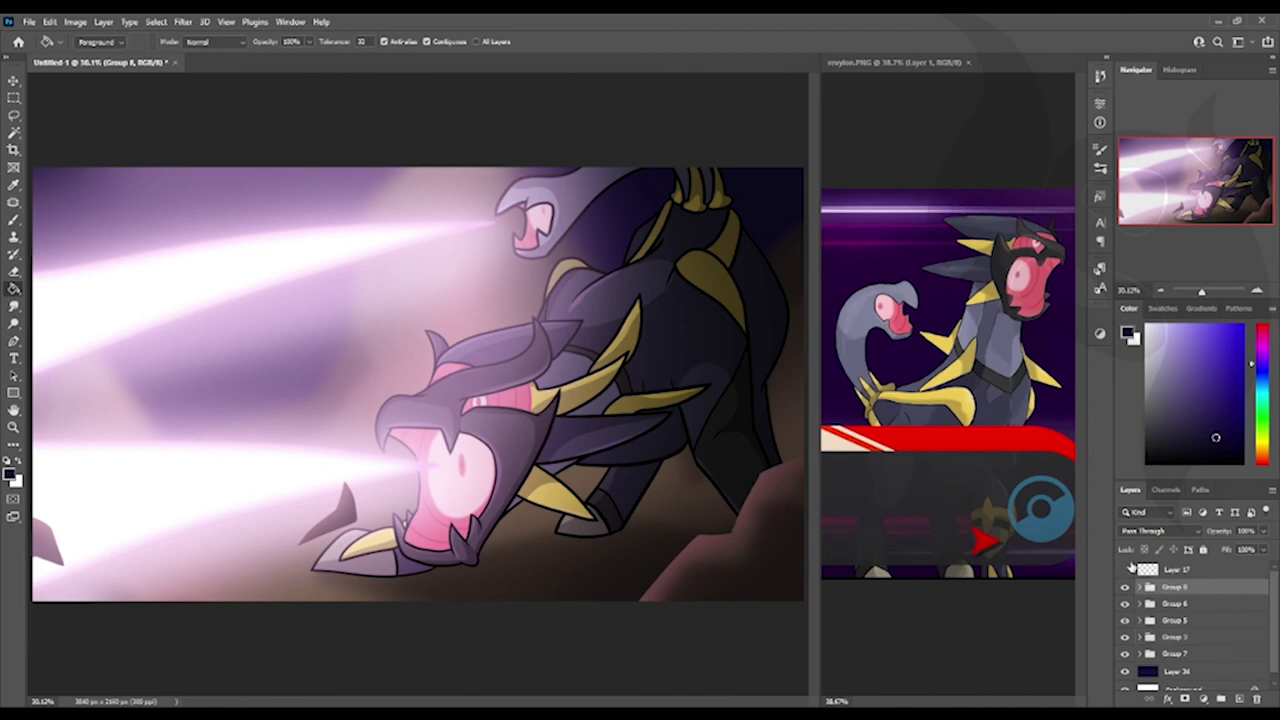
- Place the signature from watermark signature.png over the lower-right rocks on the top visible layer and set its opacity to 50%
key("ctrl+Tab")
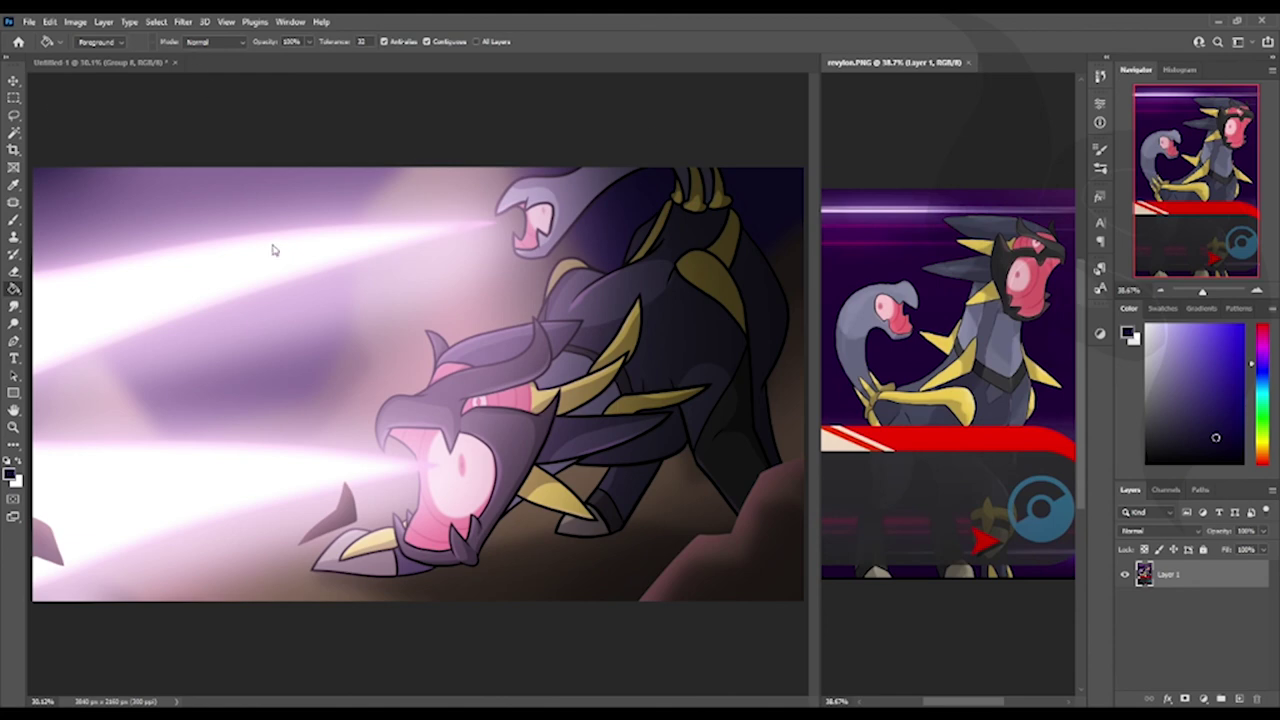
key("ctrl+Tab")
key("v")
mouse_move(948, 380)
left_mouse_down()
mouse_move(635, 527)
mouse_move(677, 558)
mouse_move(686, 550)
left_mouse_up()
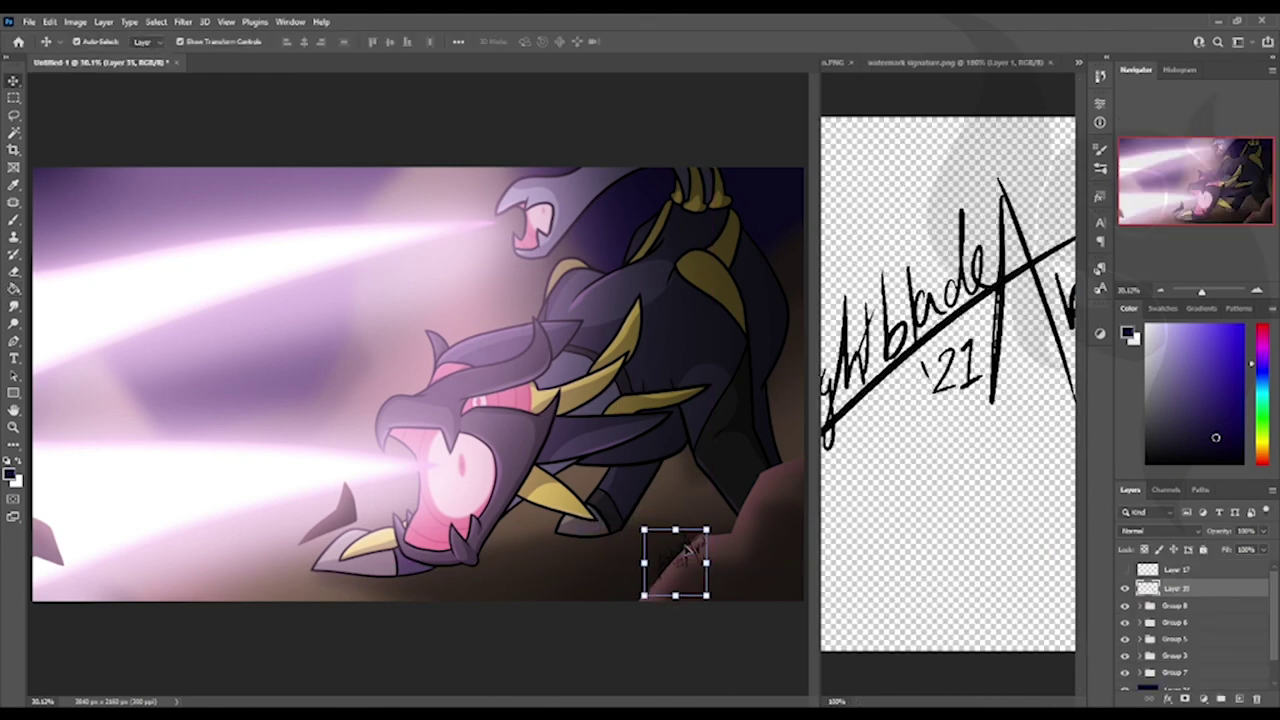
left_click(1251, 625)
key("b")
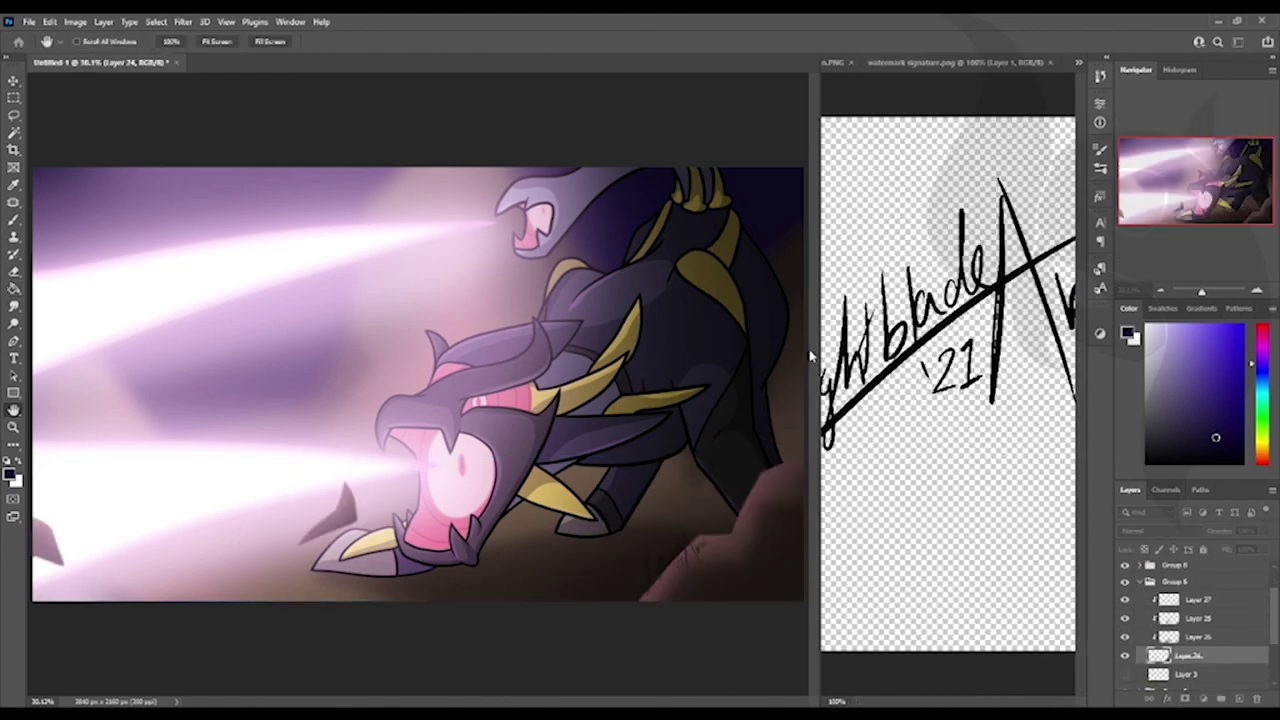
key("v")
key("b")
left_click(1240, 589)
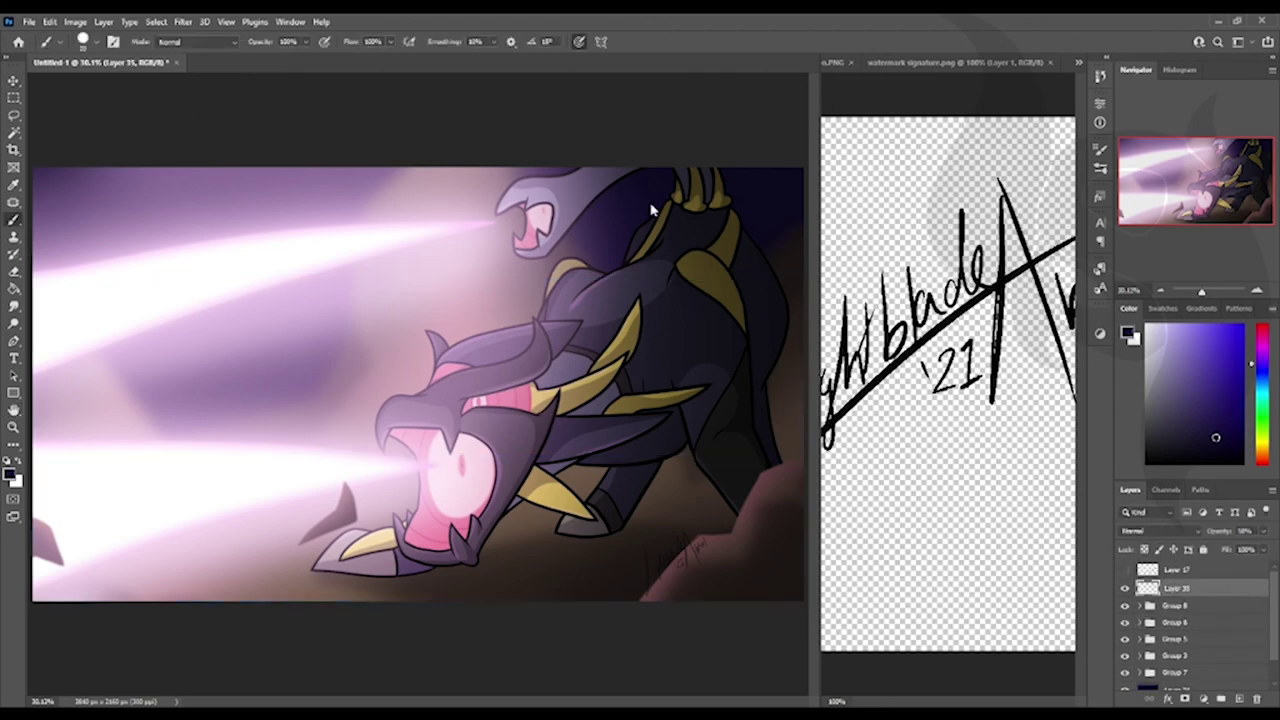